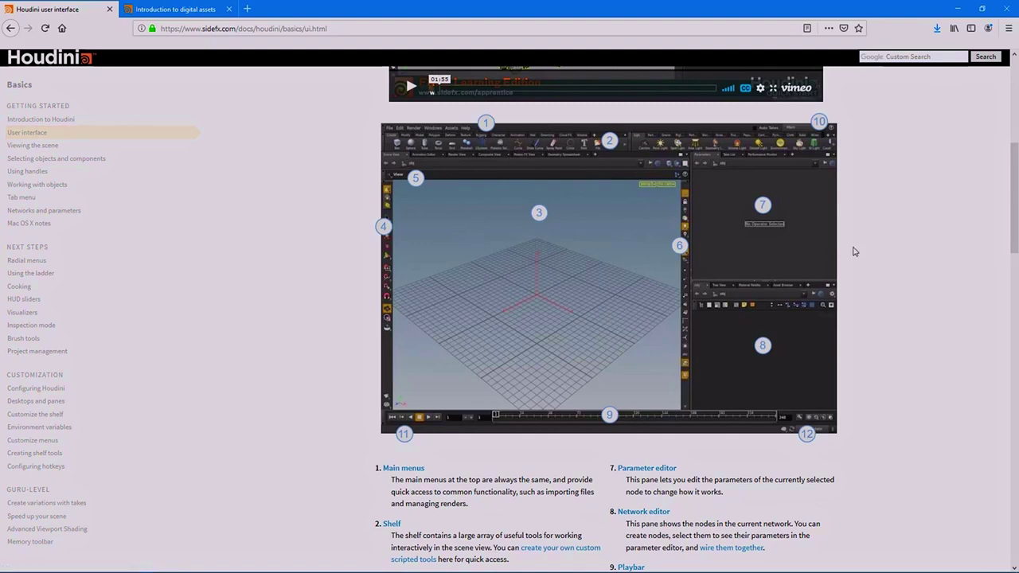
Examine the labelled interface overview and its numbered descriptions on the Houdini user interface documentation page
scroll(804, 342, "down", 3)
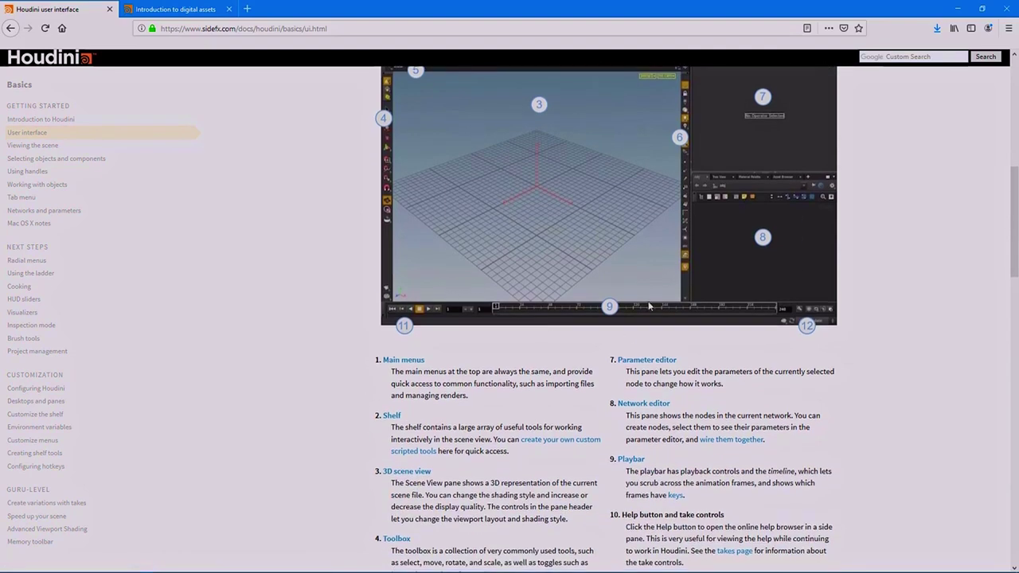
scroll(472, 180, "up", 3)
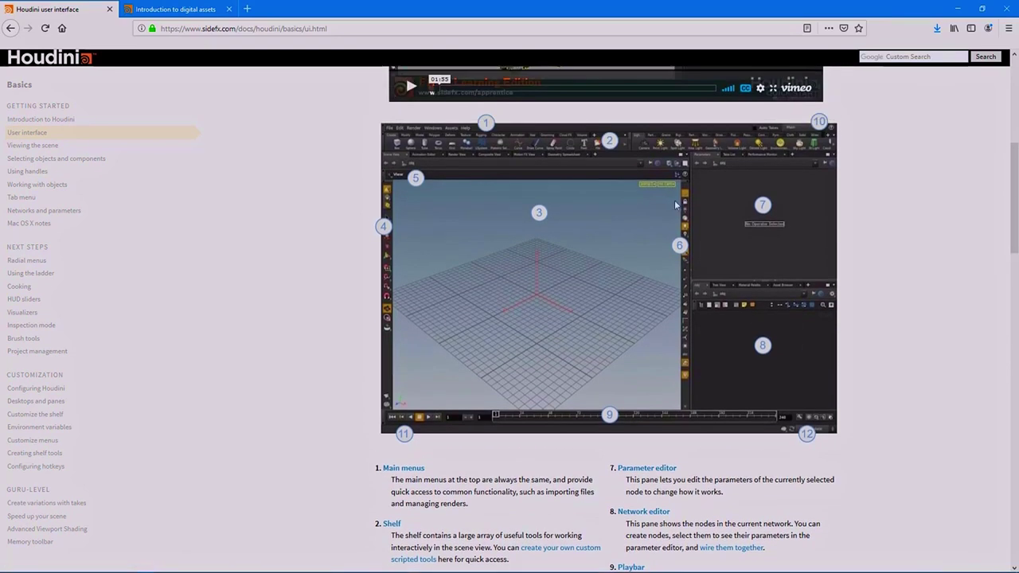
scroll(637, 343, "down", 3)
scroll(633, 353, "down", 3)
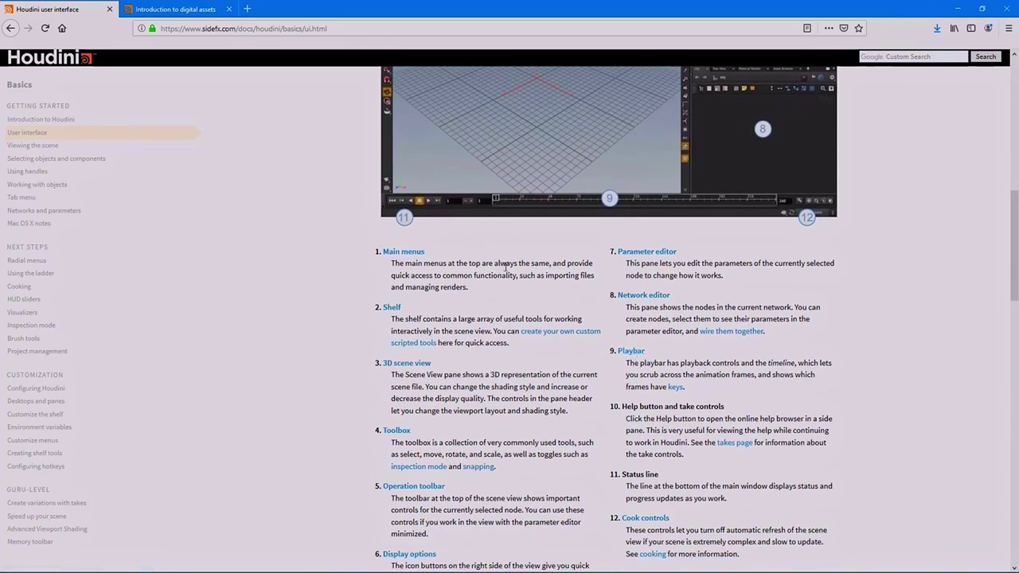
scroll(623, 331, "up", 6)
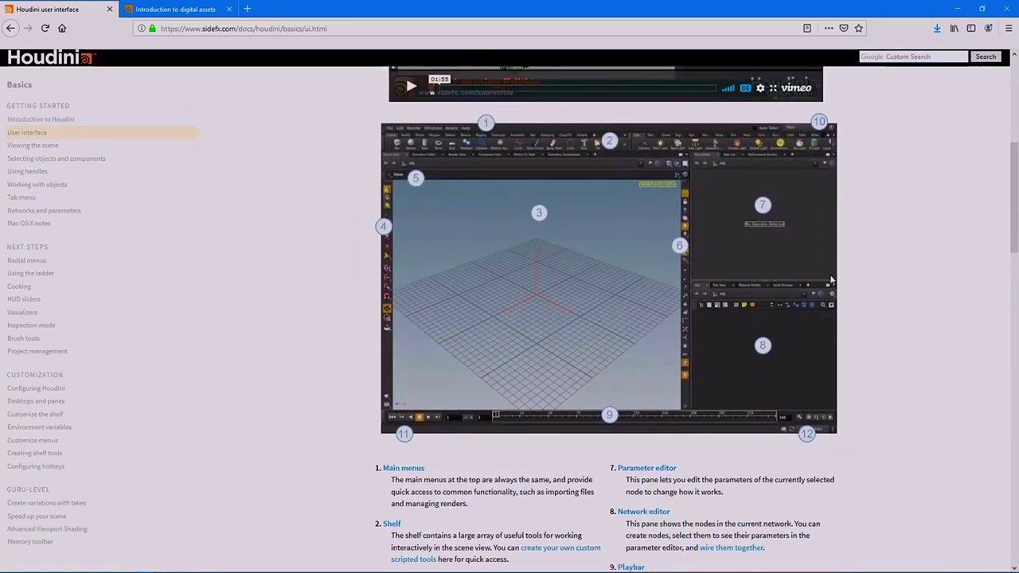
Switch to Houdini and place a box on the construction plane near the centre of the scene
left_click(284, 565)
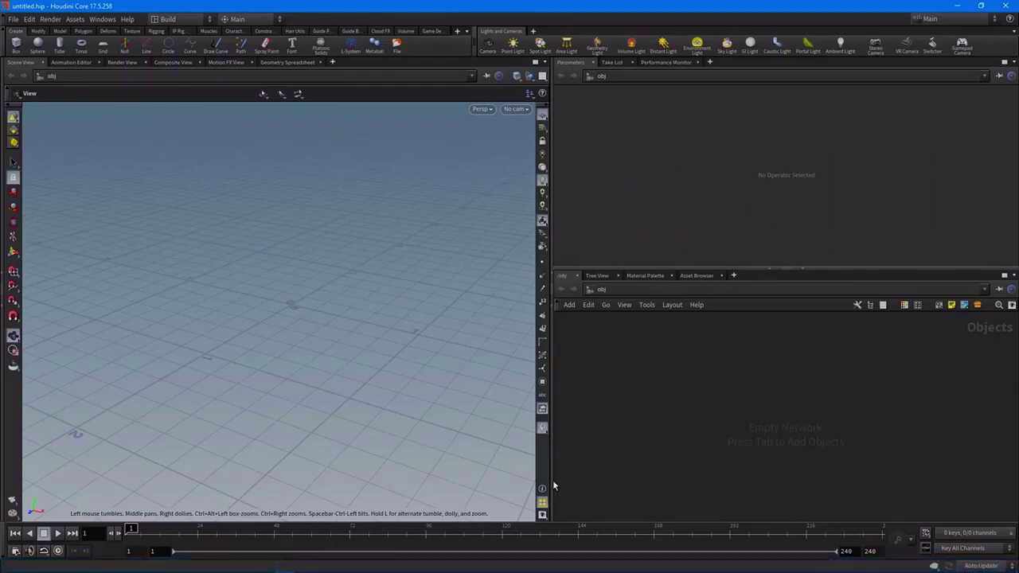
left_click_drag(361, 318, 323, 337)
scroll(323, 323, "up", 2)
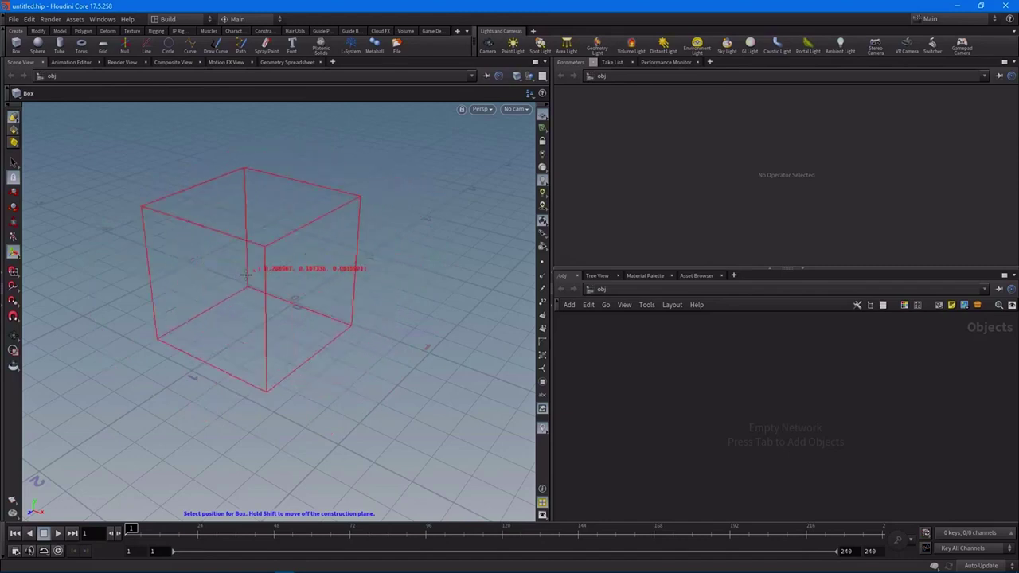
left_click(285, 258)
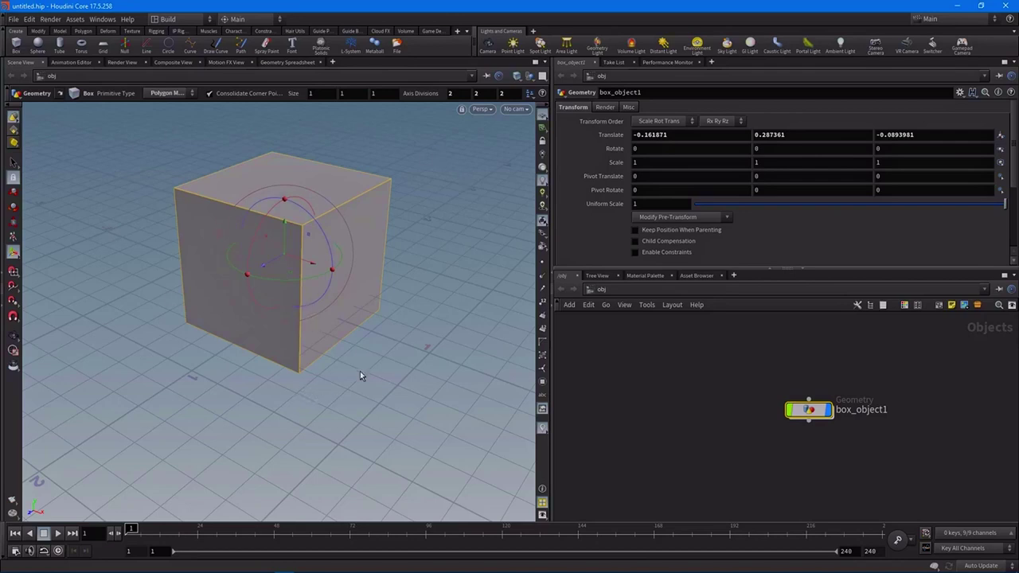
Examine the box from several angles by tumbling the scene view around it, including with the View tool
key("Escape")
left_click_drag(239, 409, 278, 330)
key("Return")
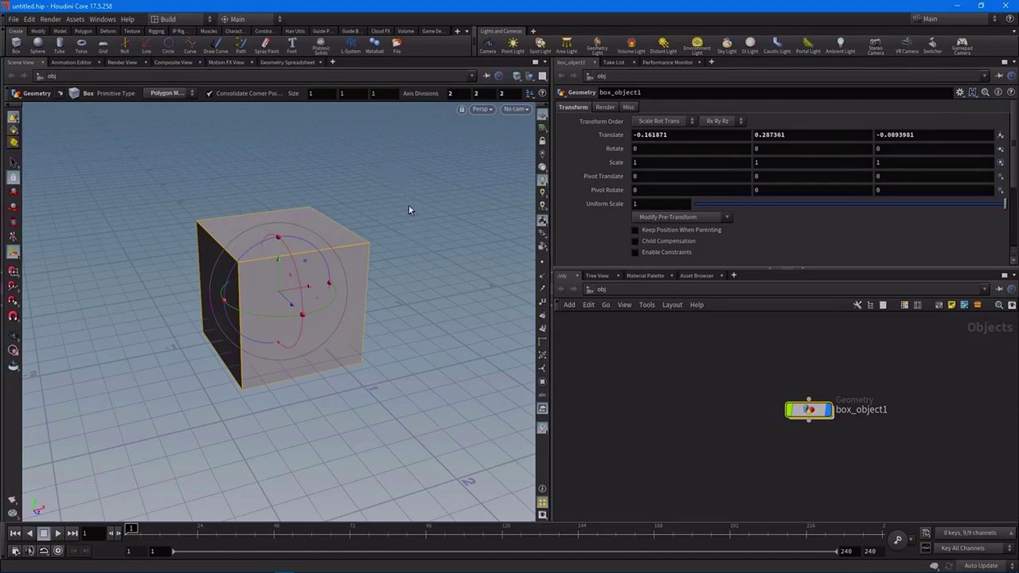
key("Escape")
left_click_drag(409, 216, 389, 234)
key("Return")
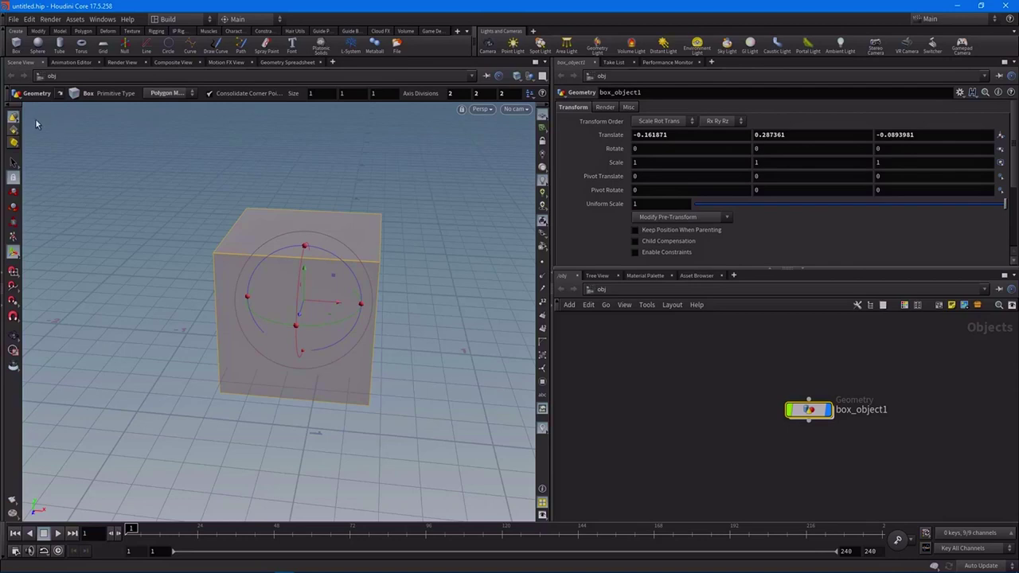
left_click(13, 338)
left_click_drag(246, 330, 285, 315)
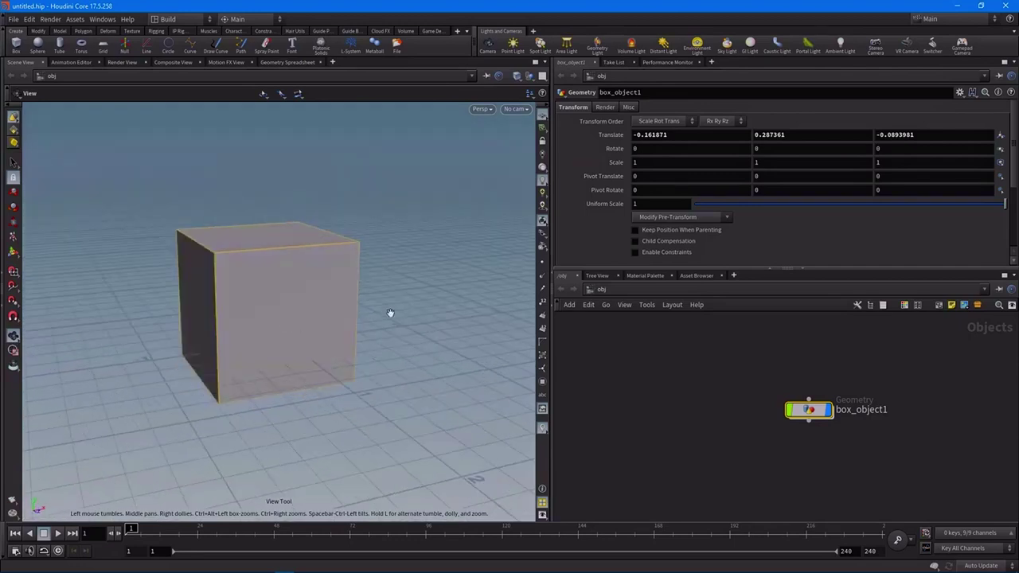
mouse_move(405, 282)
left_mouse_down()
mouse_move(422, 300)
mouse_move(389, 313)
mouse_move(406, 297)
left_mouse_up()
left_click_drag(186, 287, 253, 288)
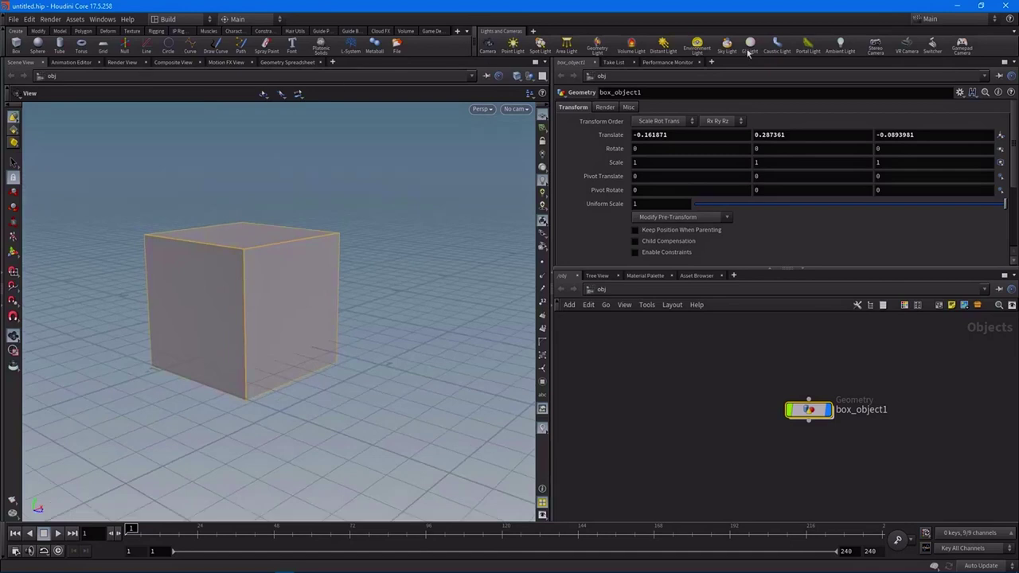
left_click_drag(314, 262, 290, 320)
Enlarge the network editor by shrinking the parameter pane, and reframe the box_object1 node in the network
middle_click_drag(749, 353, 722, 344)
left_click_drag(817, 268, 817, 264)
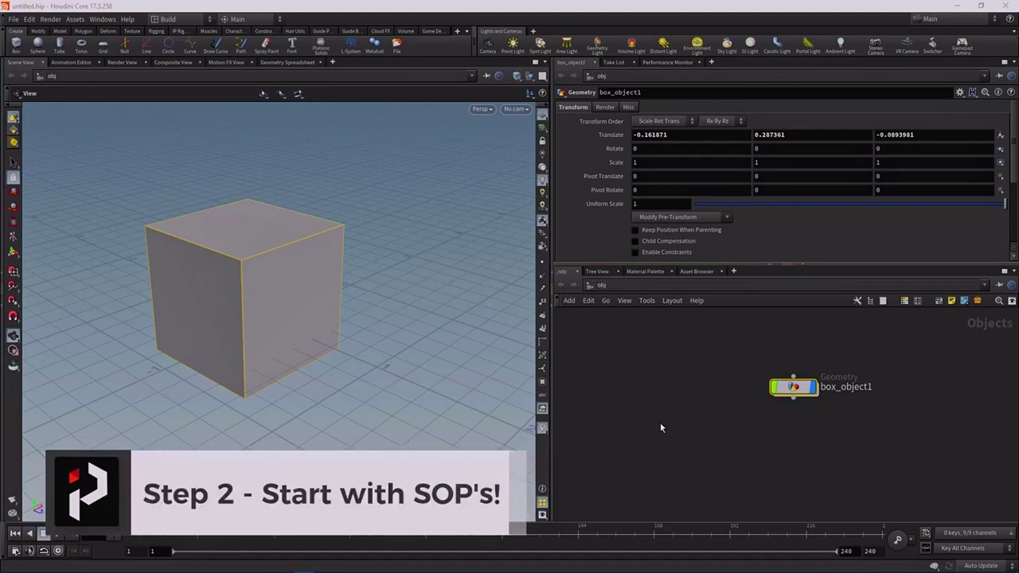
left_click(673, 16)
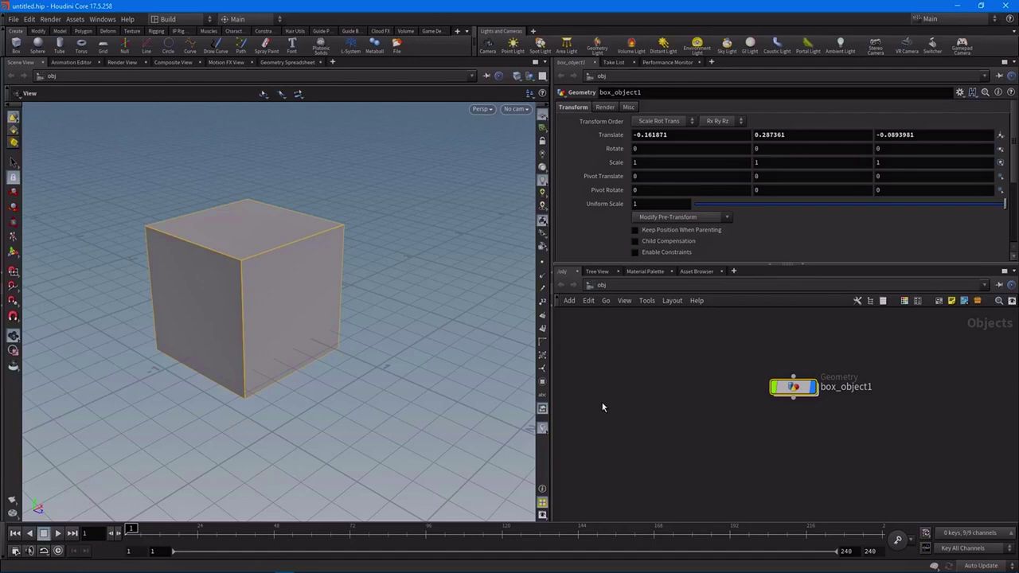
middle_click_drag(668, 403, 714, 390)
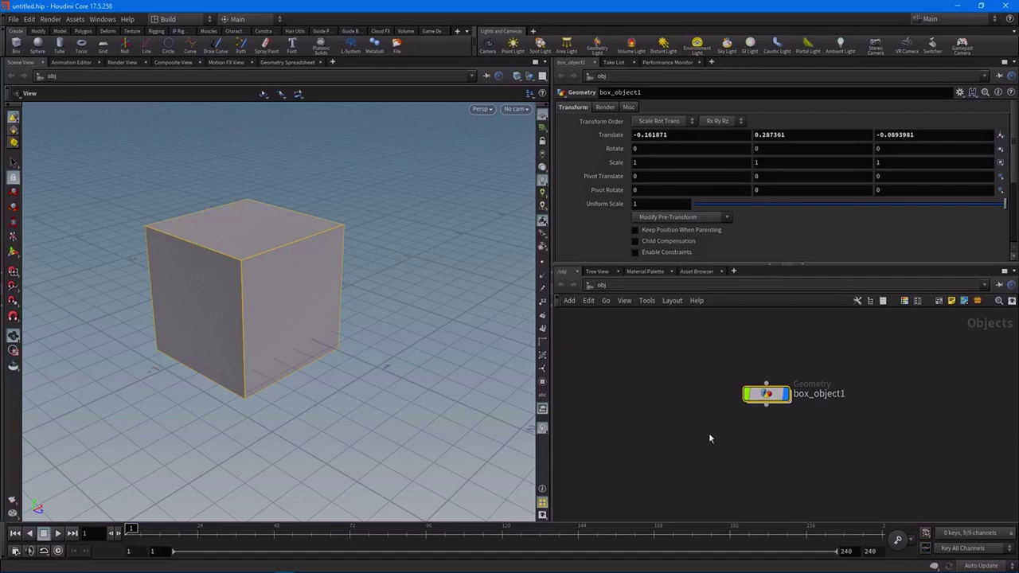
middle_click_drag(805, 423, 769, 420)
right_click_drag(769, 420, 715, 417)
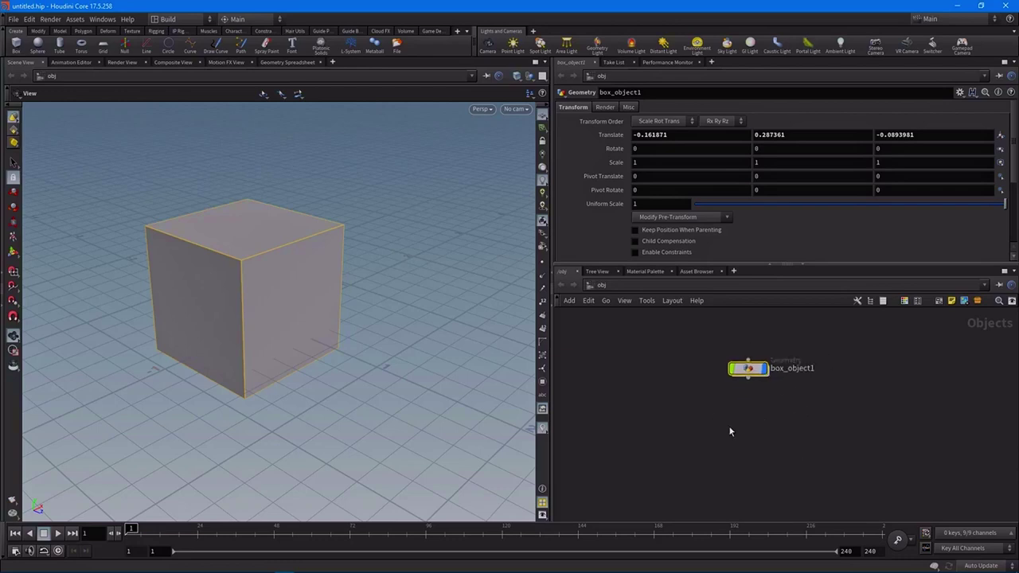
left_click_drag(828, 265, 828, 188)
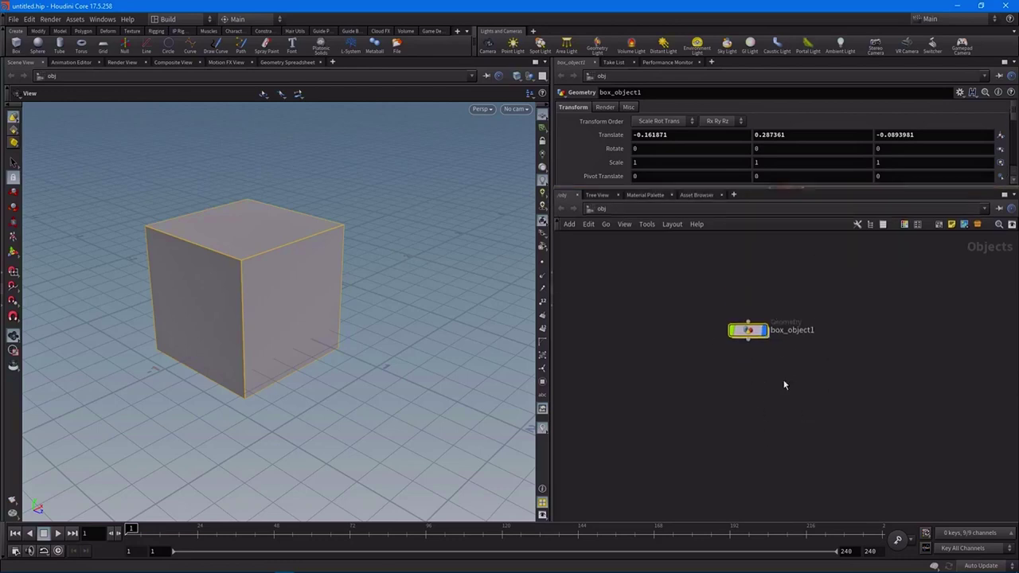
middle_click_drag(790, 380, 811, 371)
Add a Geometry node below box_object1 in the object network
left_click(752, 397)
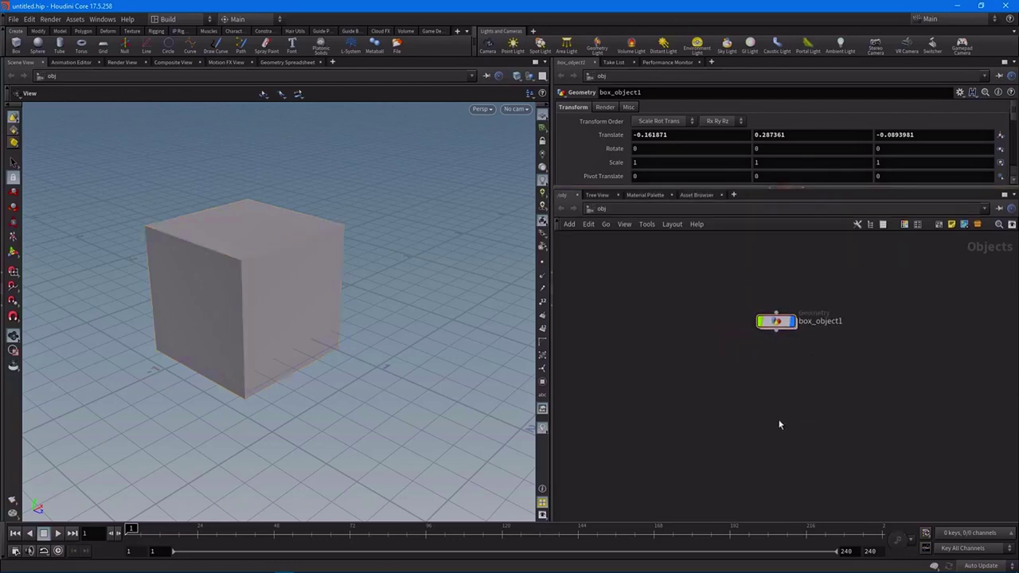
key("Tab")
type("geo")
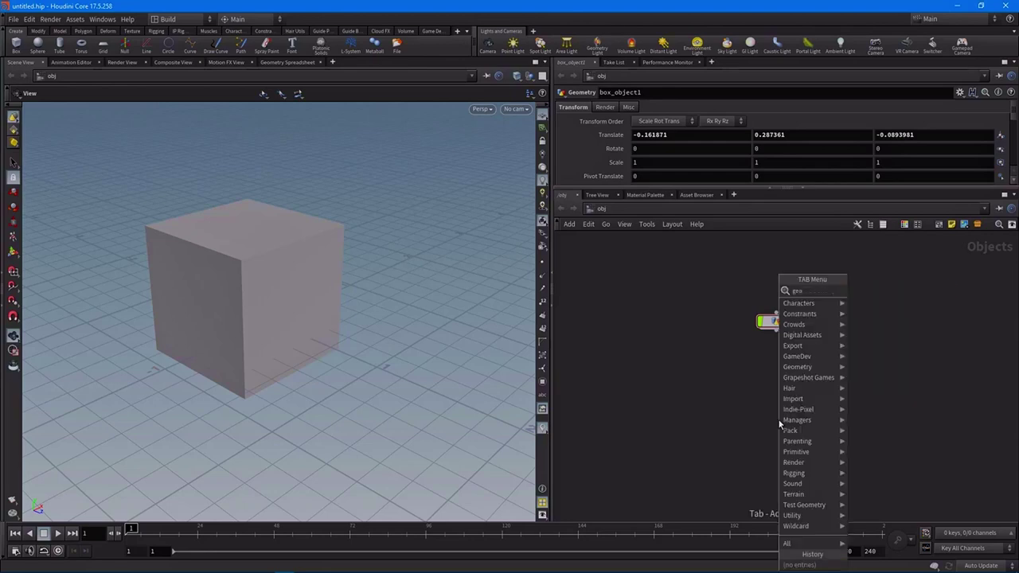
key("Return")
left_click(780, 377)
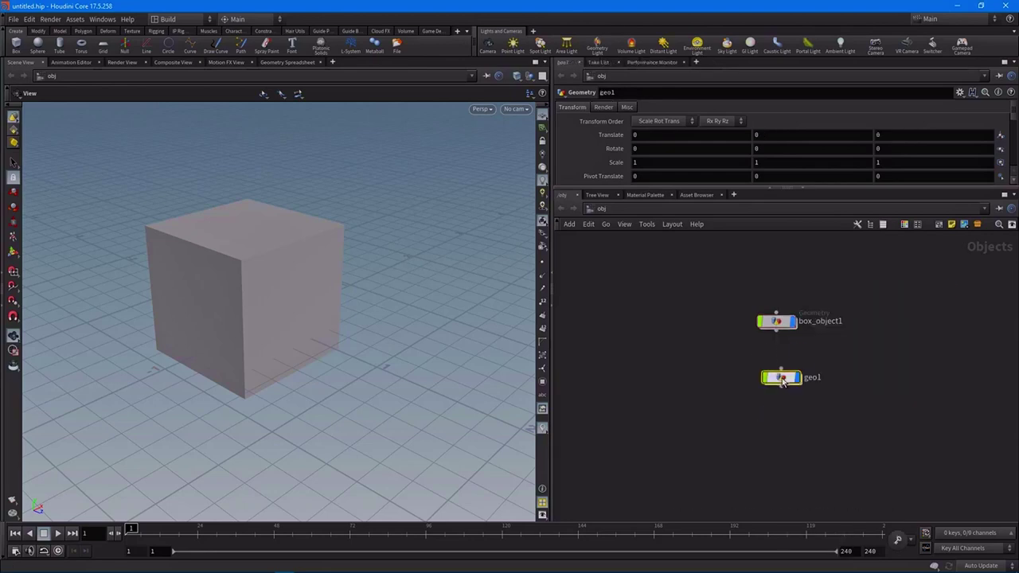
Enter the geo1 network, add a Box node inside it, and inspect the new box in the scene
double_click(782, 374)
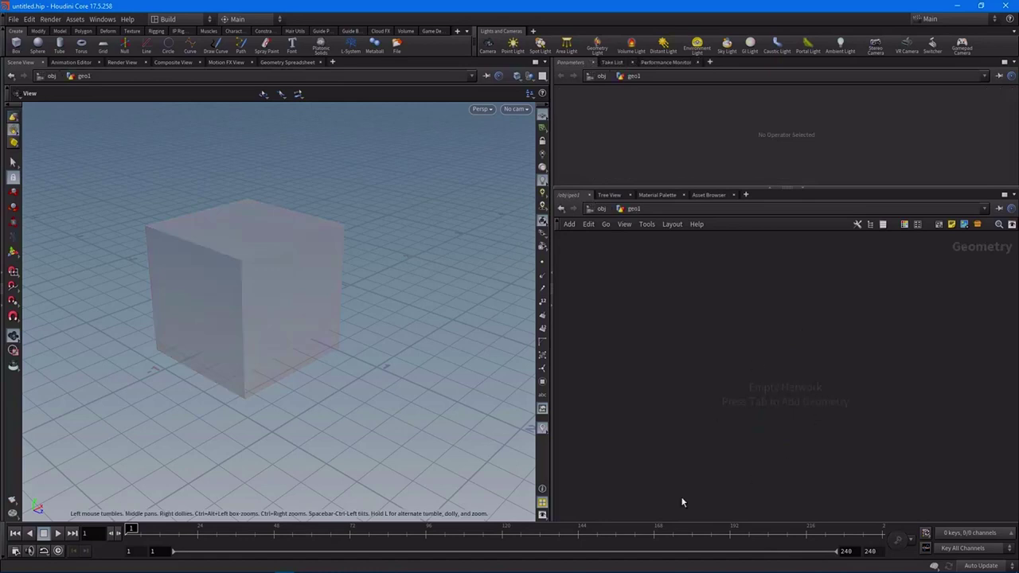
key("Tab")
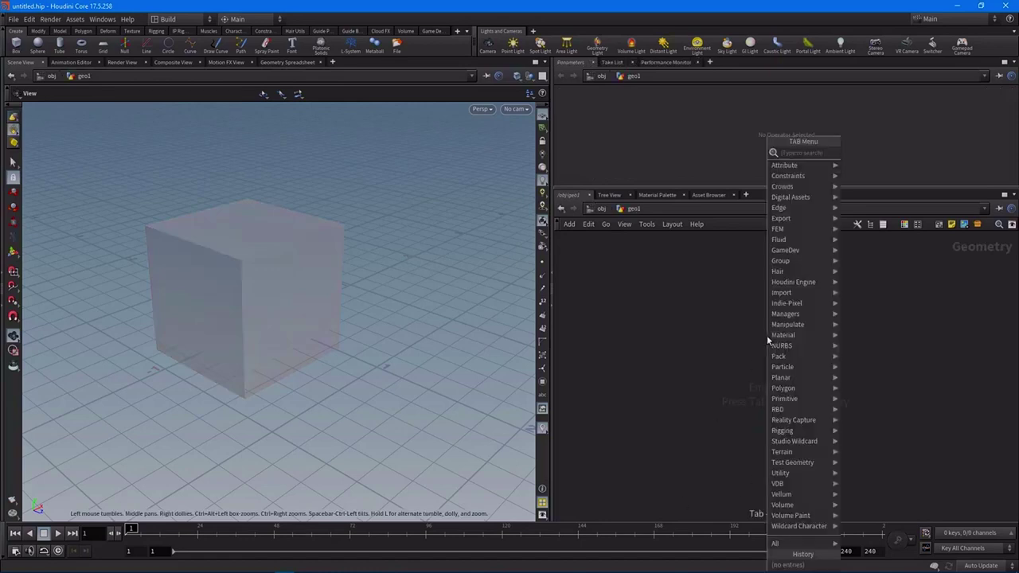
key("Escape")
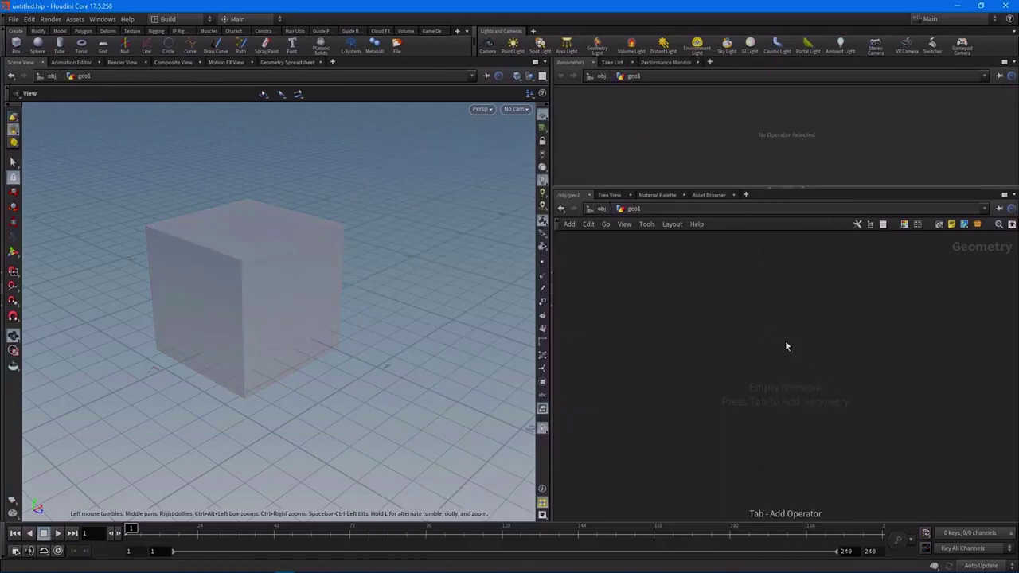
left_click(785, 343)
right_click_drag(379, 295, 342, 309)
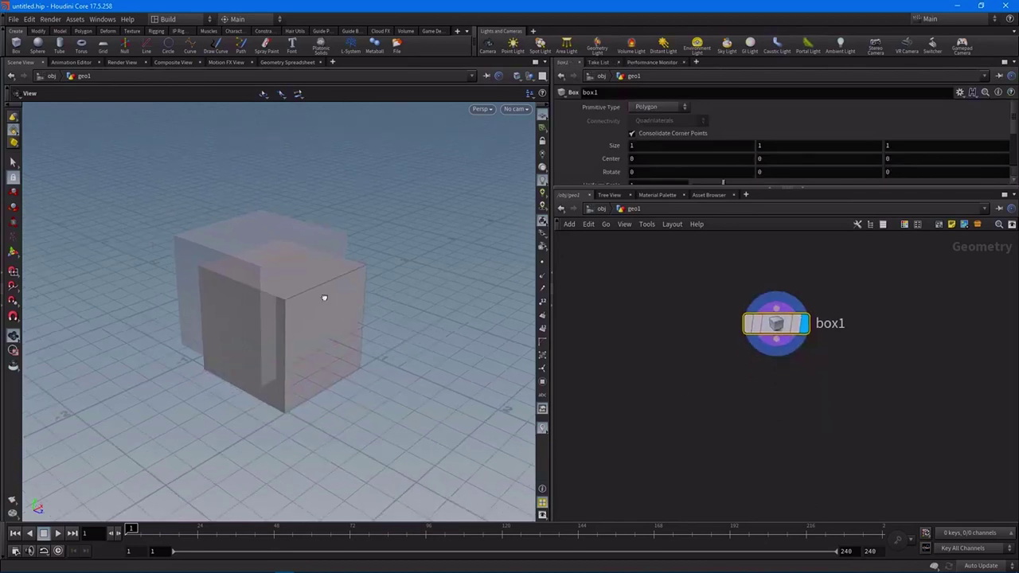
left_click_drag(342, 309, 310, 289)
middle_click_drag(787, 364, 785, 387)
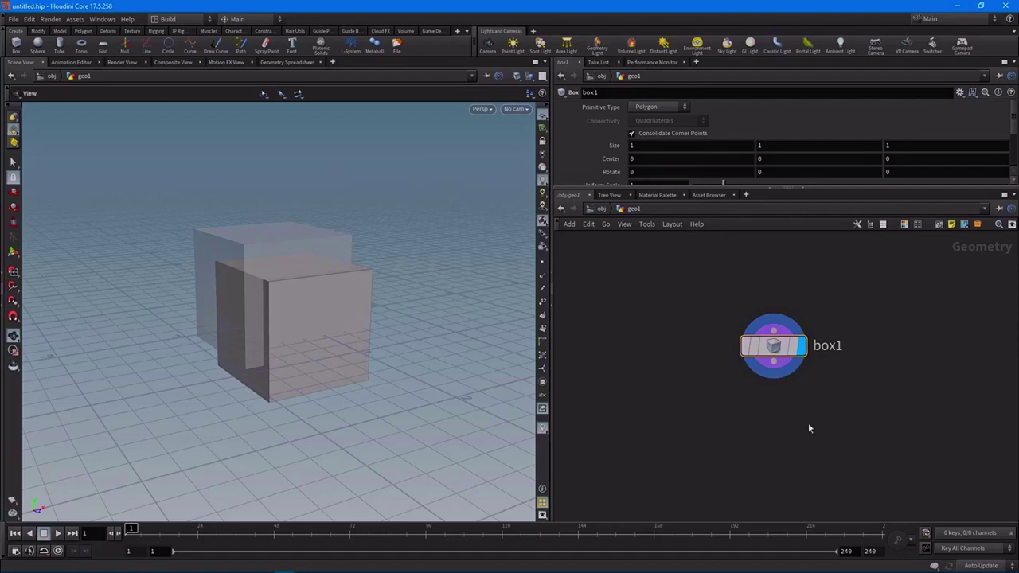
Go up to the object level and re-enter the geo1 network
key("u")
left_click_drag(765, 387, 764, 382)
middle_click_drag(763, 441, 757, 423)
double_click(757, 369)
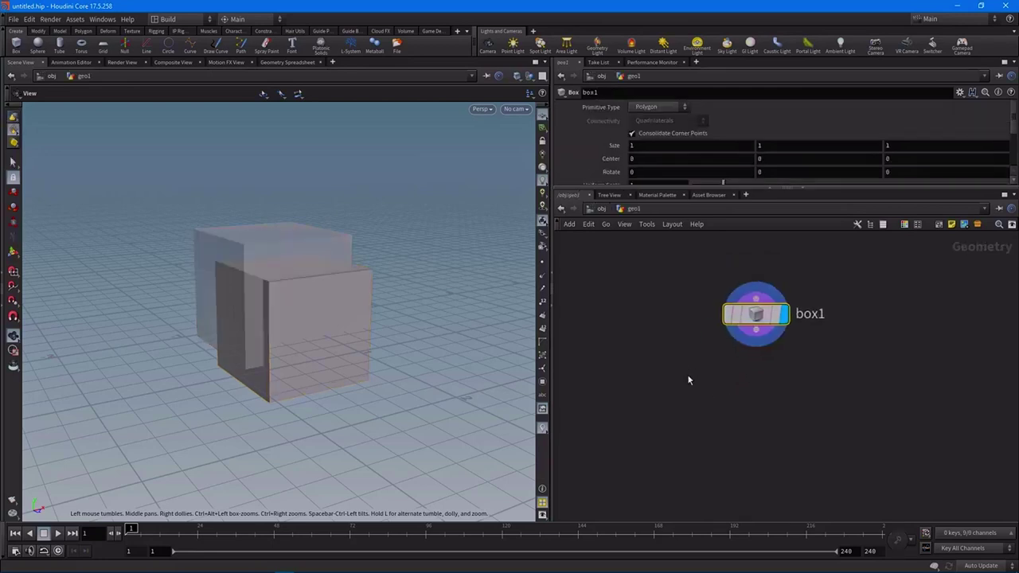
Browse the categories of geometry nodes that can be added inside geo1, from Attribute to All
key("Tab")
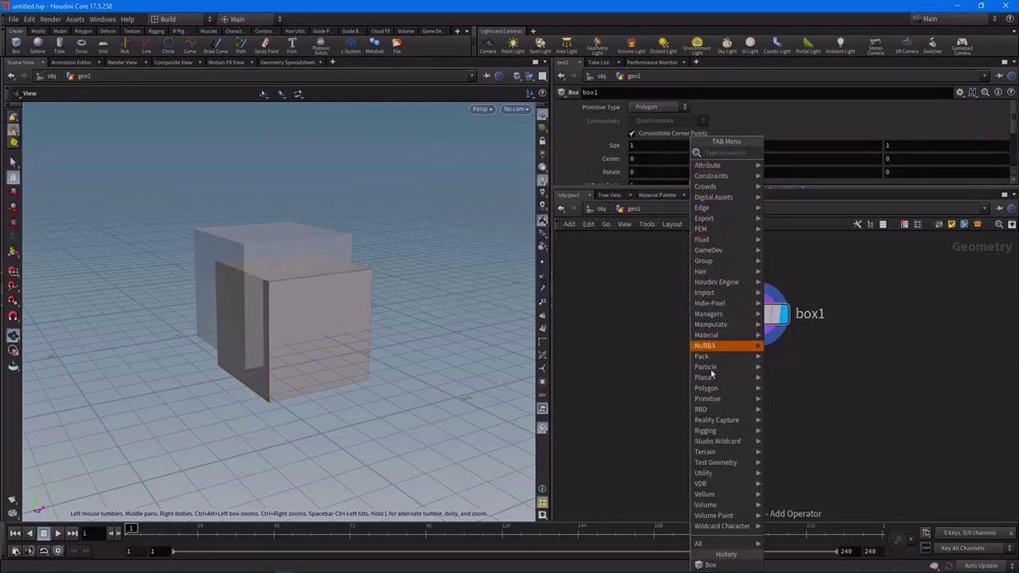
mouse_move(732, 166)
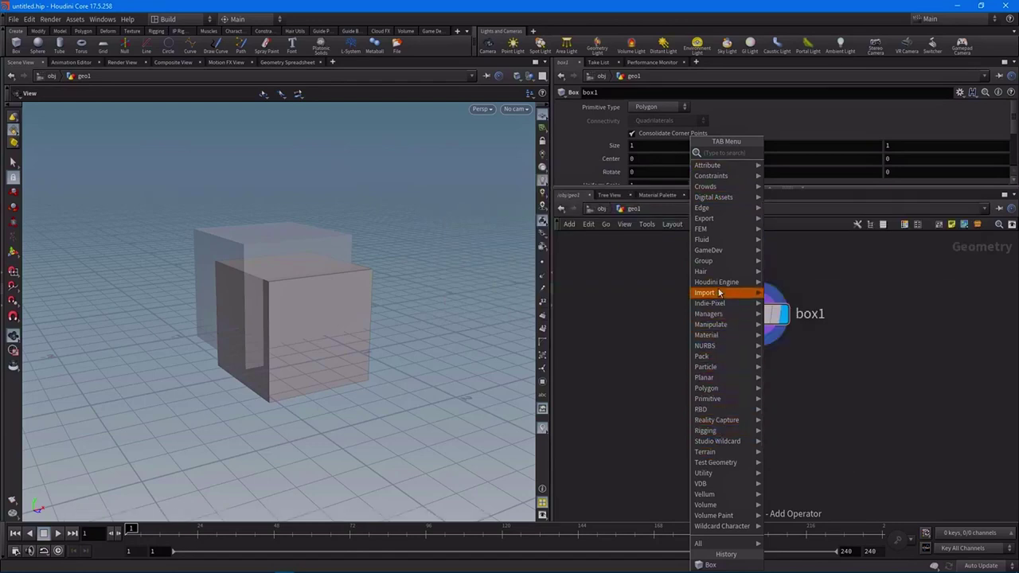
mouse_move(725, 545)
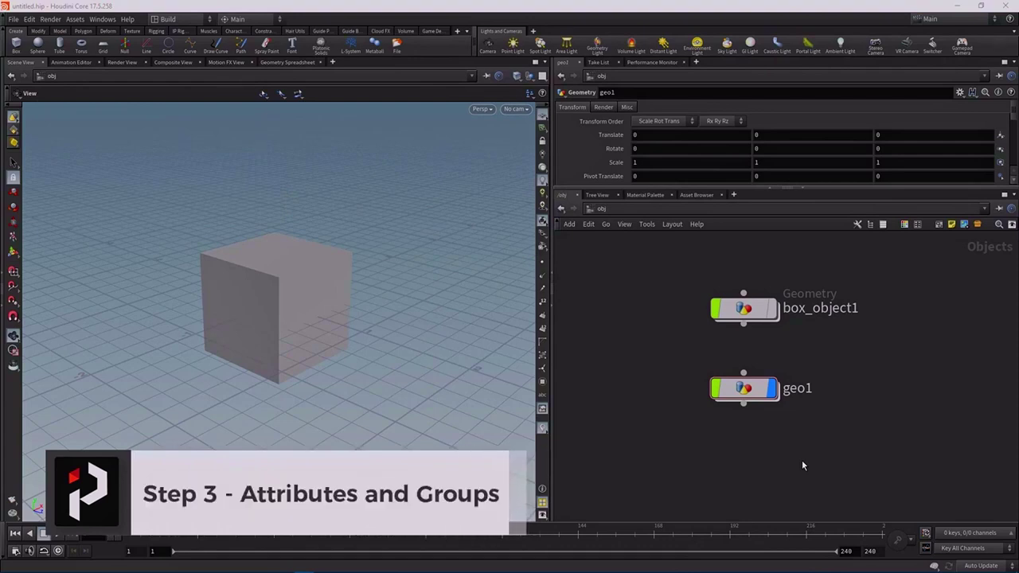
Enter the geo1 network from the object level to reach its box1 node
left_click(747, 388)
double_click(747, 388)
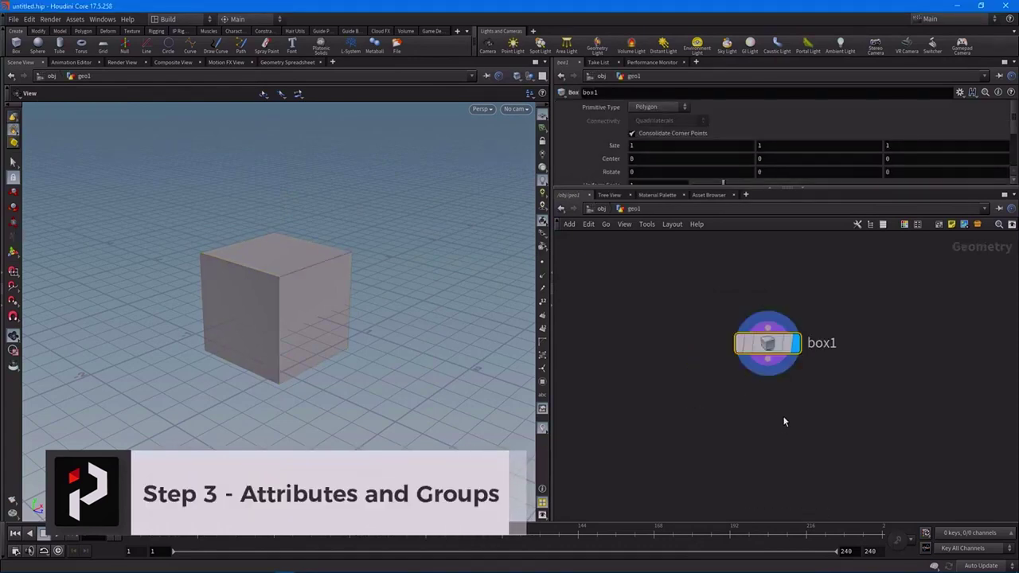
left_click_drag(686, 286, 852, 382)
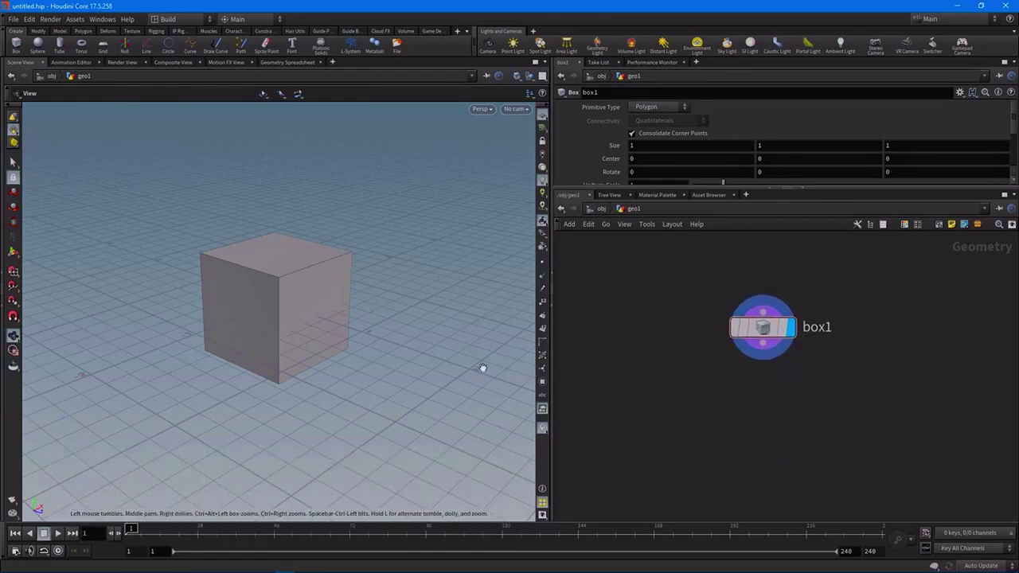
Inspect box1's point, vertex, primitive and detail attributes in the Geometry Spreadsheet
left_click(289, 62)
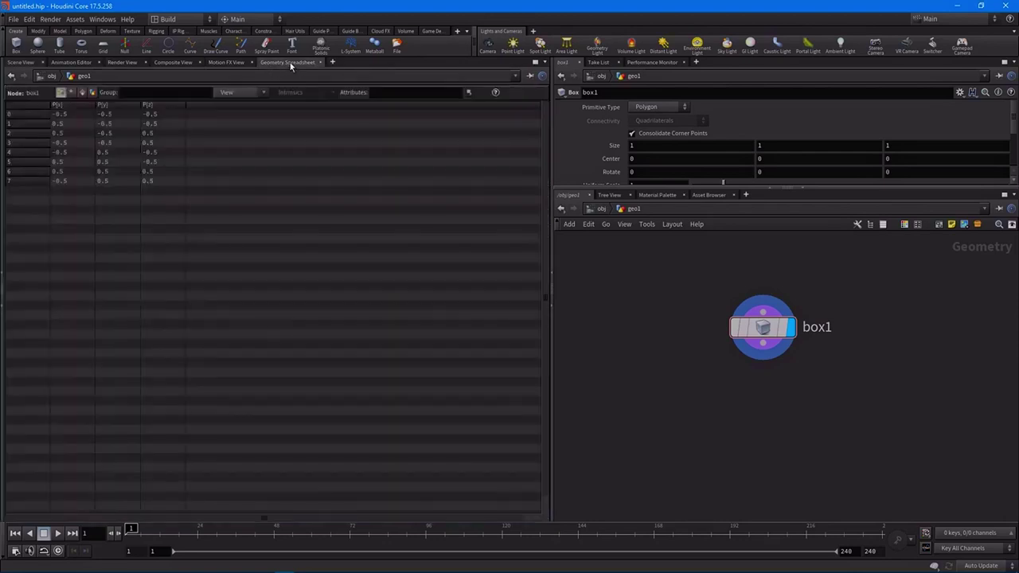
left_click(71, 94)
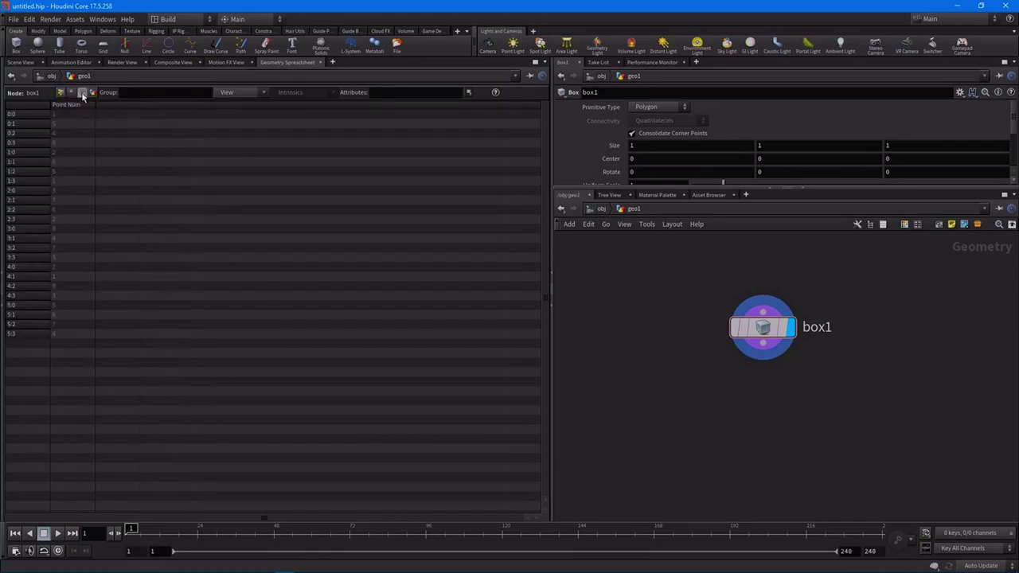
left_click(82, 93)
left_click(92, 94)
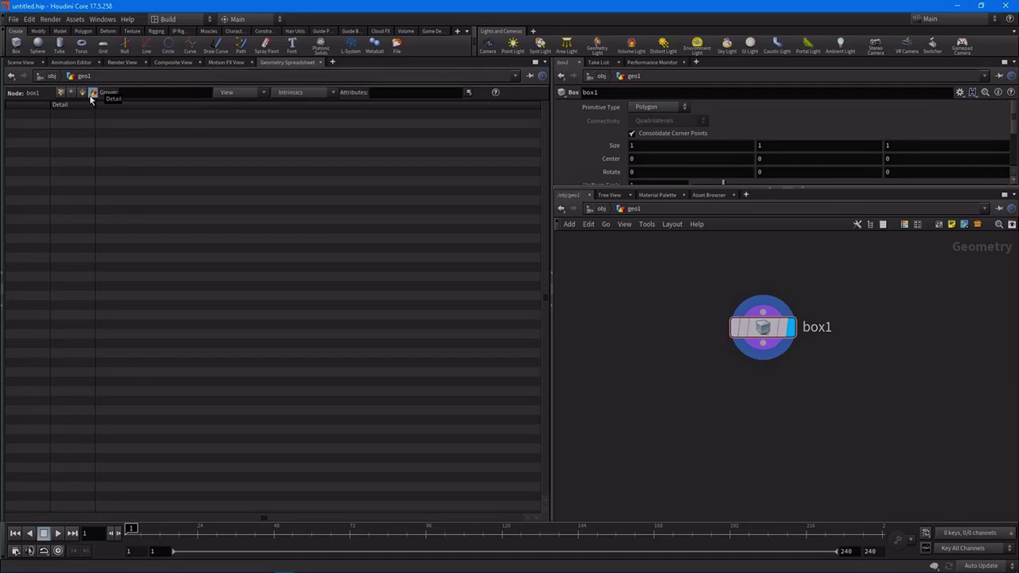
Add an Attribute Create node below box1, wire box1 into it and make it the displayed node
middle_click_drag(734, 420, 732, 375)
key("Tab")
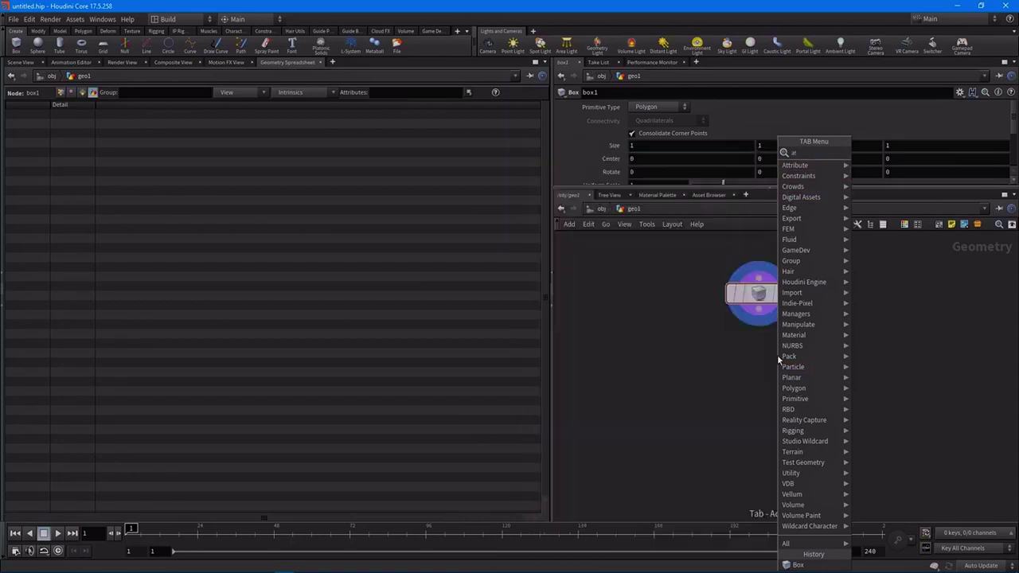
type("t")
left_click(902, 199)
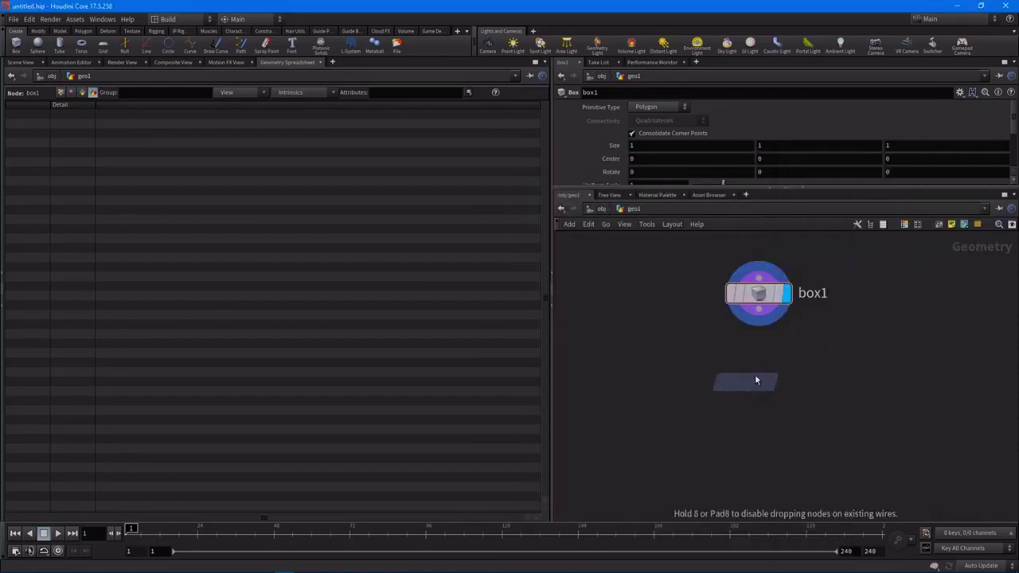
left_click(750, 383)
left_click(746, 315)
left_click(743, 349)
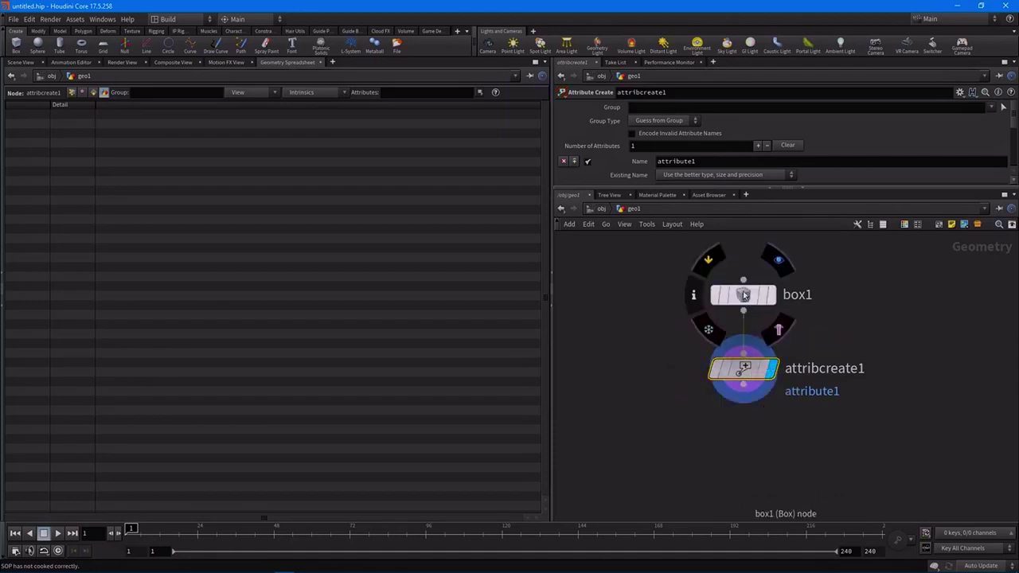
key("h")
Name the attribute my_attr on attribcreate1 and show the point attributes in the Geometry Spreadsheet
left_click_drag(865, 189, 844, 278)
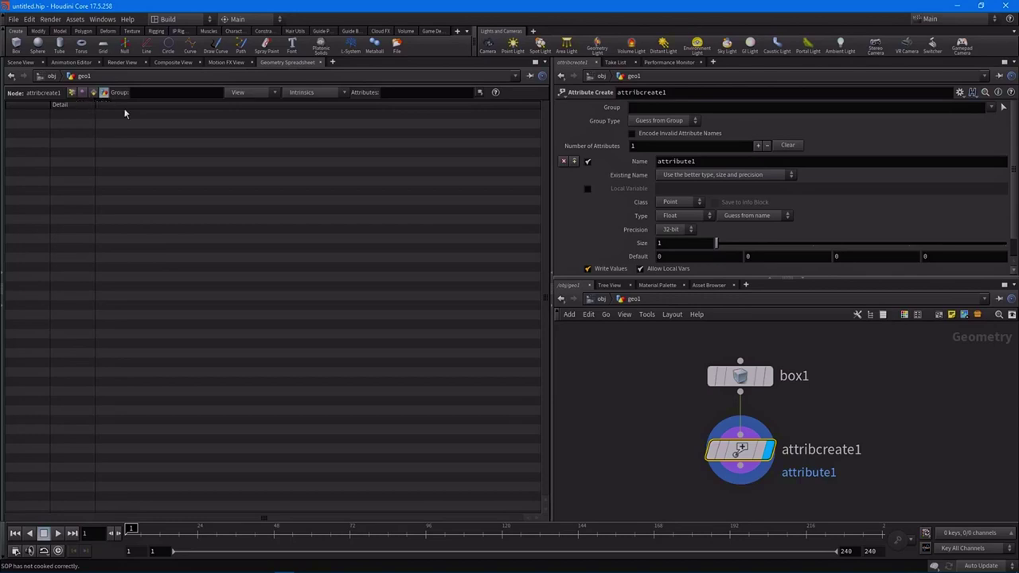
left_click(709, 162)
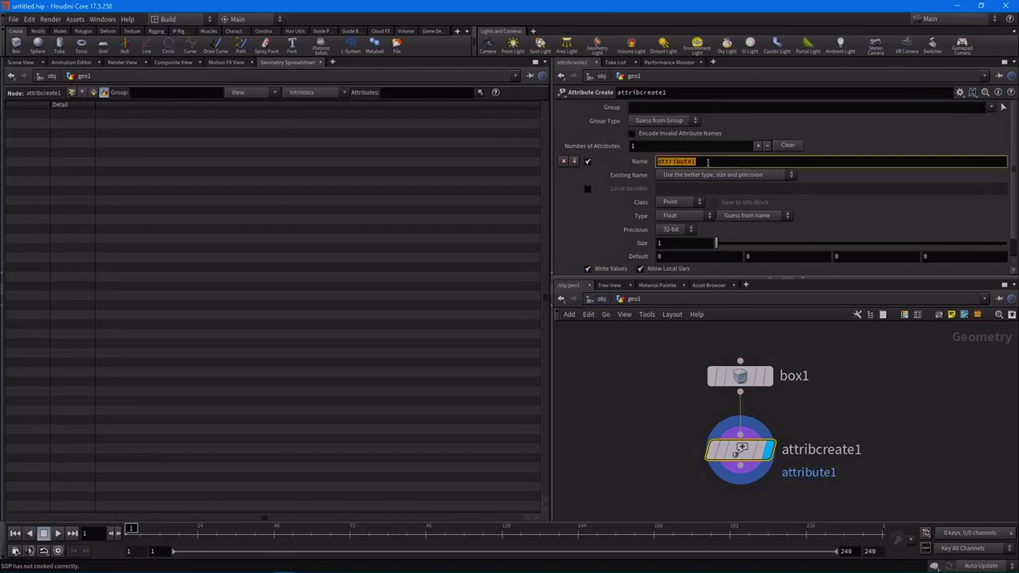
type("my_attr")
key("Return")
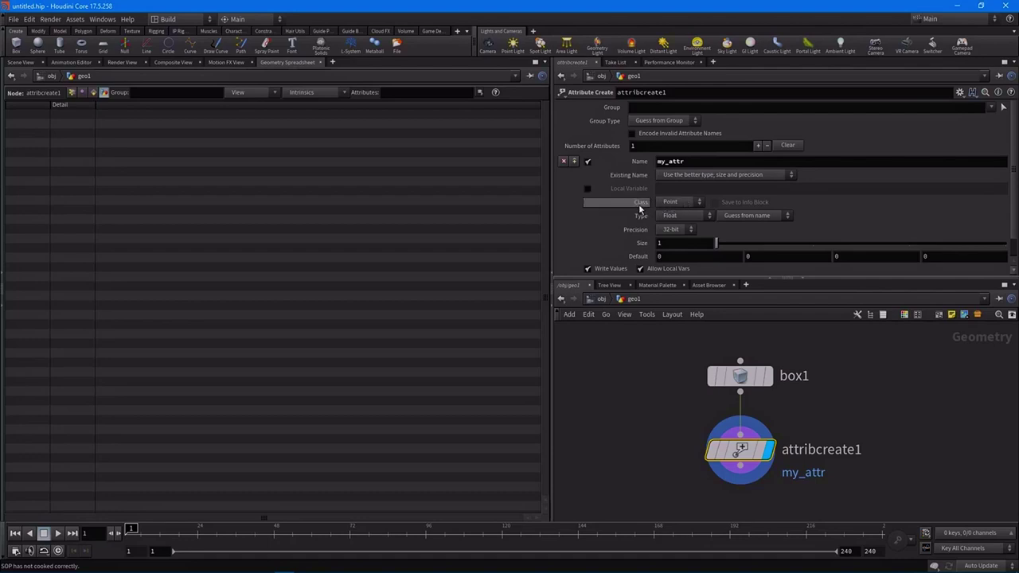
left_click(71, 92)
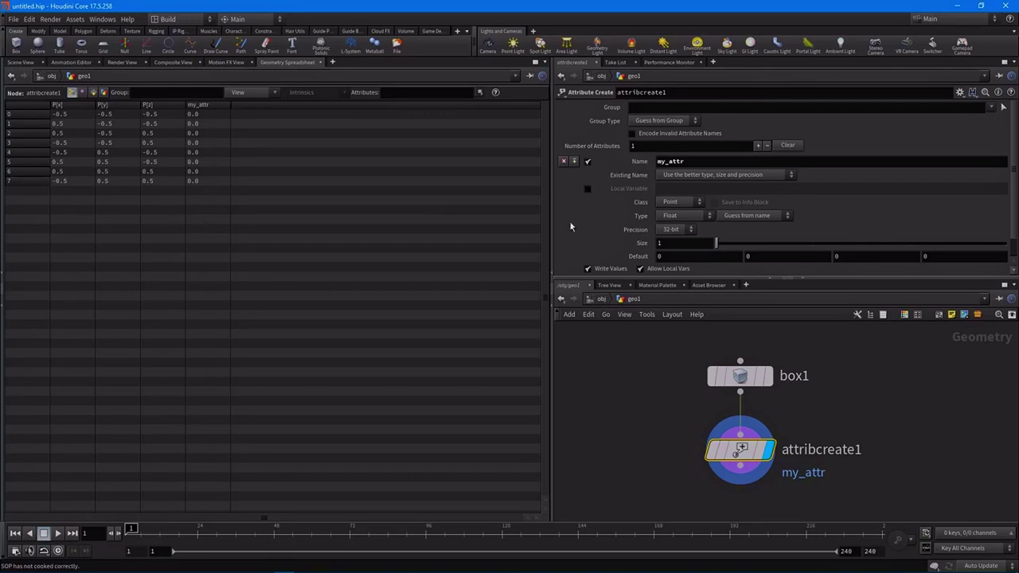
Set the first component of my_attr's value to 1.3
scroll(820, 224, "down", 1)
scroll(820, 223, "down", 1)
middle_click_drag(682, 261, 752, 260)
left_click_drag(828, 284, 828, 192)
Add an Attribute Randomize node below attribcreate1, wire attribcreate1 into it and make it the displayed node
key("Tab")
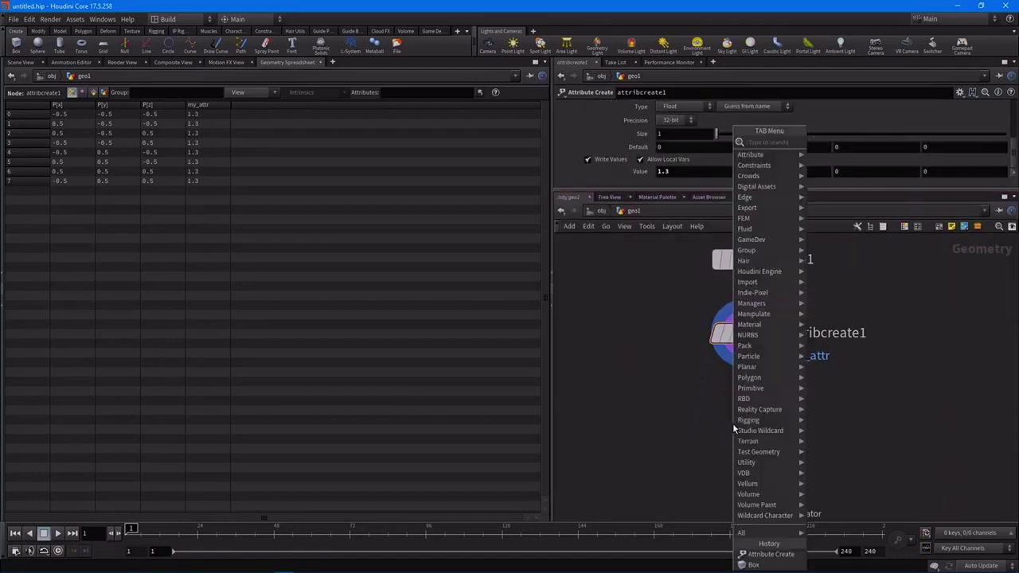
key("BackSpace")
key("BackSpace")
type("ran")
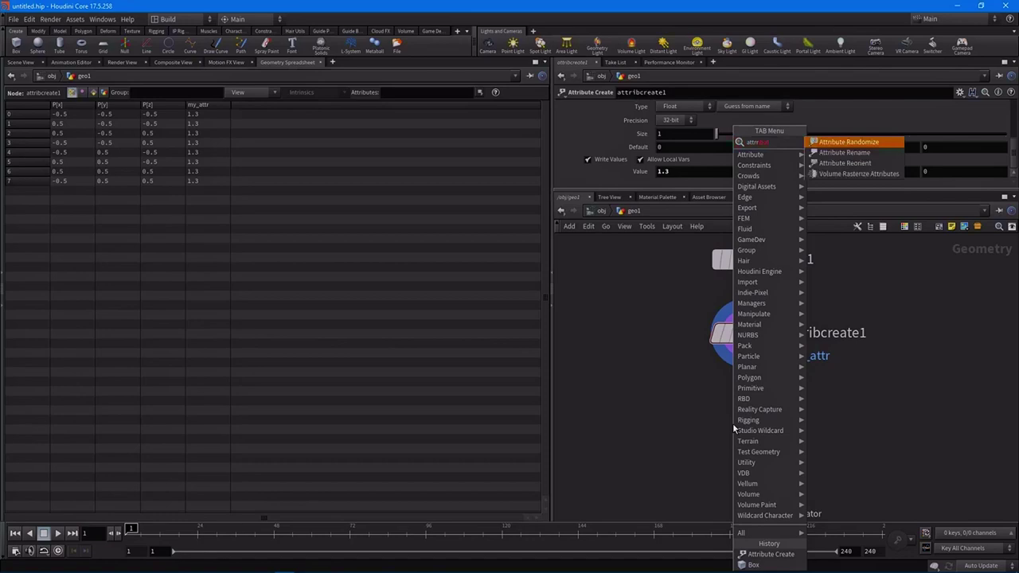
key("Return")
left_click(745, 413)
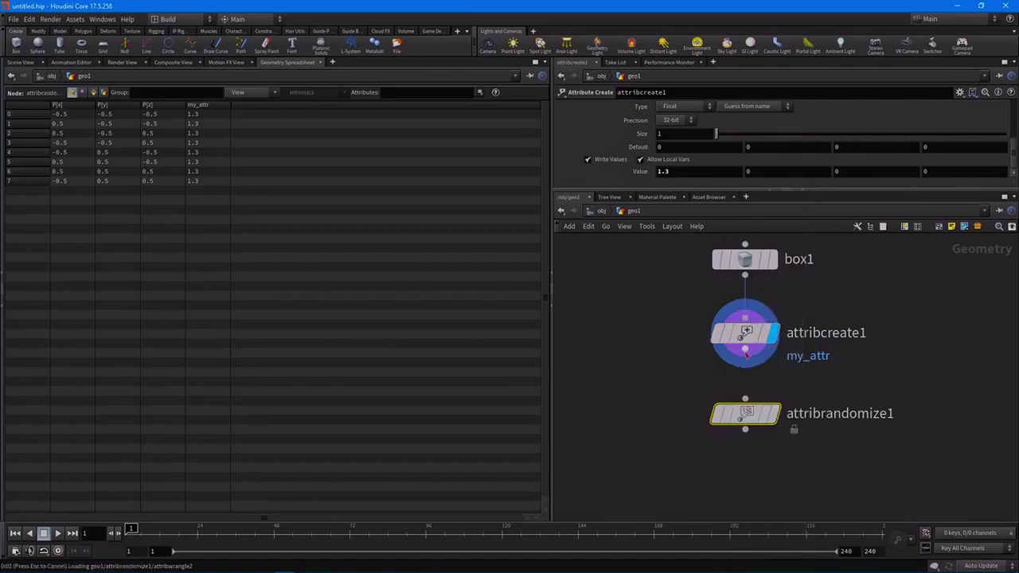
left_click(746, 351)
left_click(745, 398)
left_click(776, 414)
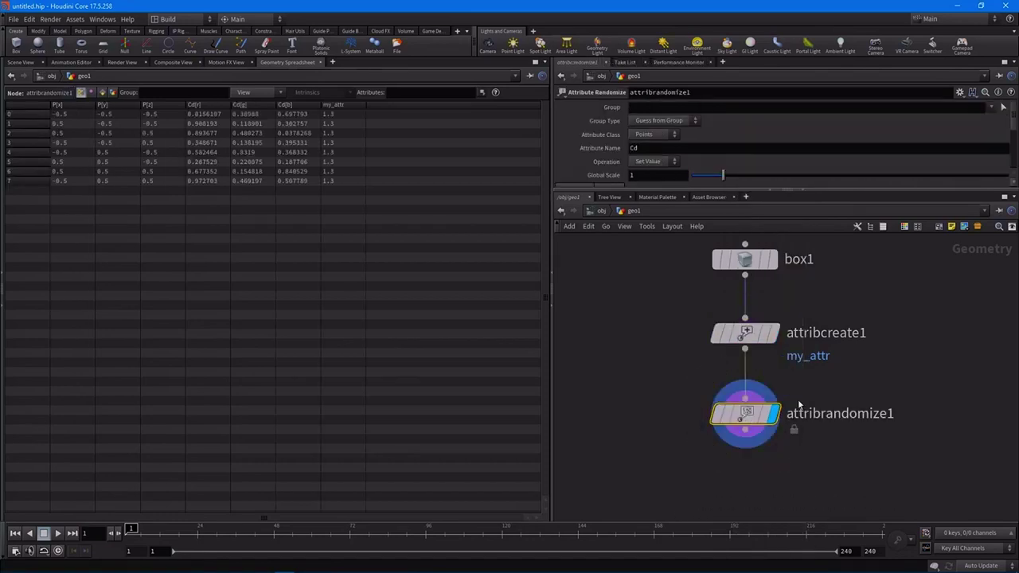
Set attribrandomize1's attribute class to Primitives and show the primitive attributes in the Geometry Spreadsheet
left_click_drag(828, 191, 828, 237)
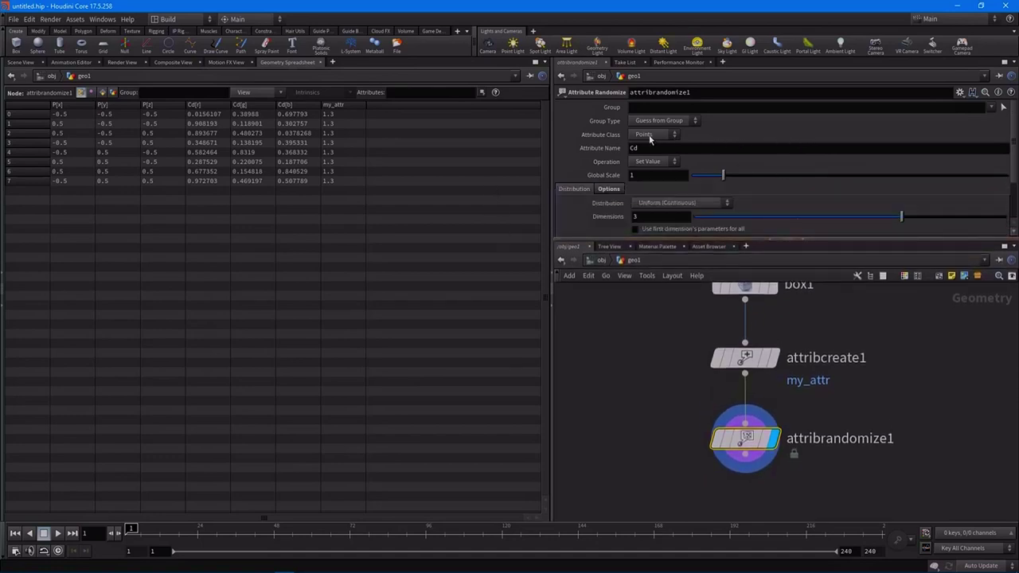
left_click(649, 135)
left_click(649, 160)
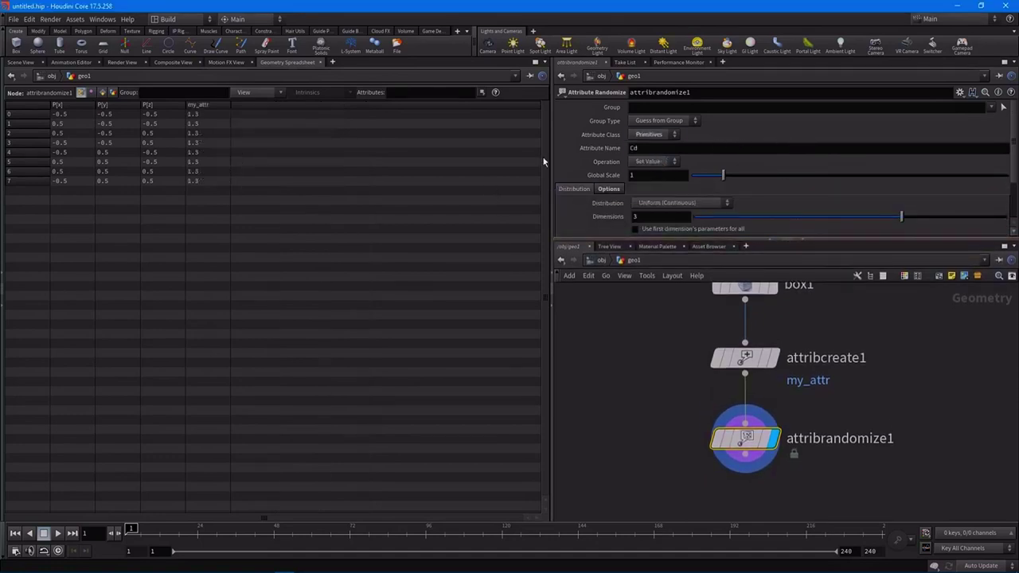
left_click(102, 93)
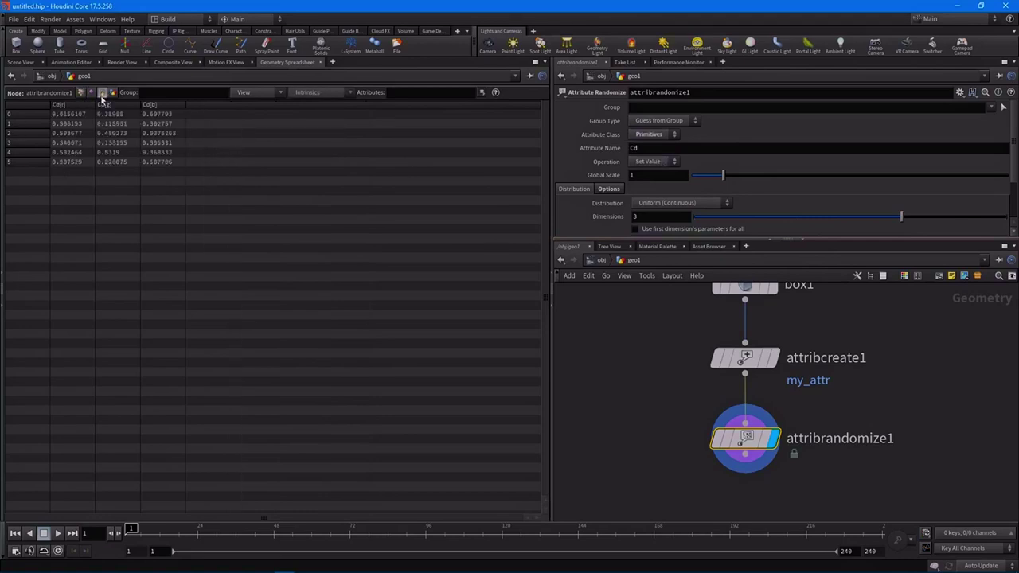
Change the attribute name on attribrandomize1 to random_attr
left_click(667, 148)
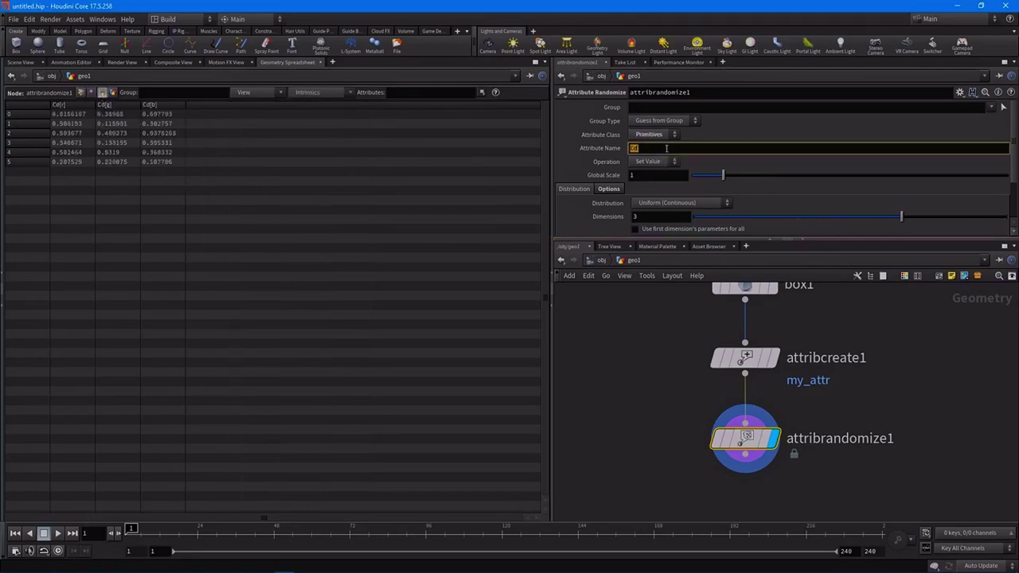
type("random_attr")
key("Return")
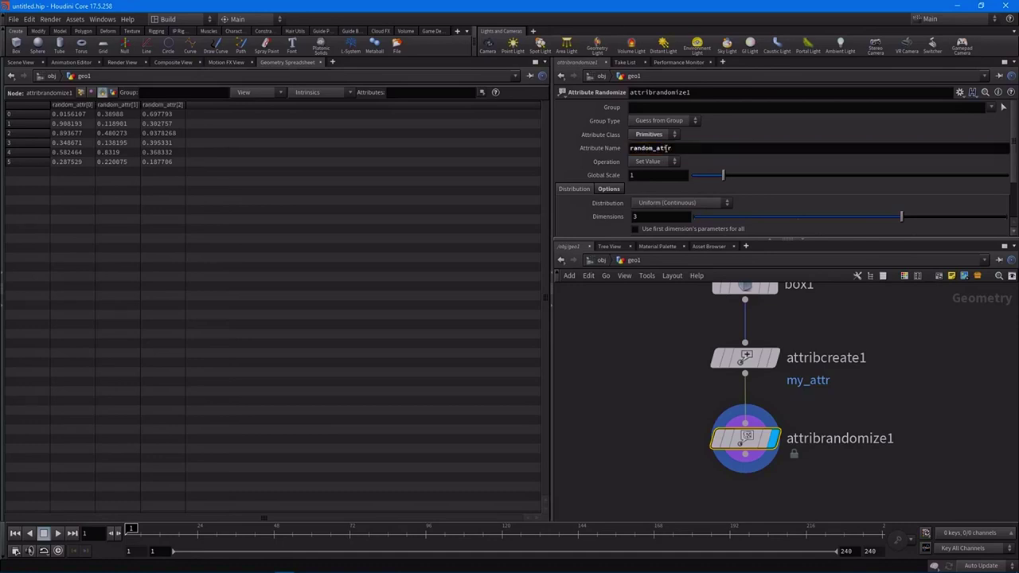
Compare one and three dimensions for random_attr, leaving its Dimensions at 1
scroll(795, 194, "down", 2)
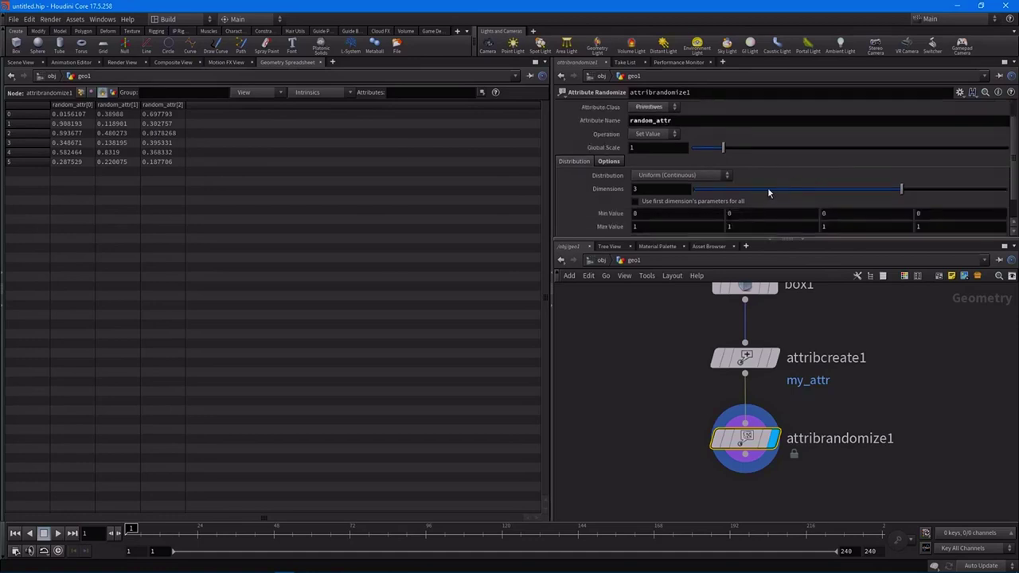
left_click(696, 193)
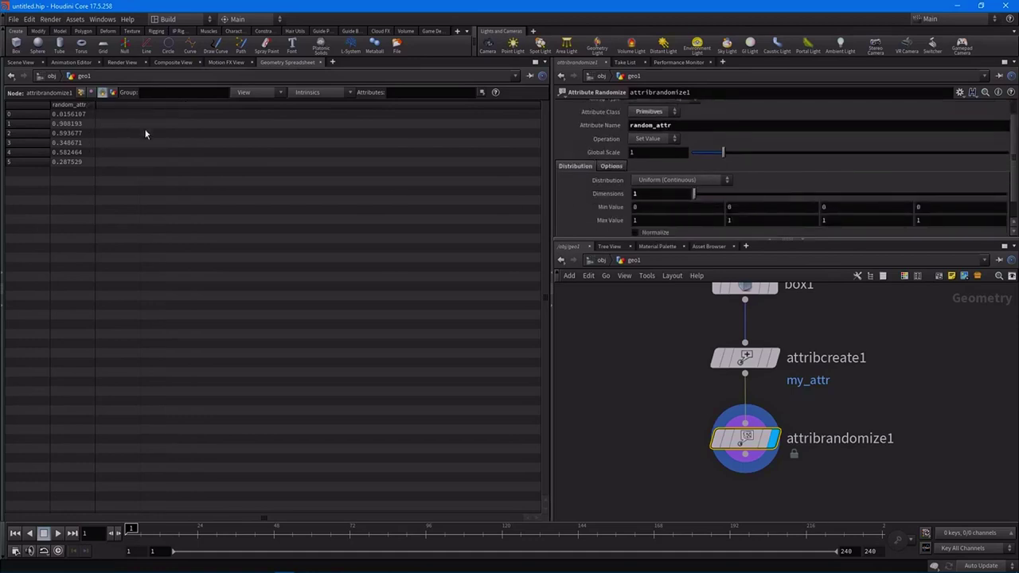
left_click_drag(731, 193, 897, 192)
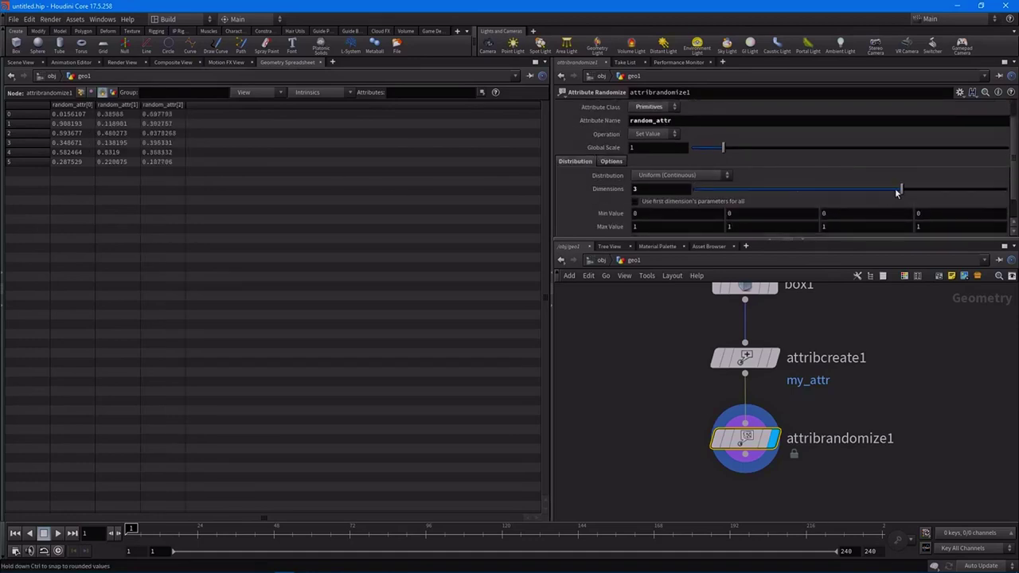
left_click_drag(825, 198, 707, 192)
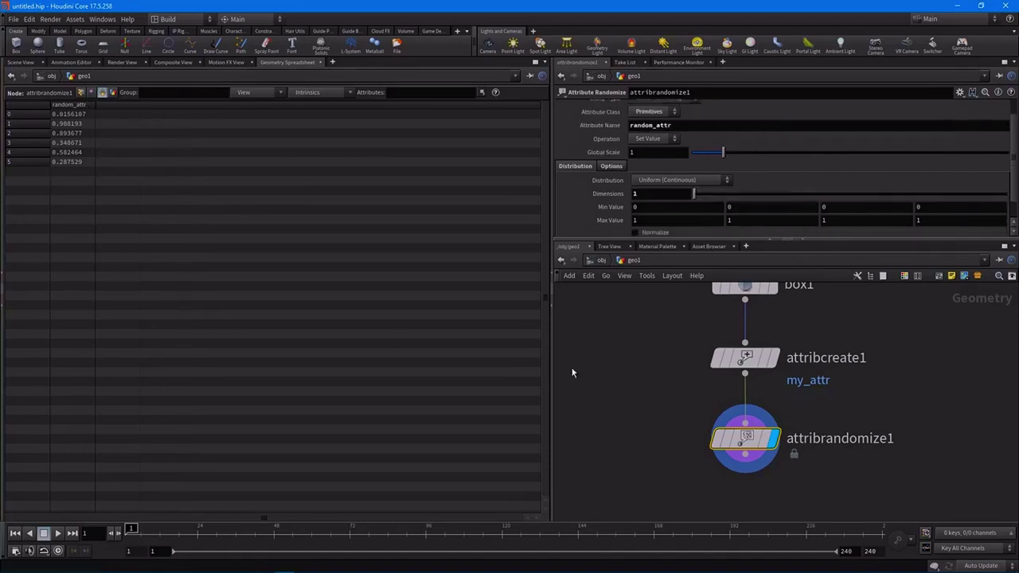
left_click_drag(836, 239, 836, 210)
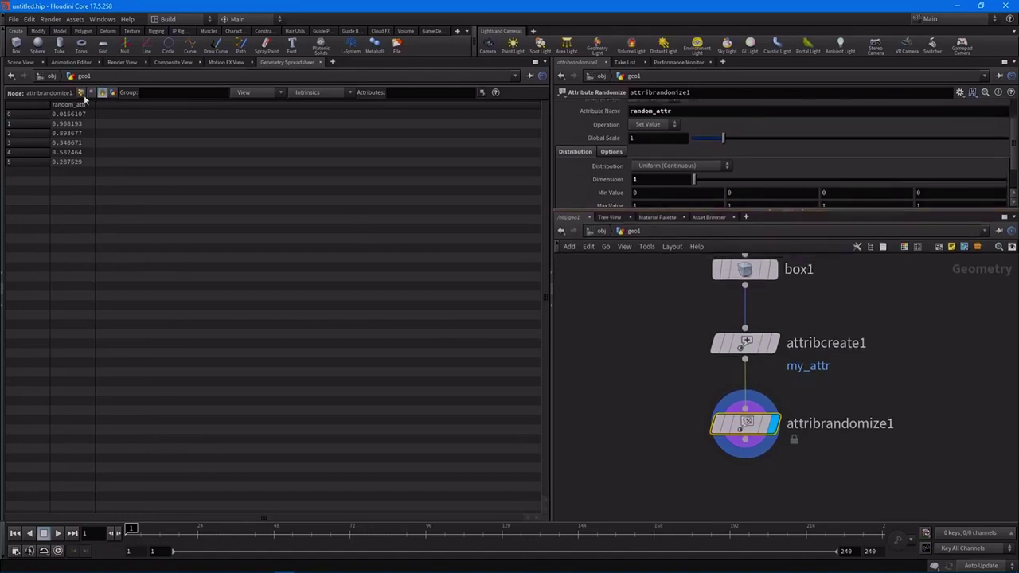
Show the 3D scene and add a Group node below attribrandomize1, wired to its output and set as the displayed node
left_click(20, 62)
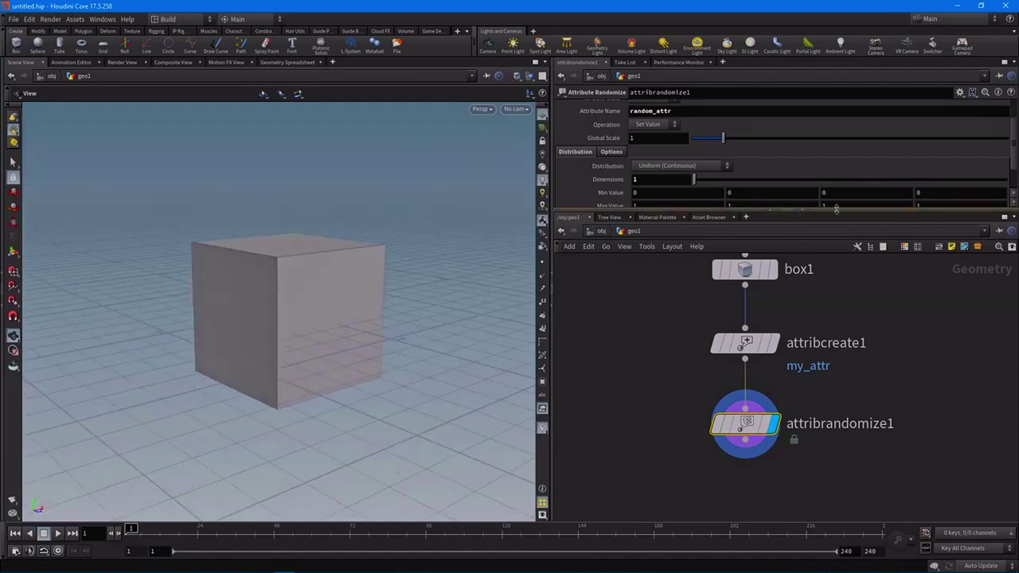
left_click_drag(839, 212, 853, 165)
middle_click_drag(859, 334, 859, 258)
middle_click_drag(705, 460, 697, 372)
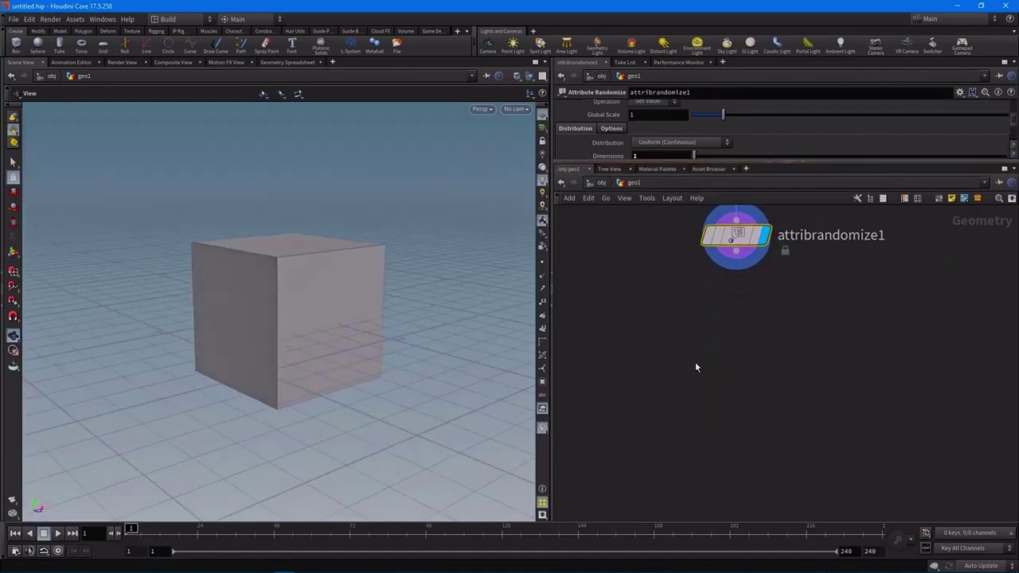
middle_click_drag(730, 339, 719, 337)
key("Tab")
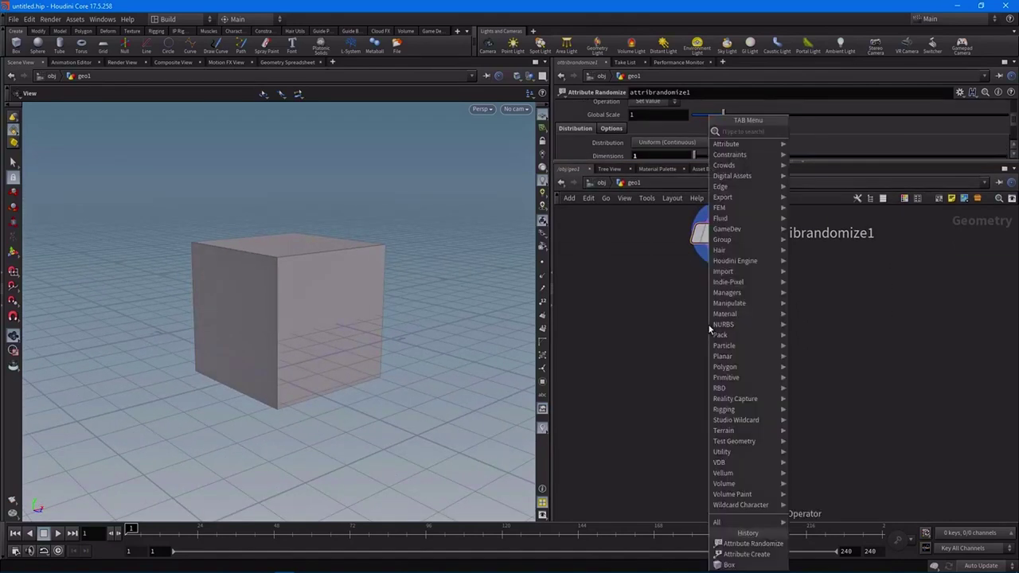
type("group")
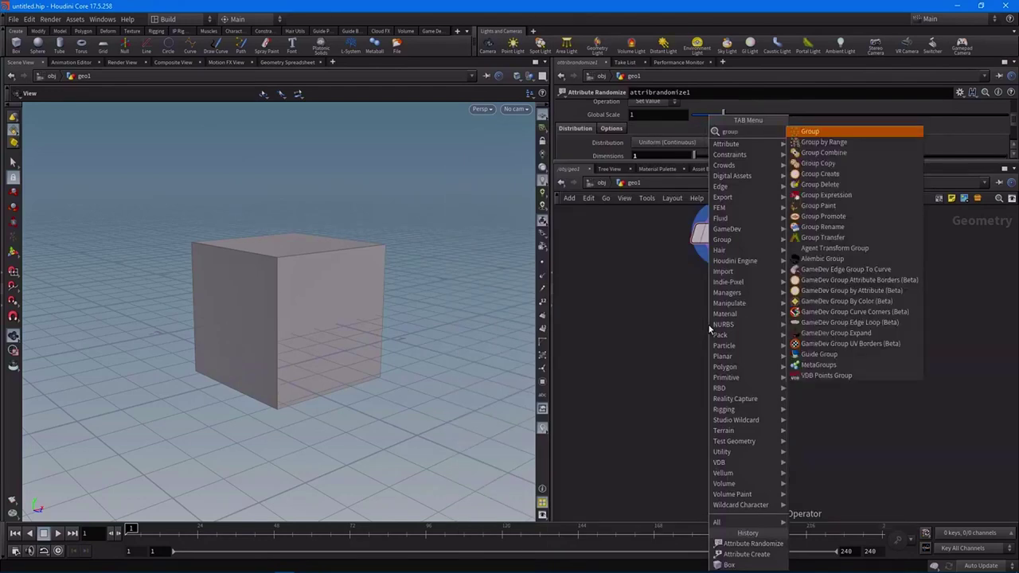
key("Return")
left_click(725, 336)
left_click(726, 252)
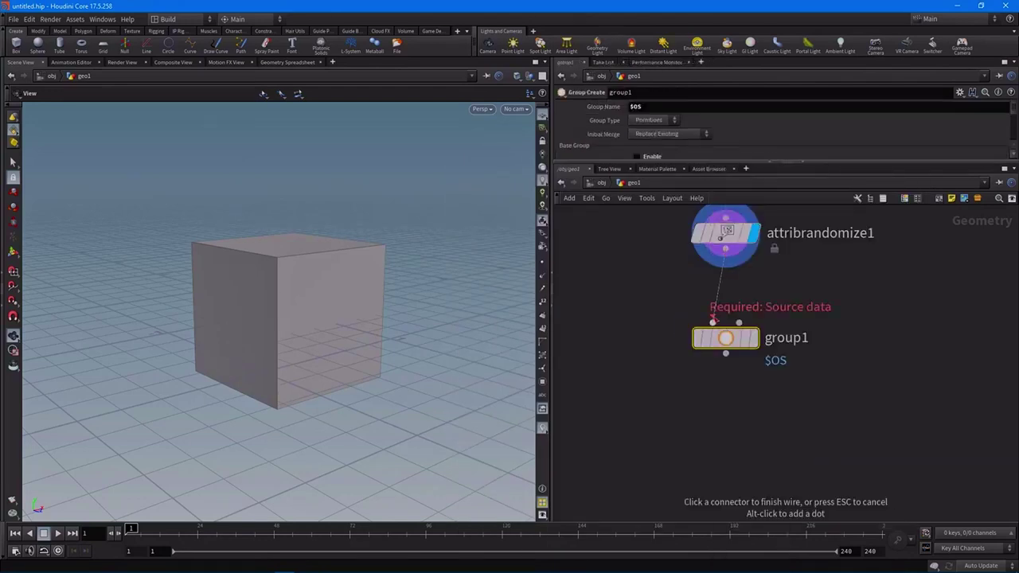
left_click(714, 319)
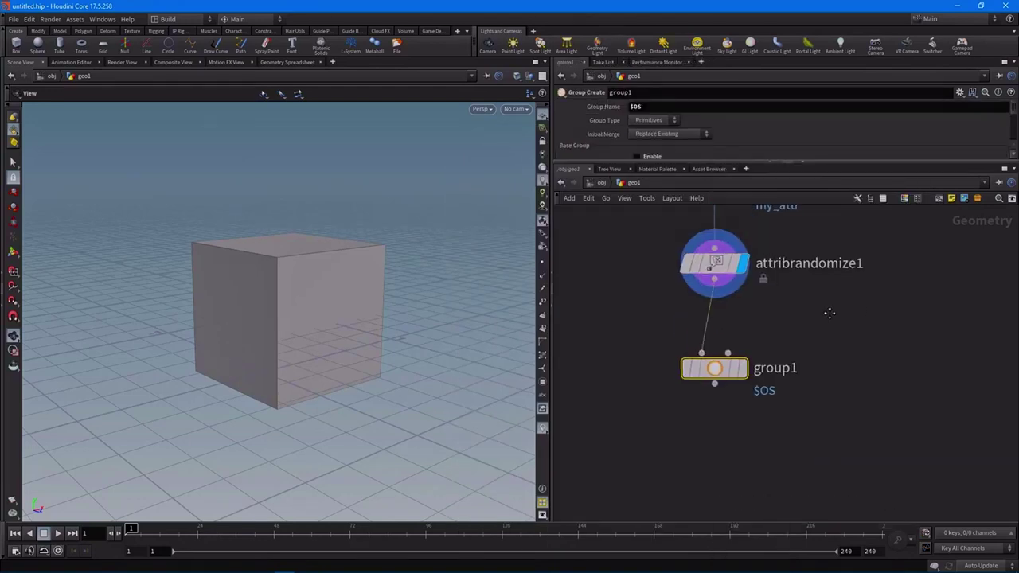
left_click(744, 374)
Replace the group name on the group1 node with my_group
middle_click_drag(826, 314, 823, 331)
left_click(783, 386)
left_click_drag(752, 386, 828, 385)
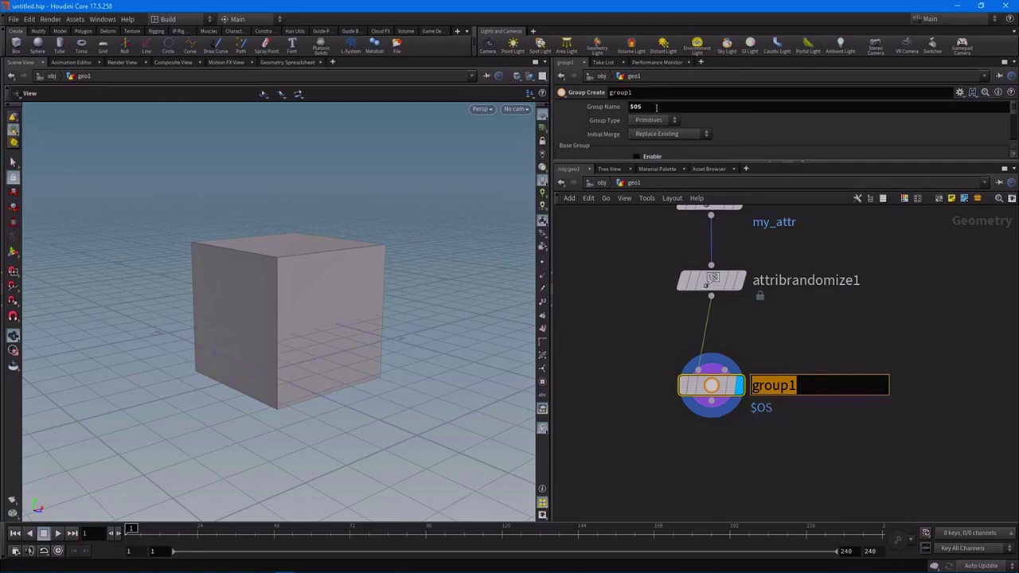
left_click_drag(655, 107, 628, 107)
key("BackSpace")
key("Return")
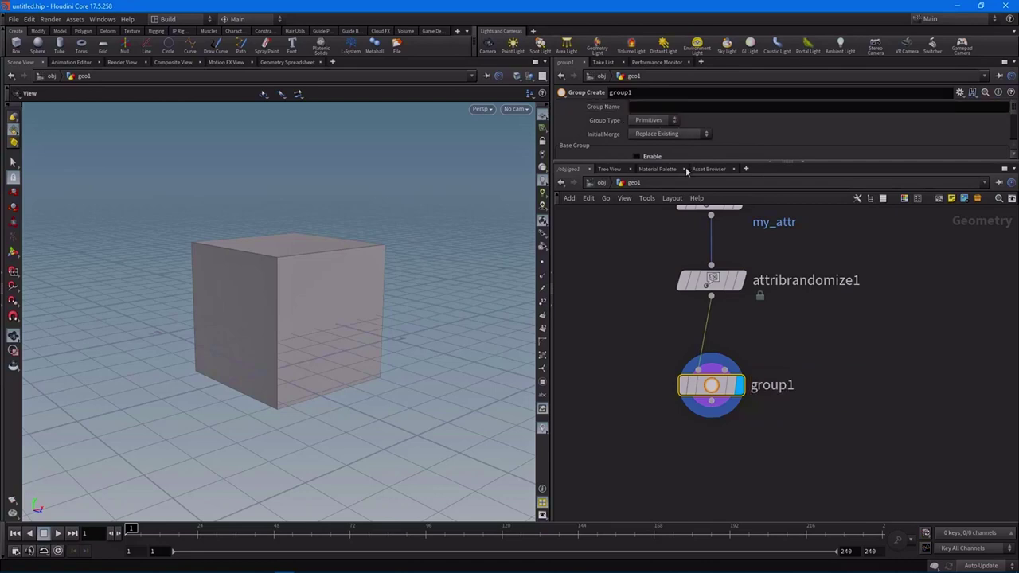
left_click(646, 110)
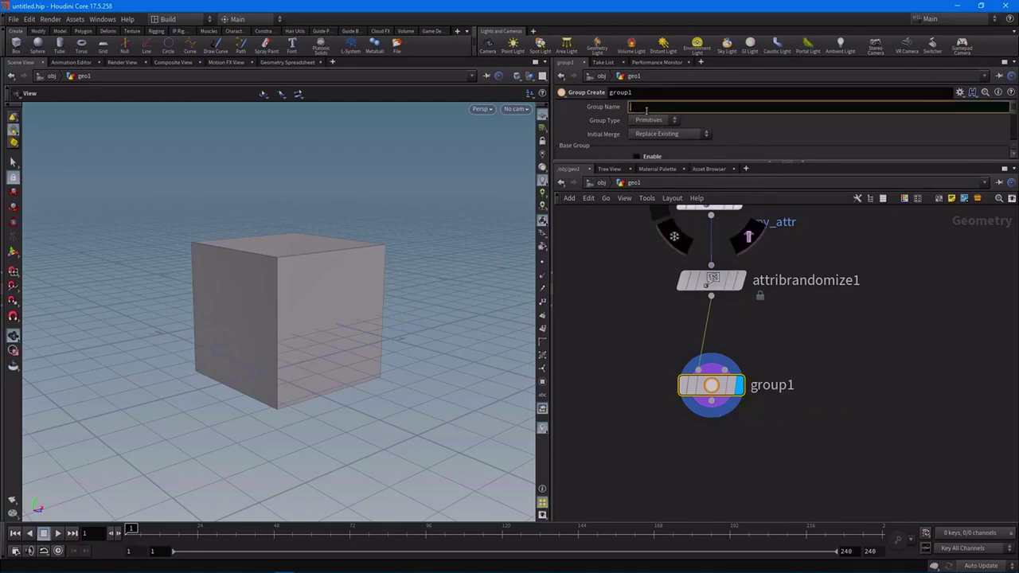
type("my_group")
key("Return")
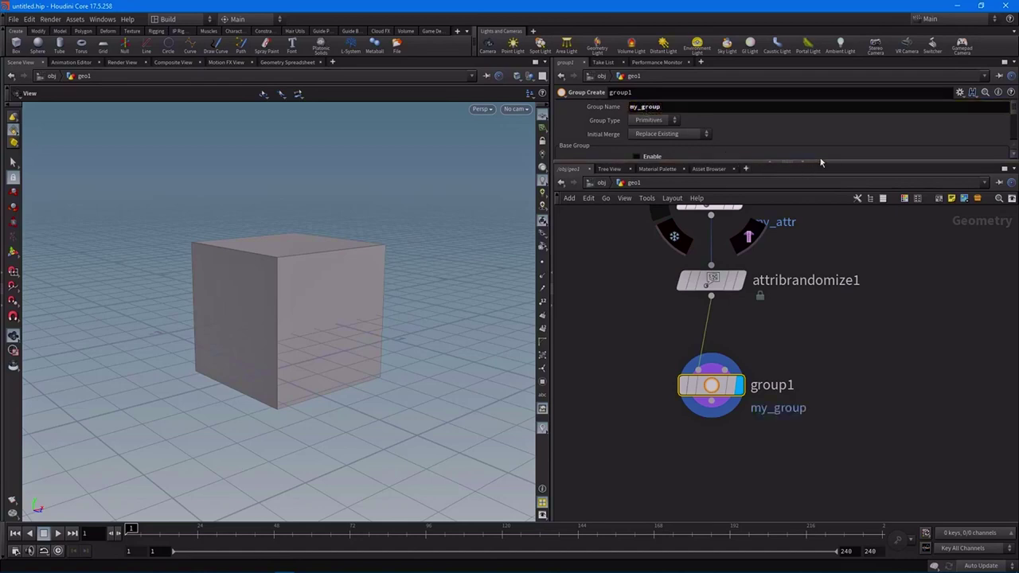
Enable the base group on group1 and set it to primitive 0
left_click_drag(405, 258, 303, 245)
left_click_drag(317, 301, 341, 300)
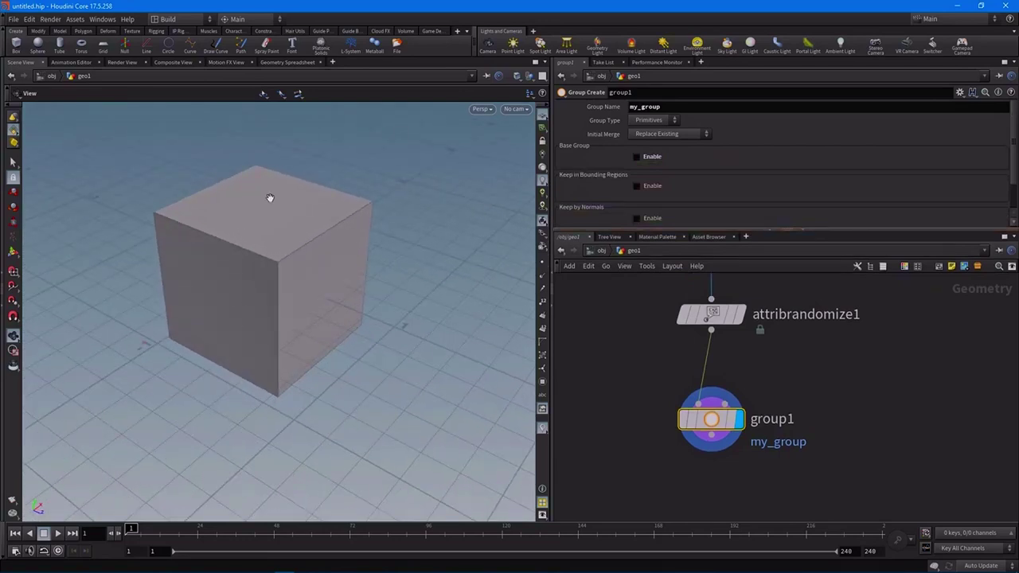
left_click(636, 157)
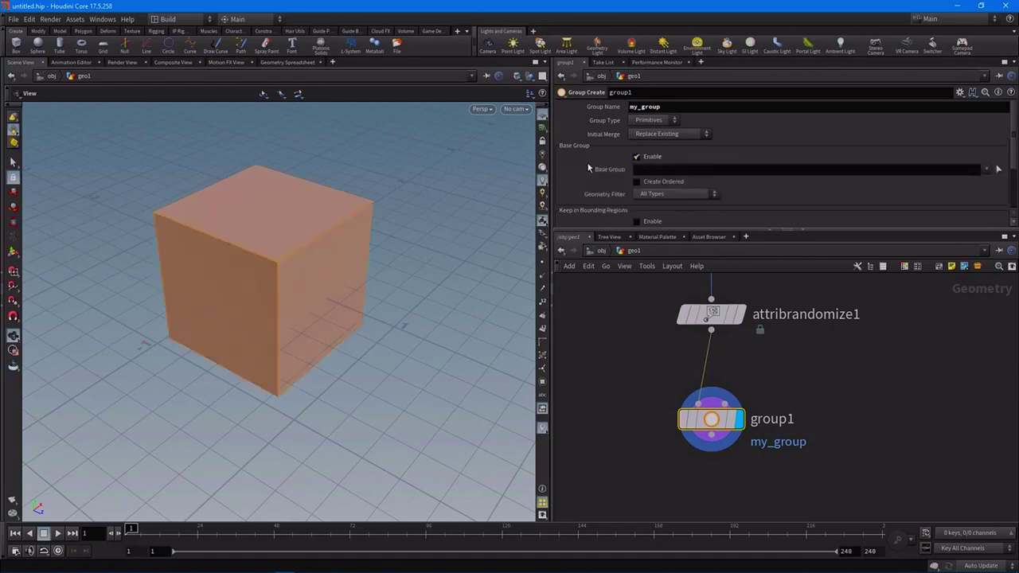
left_click(669, 170)
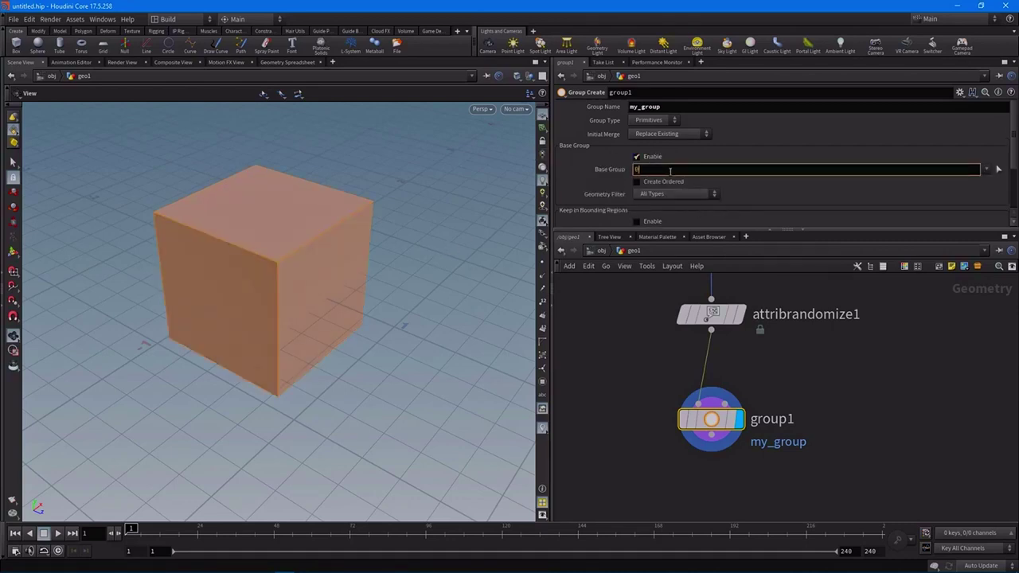
type("0")
key("Return")
left_click_drag(231, 334, 247, 265)
Duplicate group1 below itself, with the copy wired to group1 and set as the displayed node
middle_click_drag(826, 408, 824, 350)
left_click_drag(717, 363, 714, 429, "alt")
left_click(747, 485)
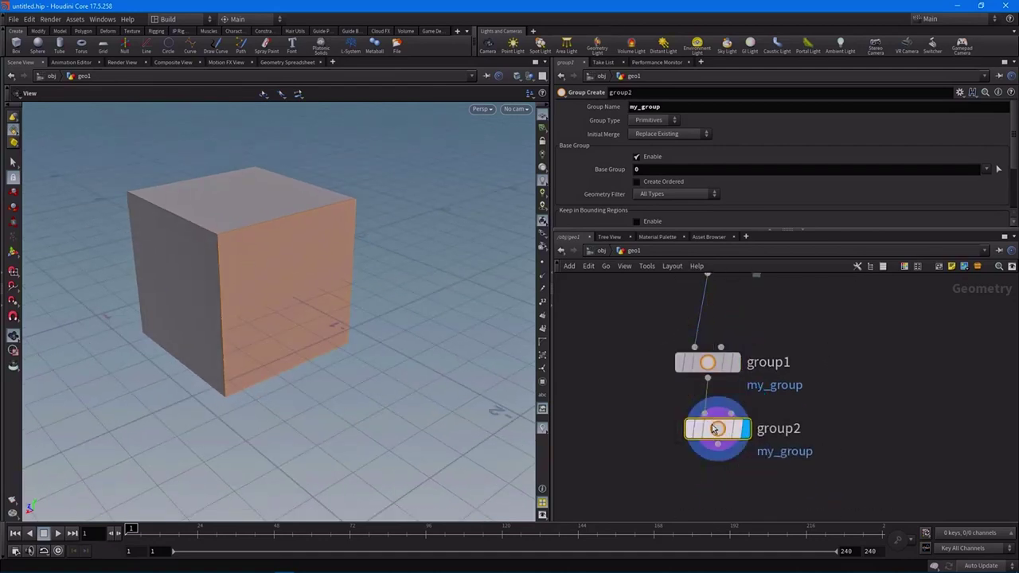
Rename the group on group2 to my_group_b and set its base group to primitives 1 2
left_click(733, 106)
key("Return")
left_click(692, 168)
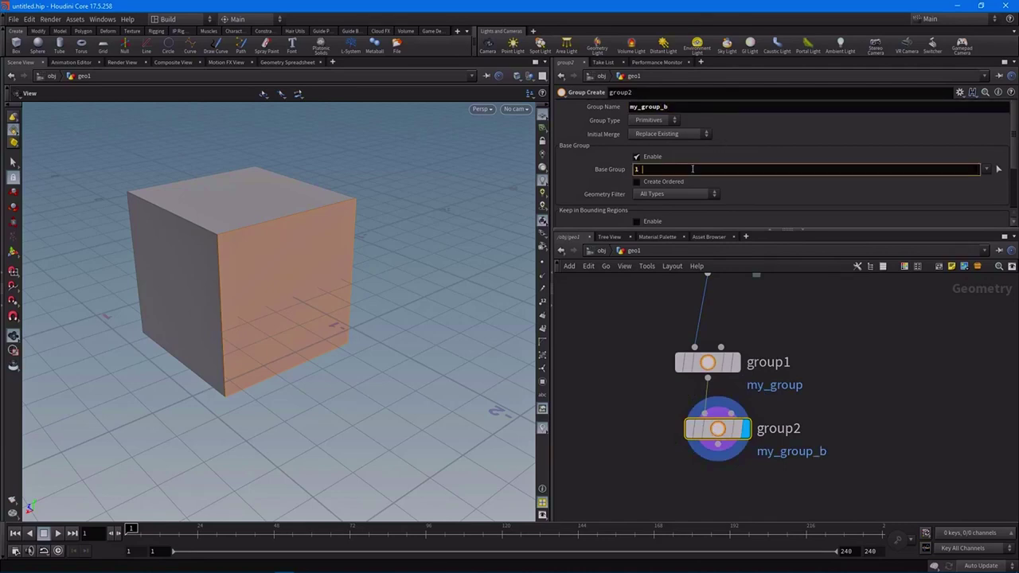
key("Return")
left_click_drag(221, 307, 282, 282)
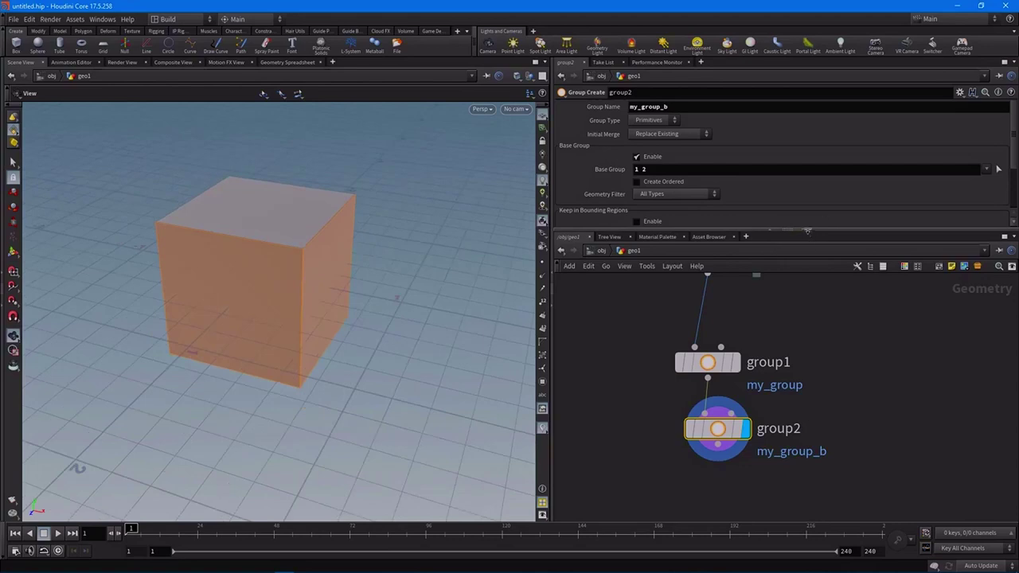
Add a Group Promote node below group2, wired to its output and set as the displayed node
left_click_drag(815, 231, 817, 164)
middle_click_drag(855, 368, 869, 283)
left_click_drag(729, 315, 719, 315)
mouse_move(721, 317)
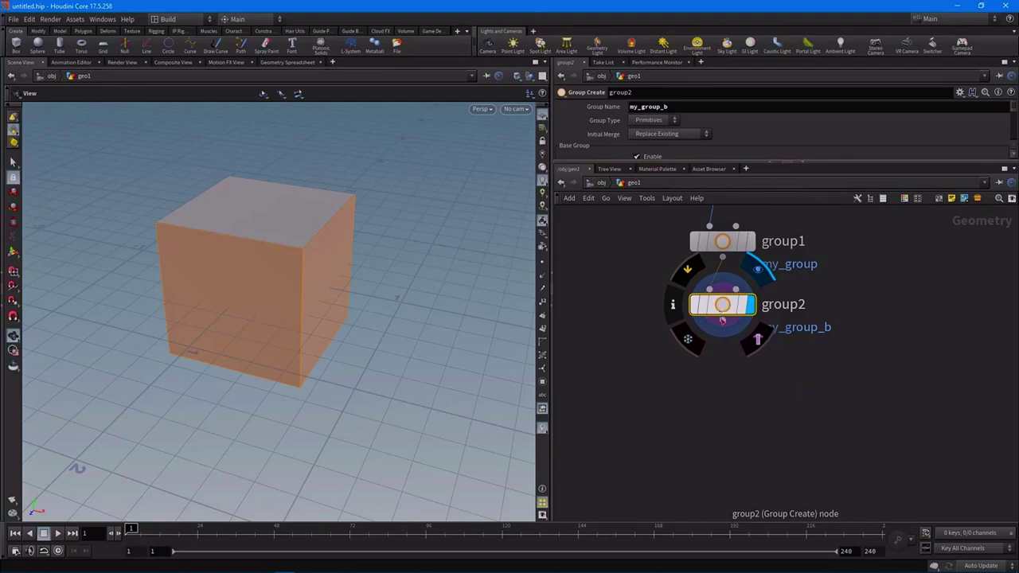
key("Tab")
type("group")
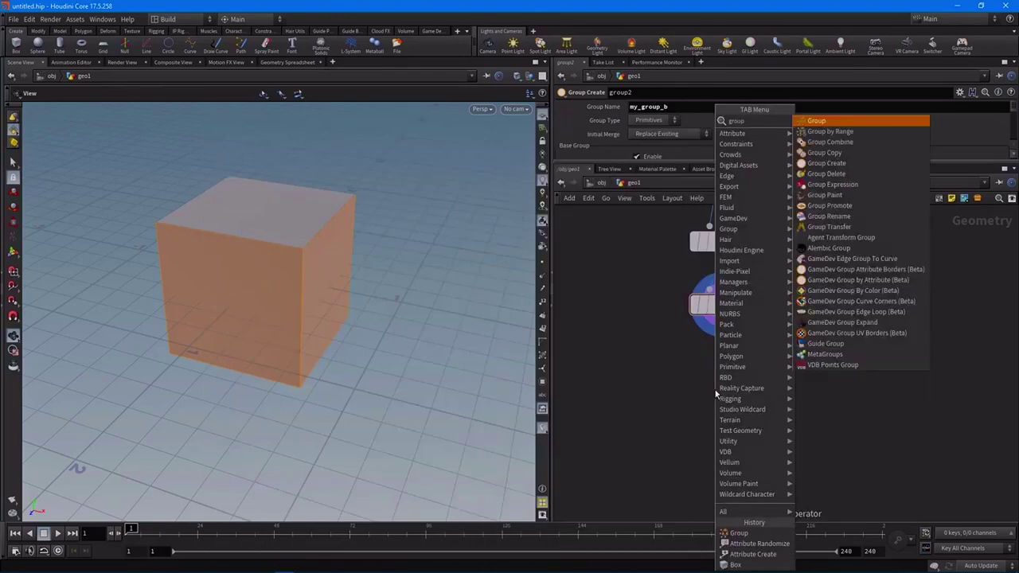
left_click(881, 188)
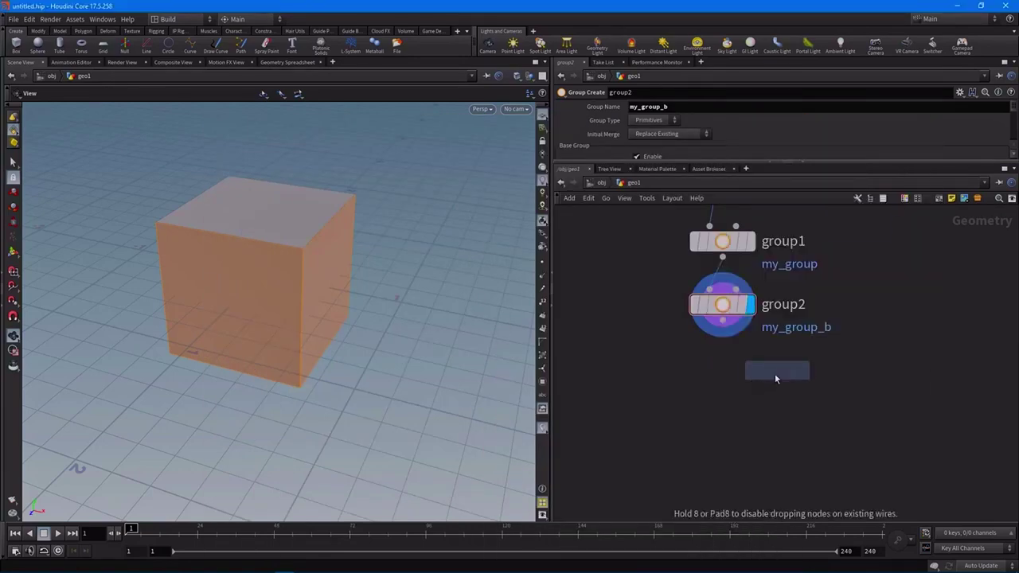
left_click(726, 386)
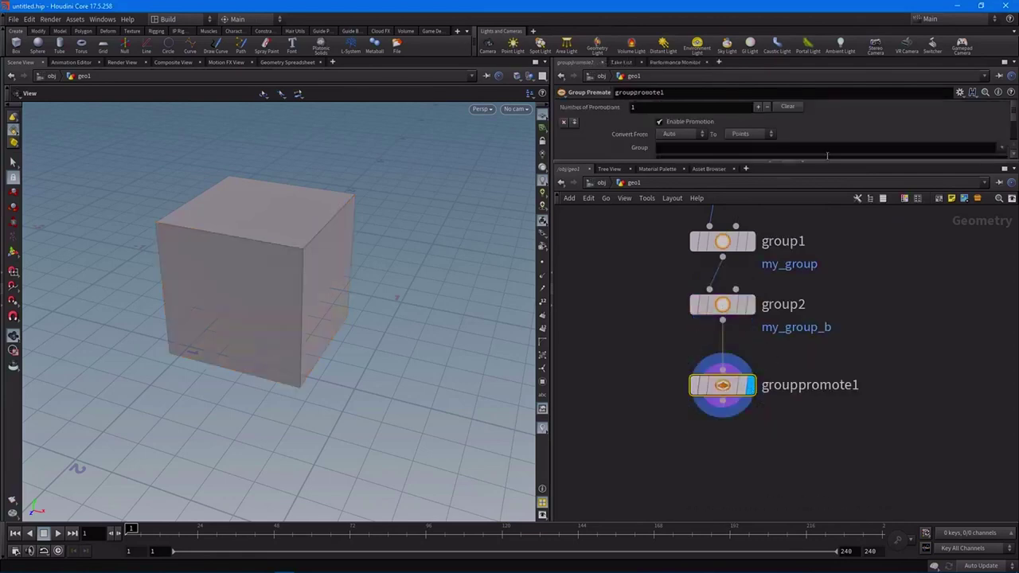
Choose my_group_b as the group to promote to points and inspect the cube from other angles
left_click_drag(832, 163, 828, 263)
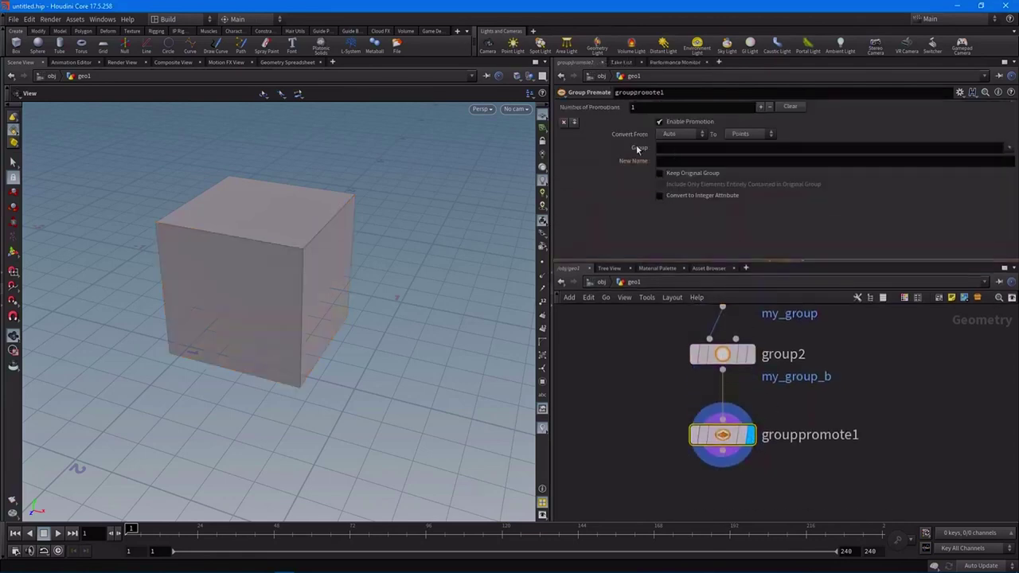
left_click(1009, 148)
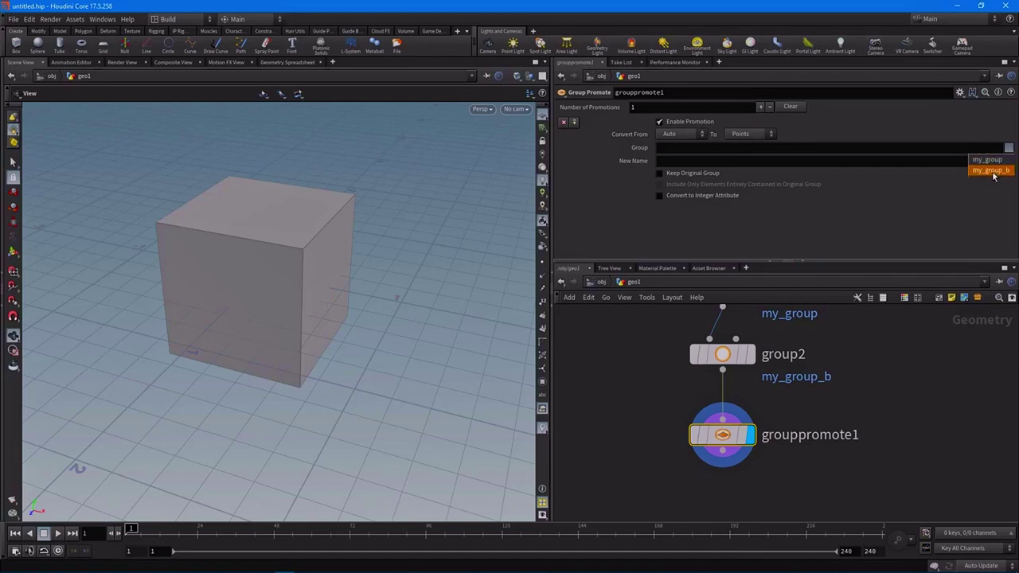
left_click(992, 171)
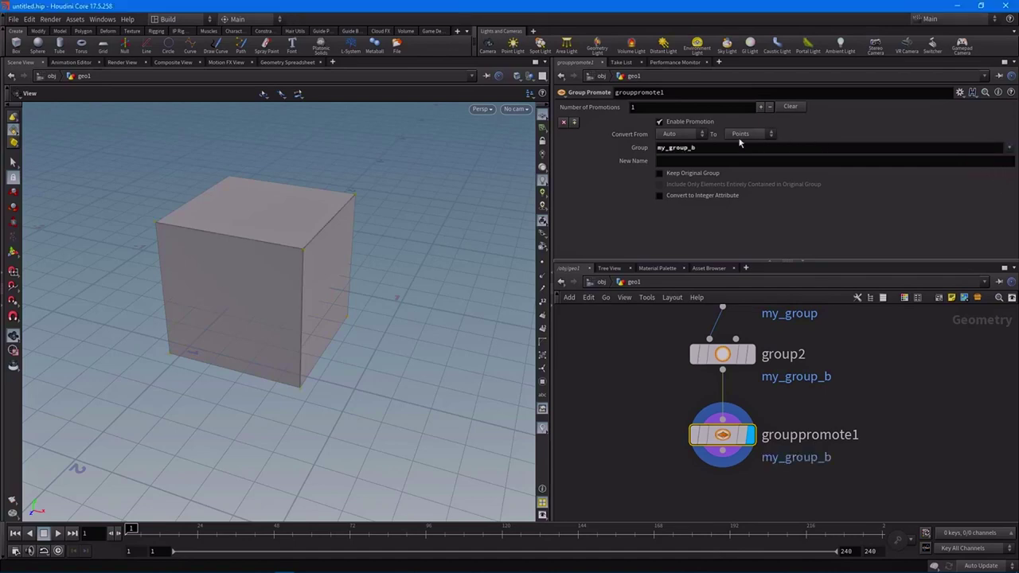
left_click_drag(337, 278, 172, 253)
left_click_drag(342, 355, 276, 306)
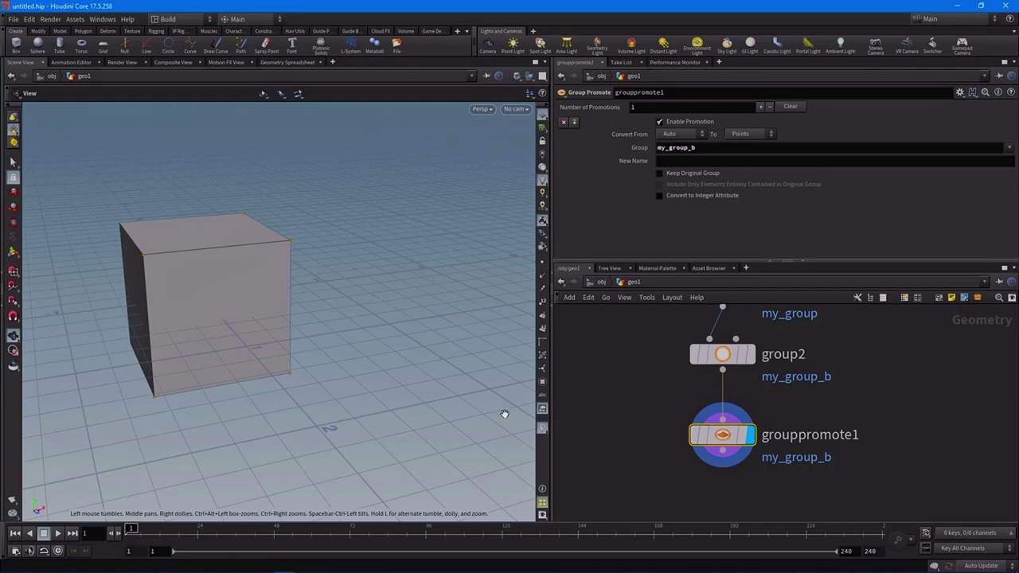
Show the group list over the 3D scene and examine which cube faces belong to my_group
left_click(542, 384)
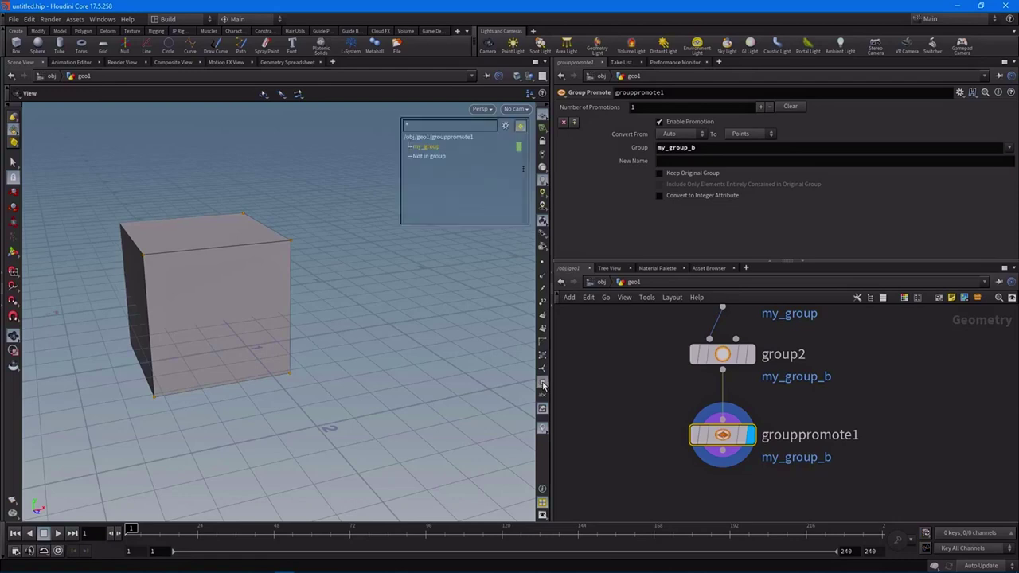
left_click_drag(159, 319, 340, 180)
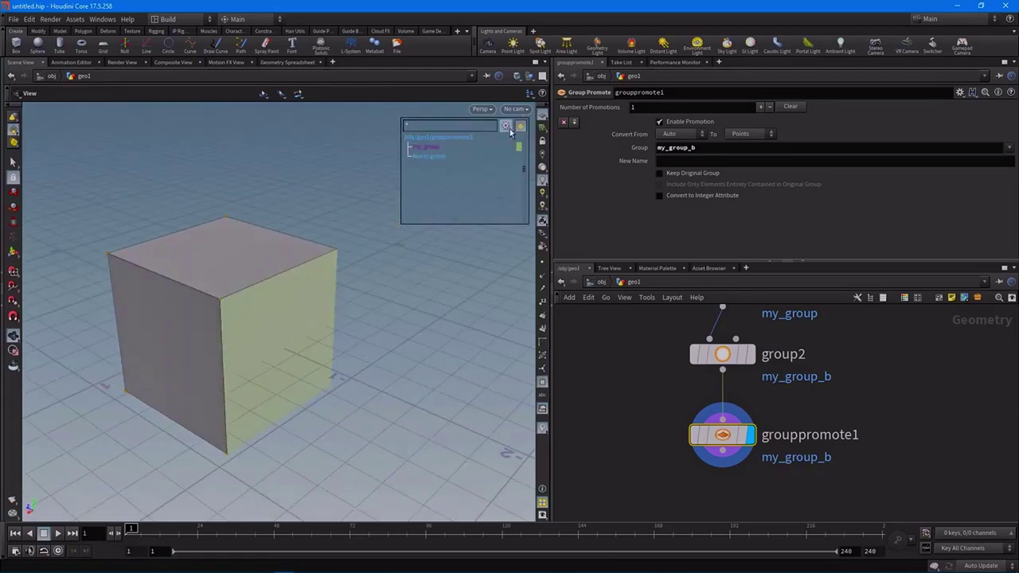
left_click(505, 126)
left_click(525, 158)
left_click_drag(382, 263, 263, 302)
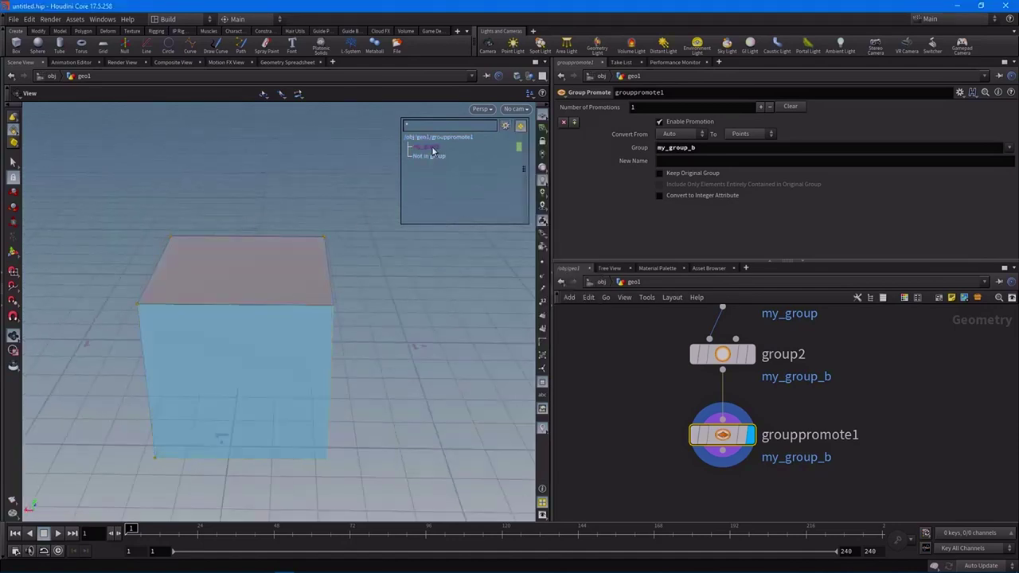
Switch the group list to point groups, examine my_group_b's points on the cube, and hide the list
left_click(504, 126)
left_click(524, 159)
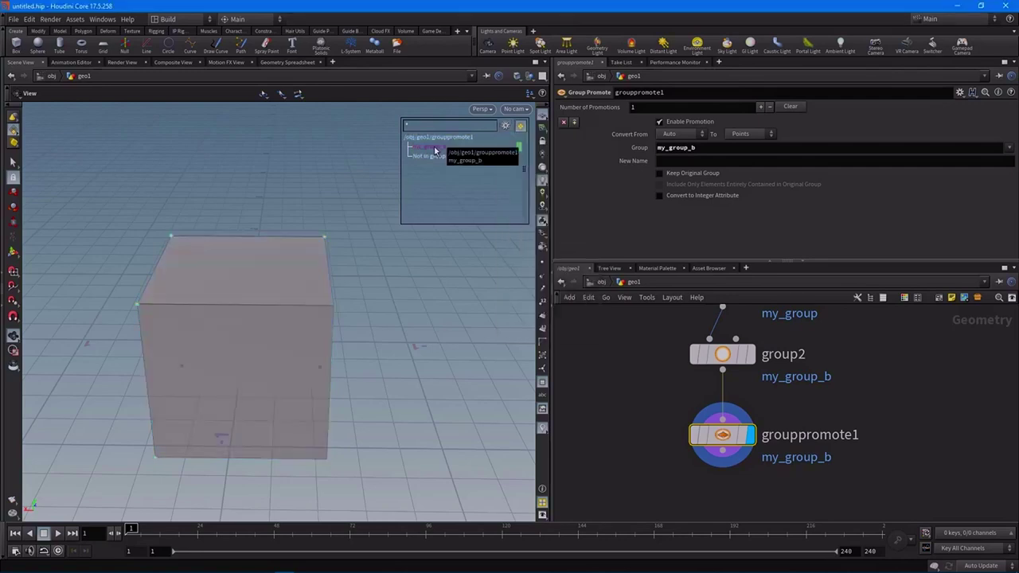
left_click_drag(214, 369, 431, 168, "alt")
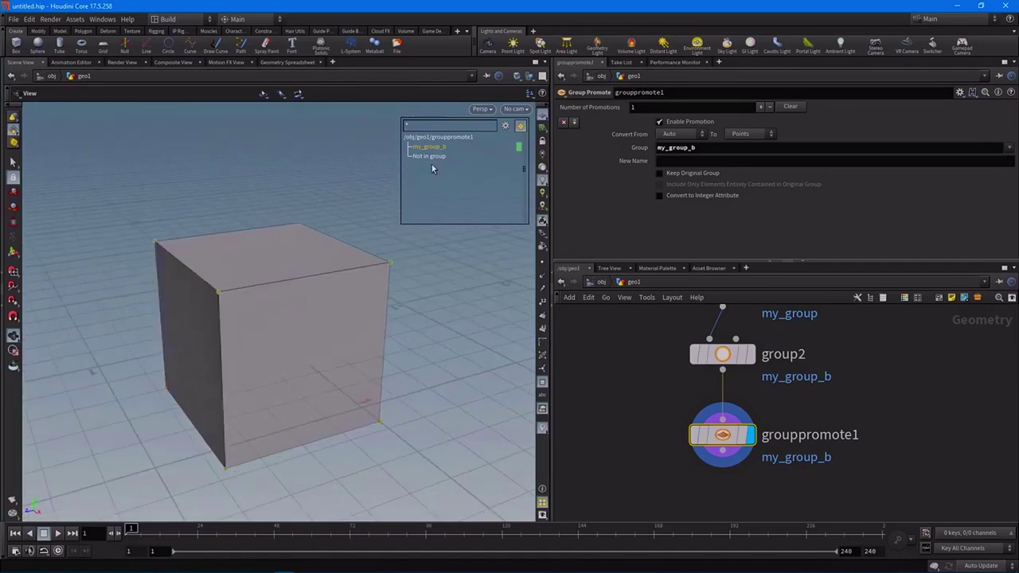
scroll(478, 360, "down", 2)
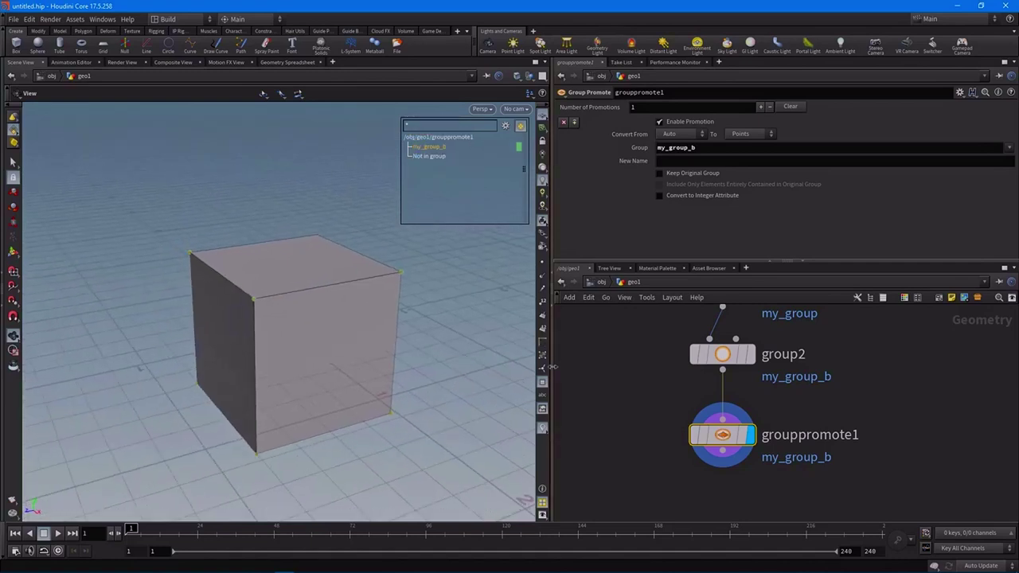
left_click(542, 382)
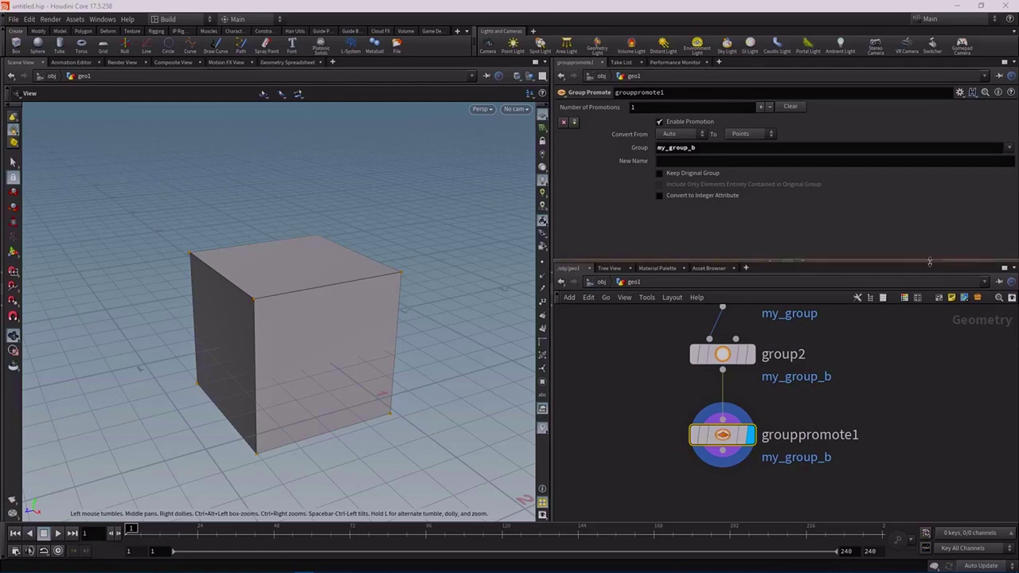
Add a Point VOP node to the network below grouppromote1
left_click_drag(857, 261, 858, 180)
scroll(796, 350, "down", 3)
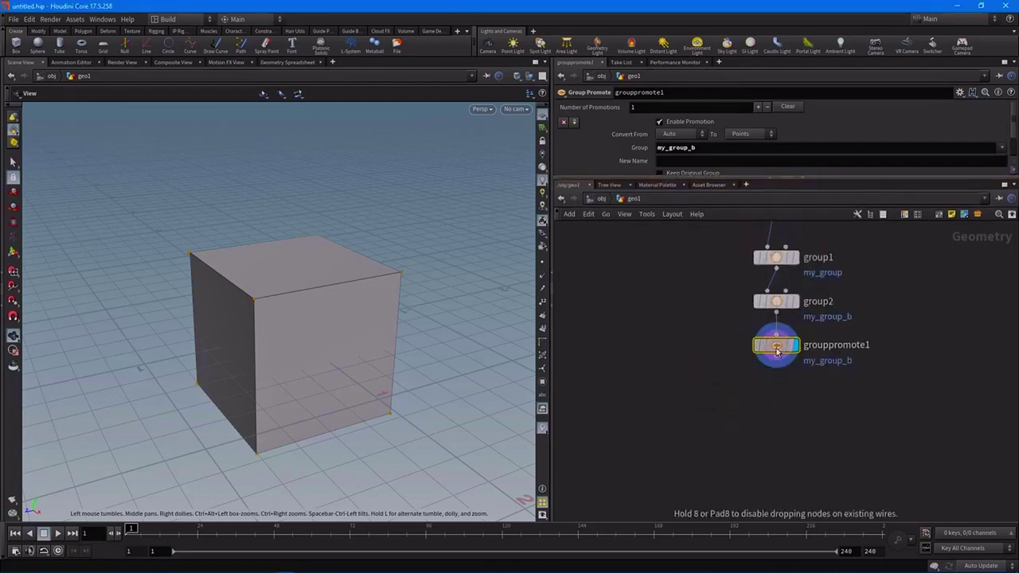
scroll(714, 374, "up", 2)
key("Tab")
type("point")
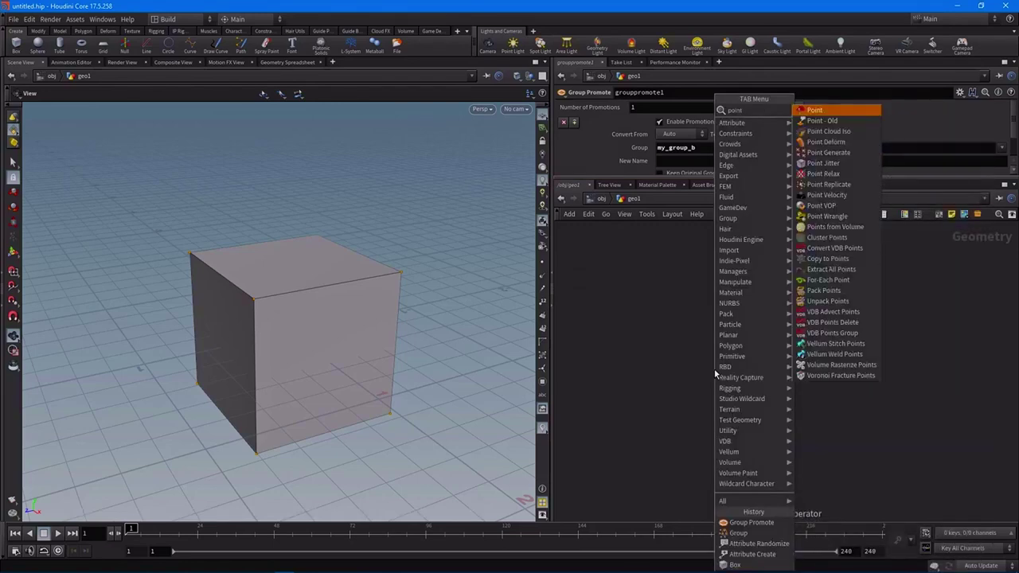
left_click(848, 205)
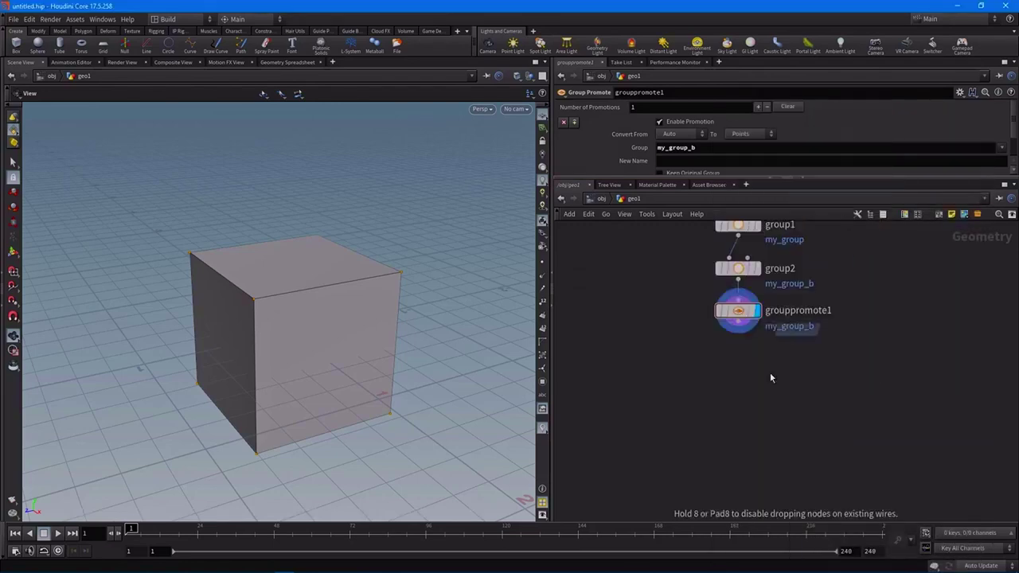
left_click(737, 375)
Wire grouppromote1's output into the first input of pointvop1 and set pointvop1 as the displayed node
scroll(749, 317, "up", 3)
left_click(726, 331)
middle_click_drag(705, 369, 722, 328)
left_click(705, 380)
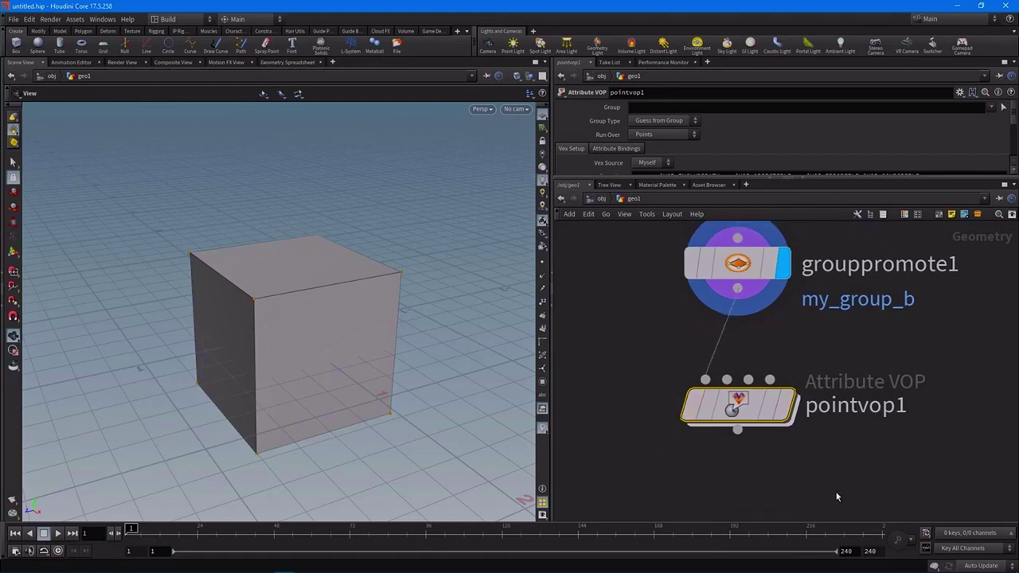
middle_click_drag(829, 494, 813, 415)
left_click(782, 339)
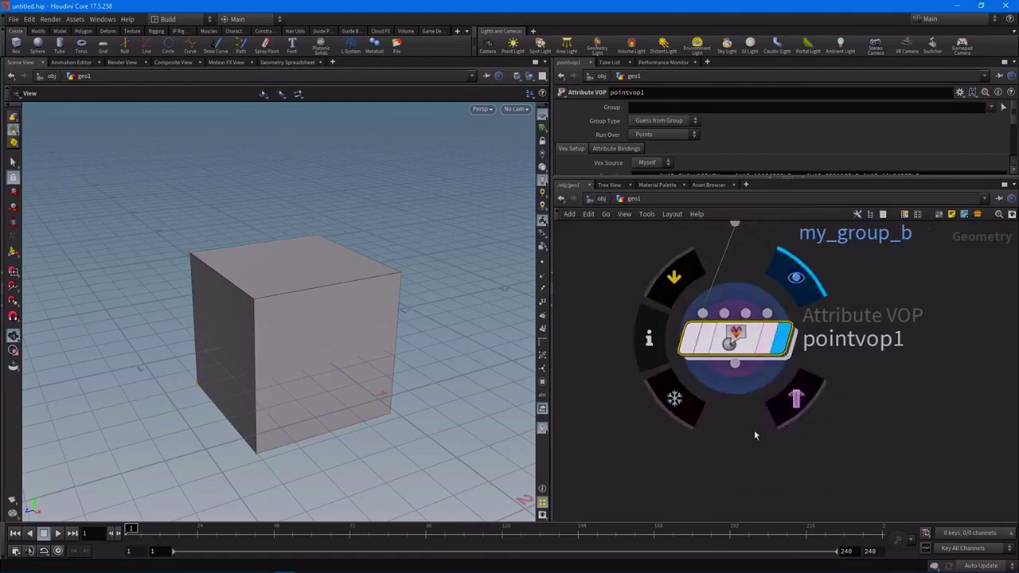
middle_click_drag(743, 355, 740, 378)
left_click_drag(394, 380, 266, 368)
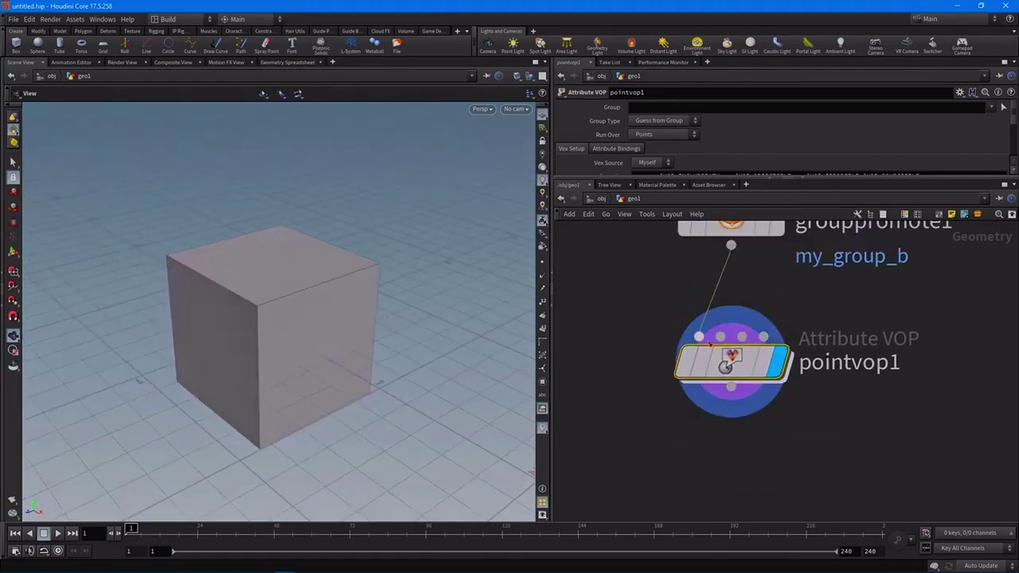
Limit pointvop1 to the point group my_group_b
middle_click_drag(745, 282, 739, 350)
left_click_drag(640, 333, 770, 295)
left_click(769, 294)
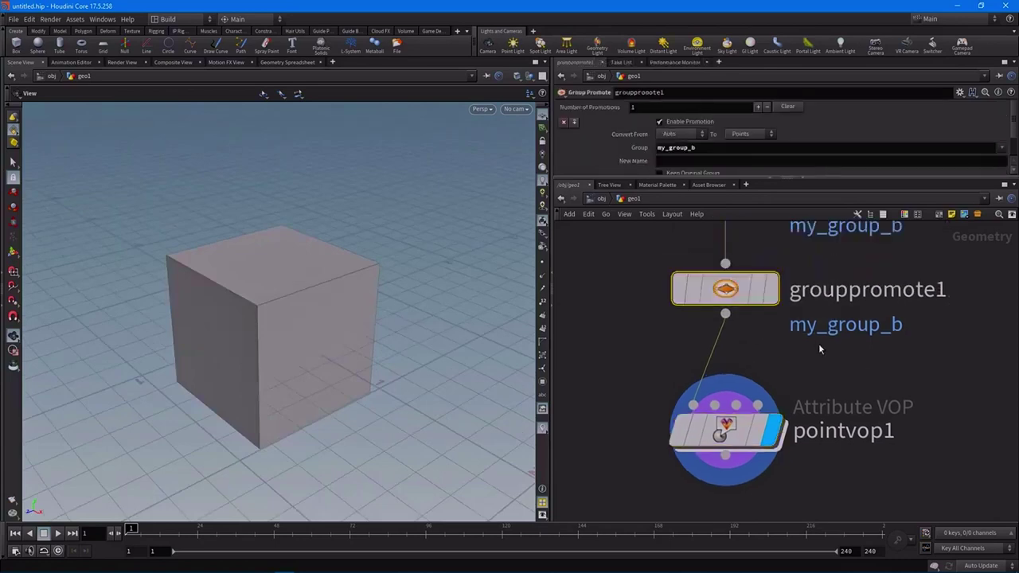
middle_click_drag(860, 366, 860, 329)
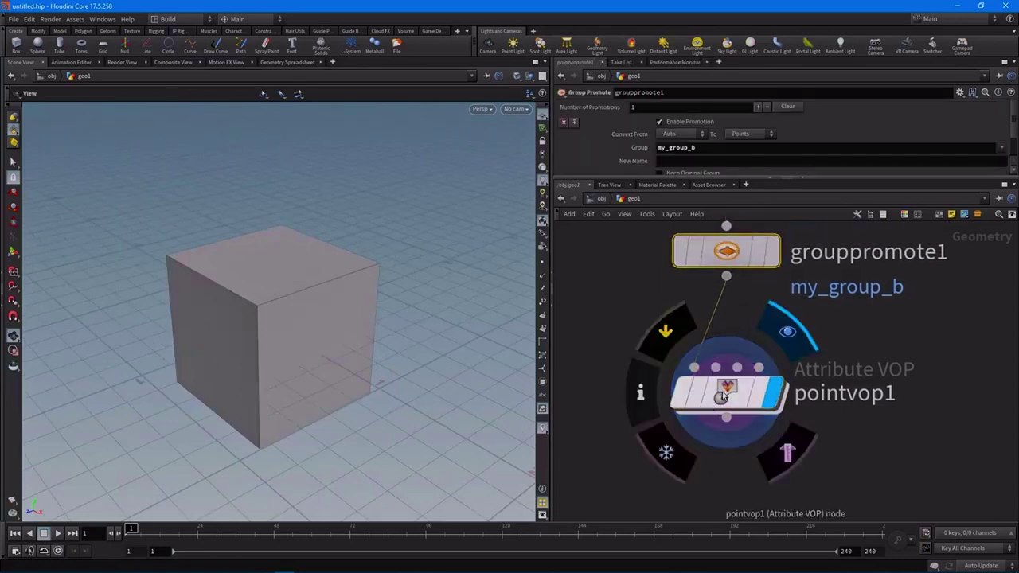
left_click(722, 406)
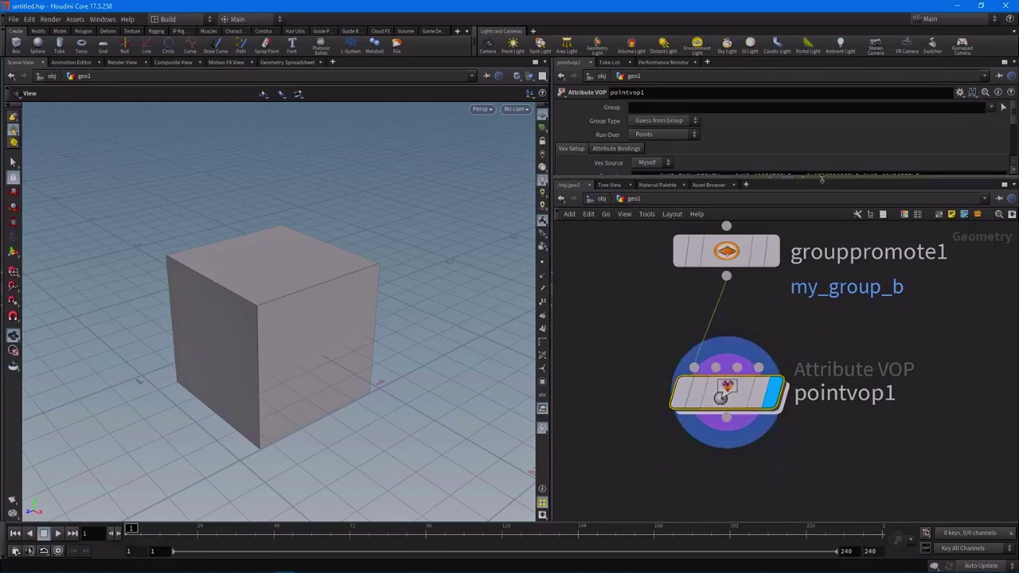
left_click_drag(824, 179, 828, 241)
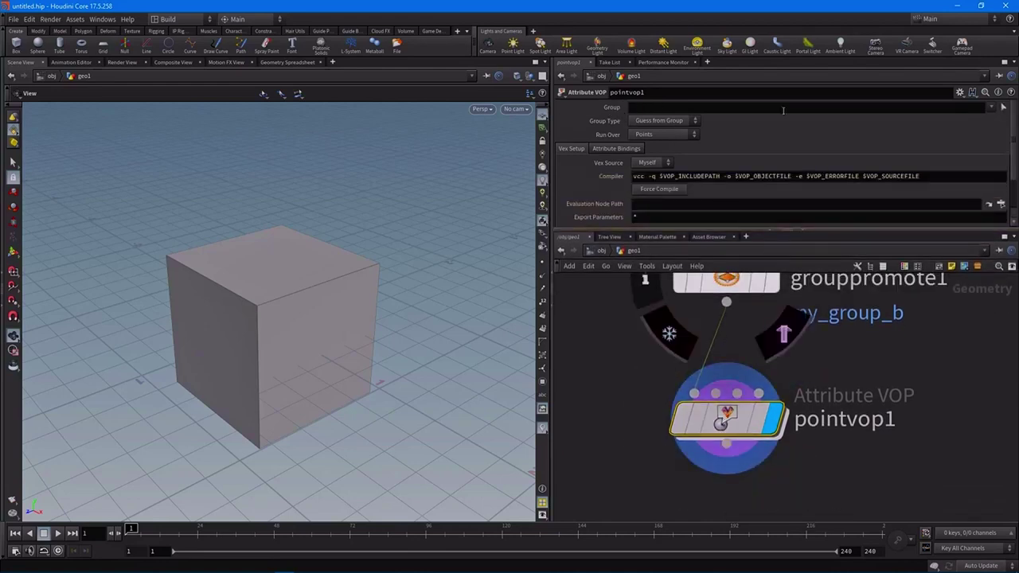
left_click(991, 107)
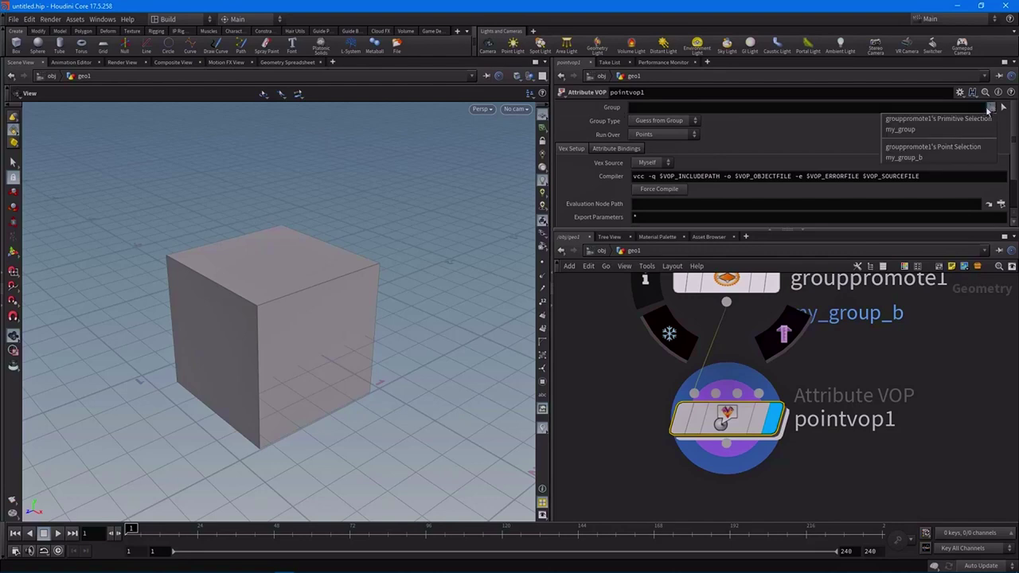
left_click(914, 157)
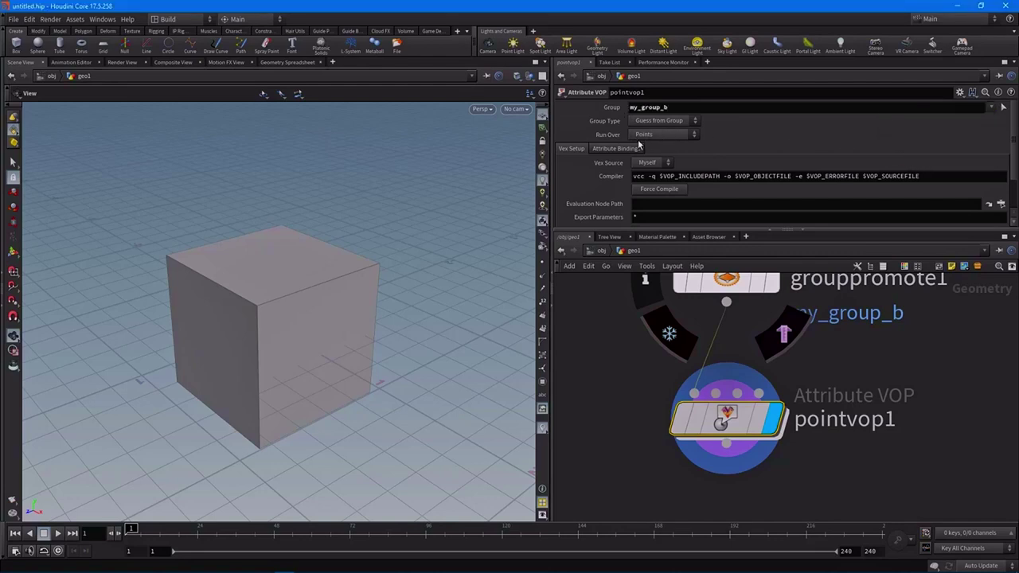
Go inside pointvop1 and move the geometryvopglobal1 and geometryvopoutput1 nodes farther apart
double_click(752, 356)
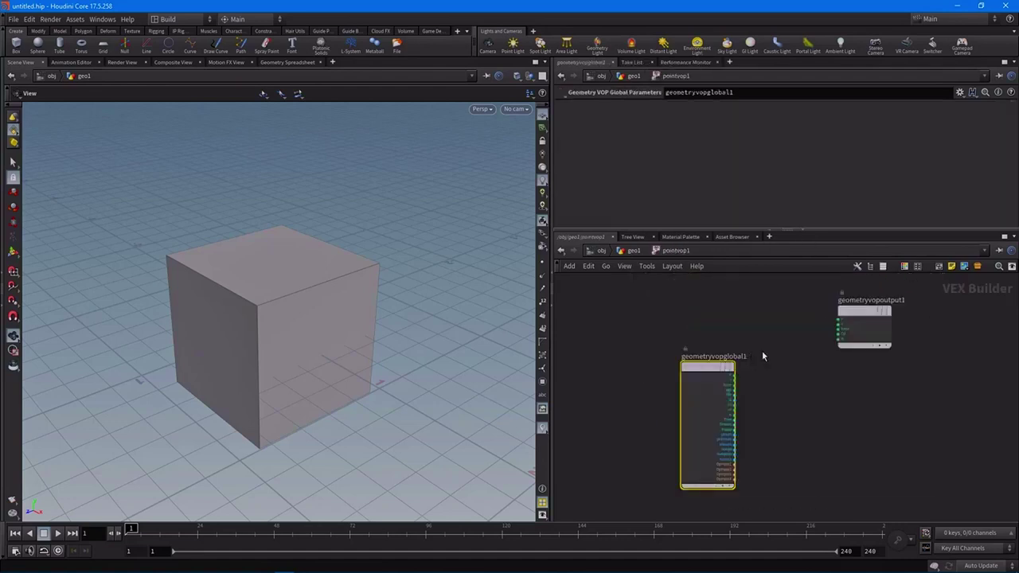
left_click_drag(820, 230, 821, 172)
left_click_drag(670, 363, 636, 363)
left_click_drag(848, 278, 882, 318)
left_click_drag(329, 296, 262, 187)
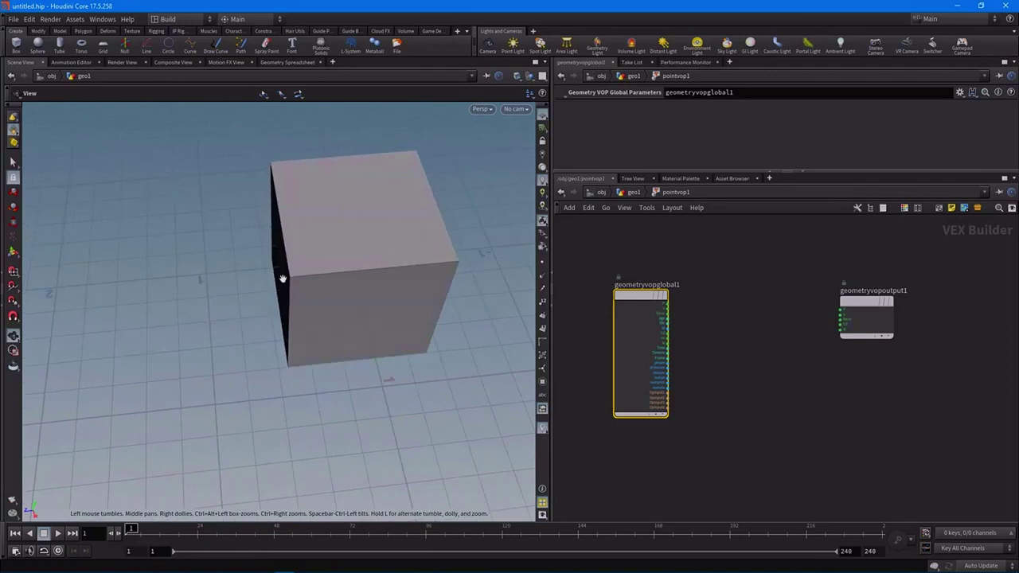
left_click(711, 347)
key("Tab")
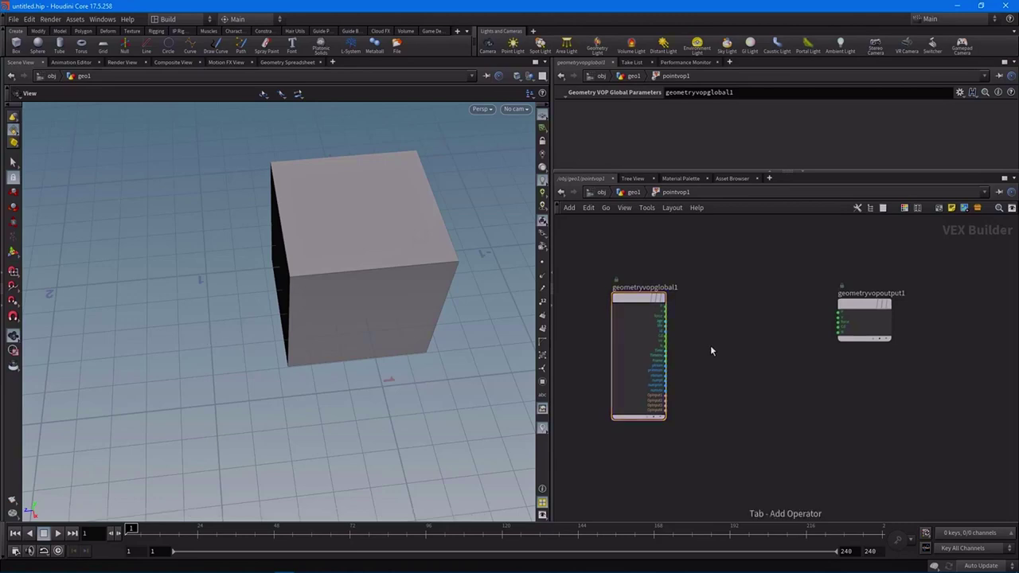
mouse_move(712, 348)
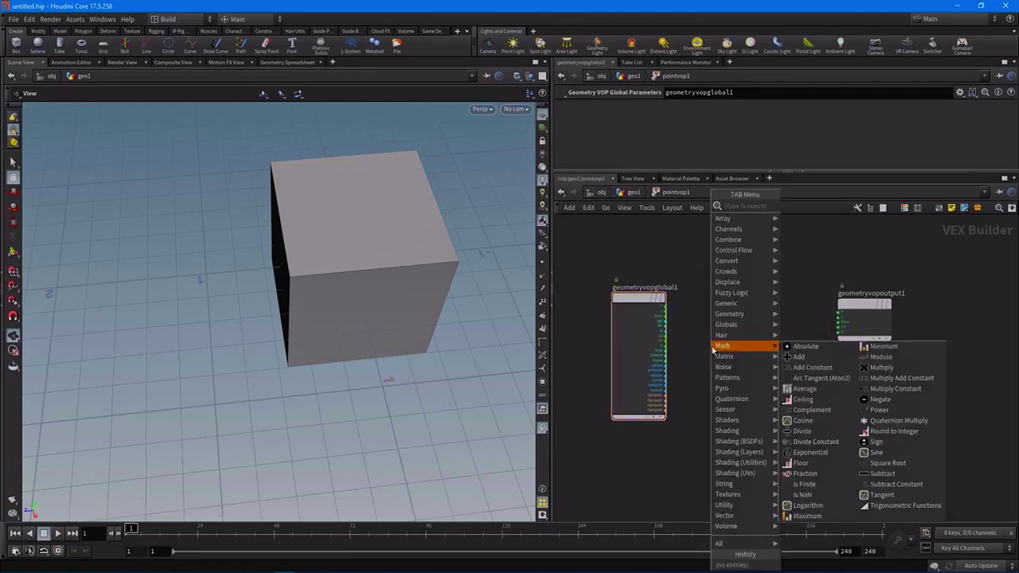
type("vecto")
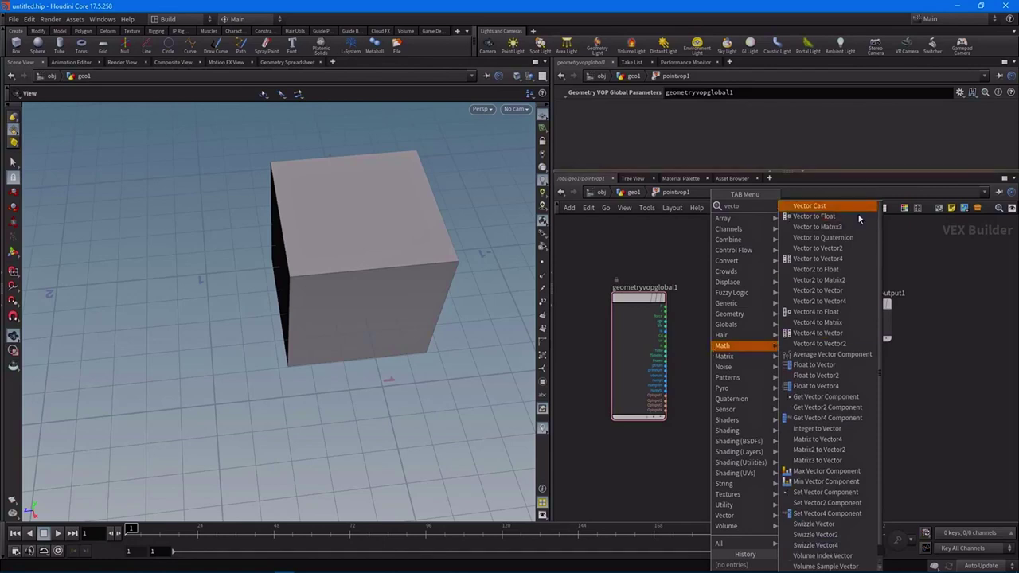
key("Down")
key("Escape")
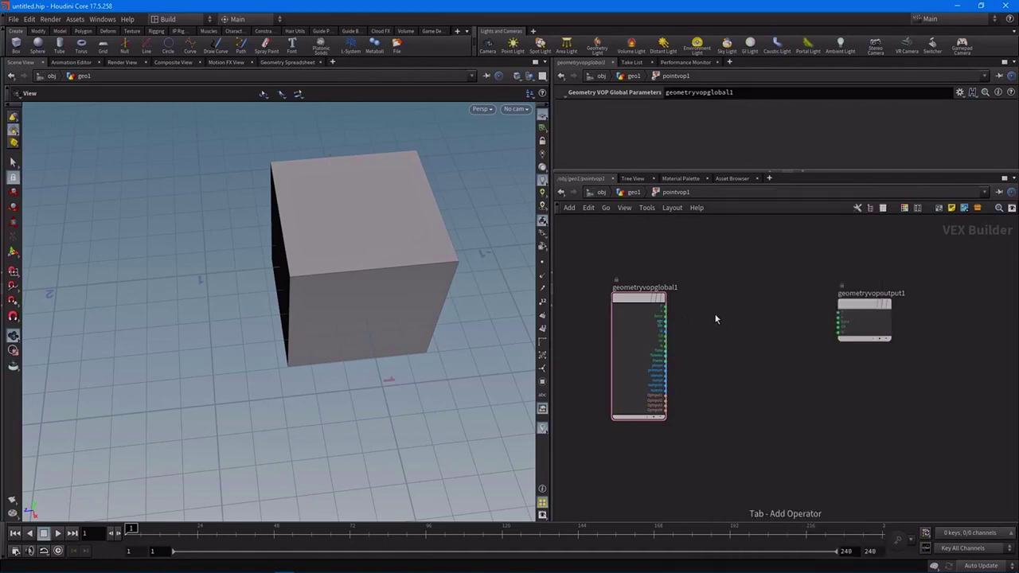
Add a Vector to Float node between geometryvopglobal1 and geometryvopoutput1, widen the network pane, and spread the nodes out
scroll(715, 319, "up", 2)
left_click(715, 319)
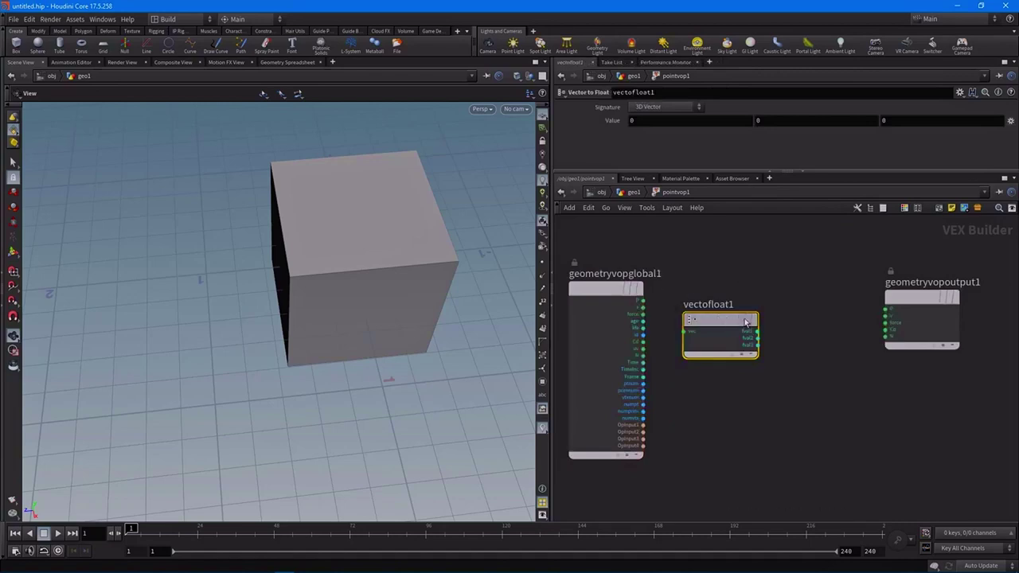
left_click_drag(715, 319, 743, 319)
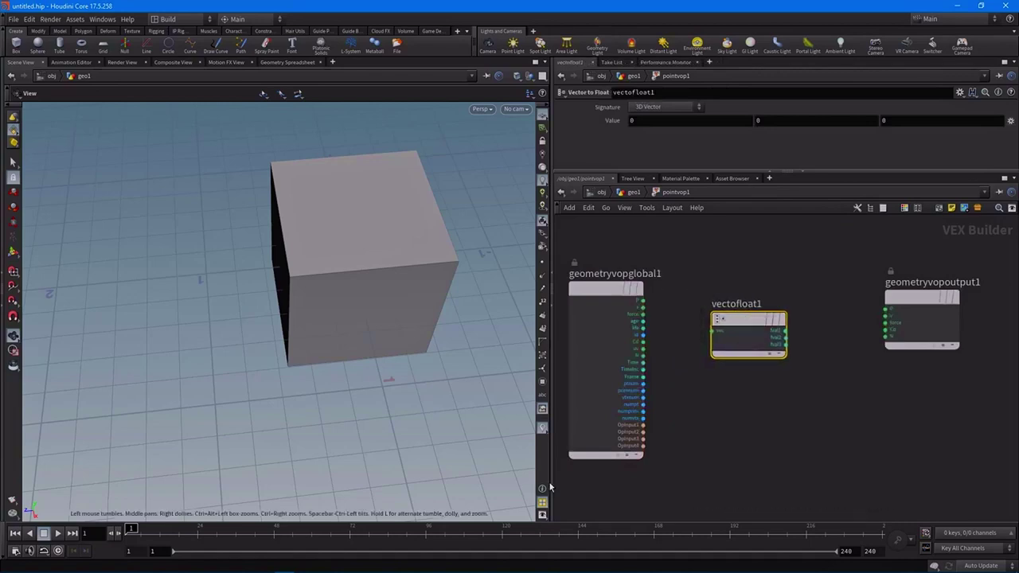
left_click_drag(549, 476, 465, 476)
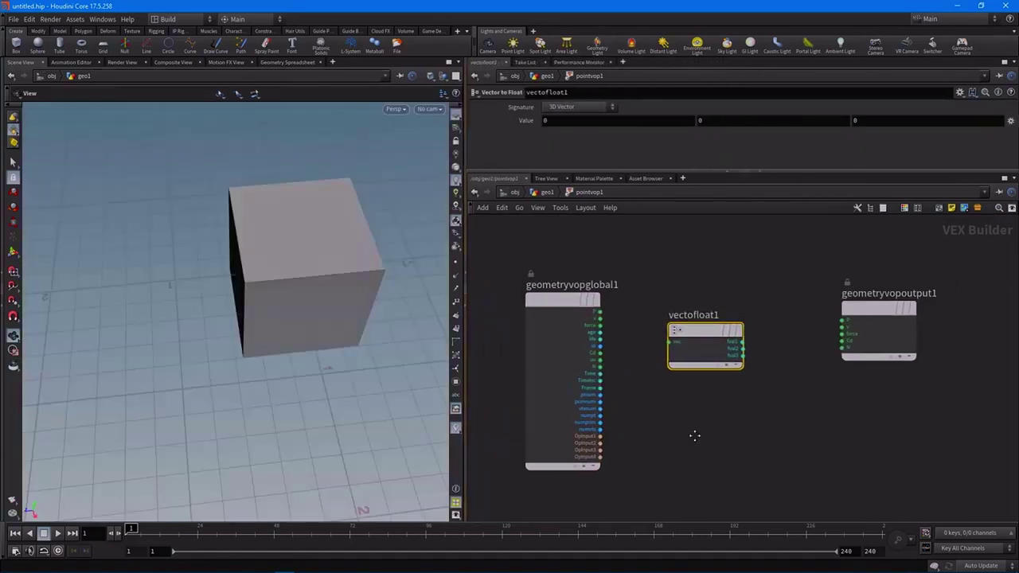
left_click_drag(539, 300, 532, 297)
left_click_drag(701, 336, 698, 315)
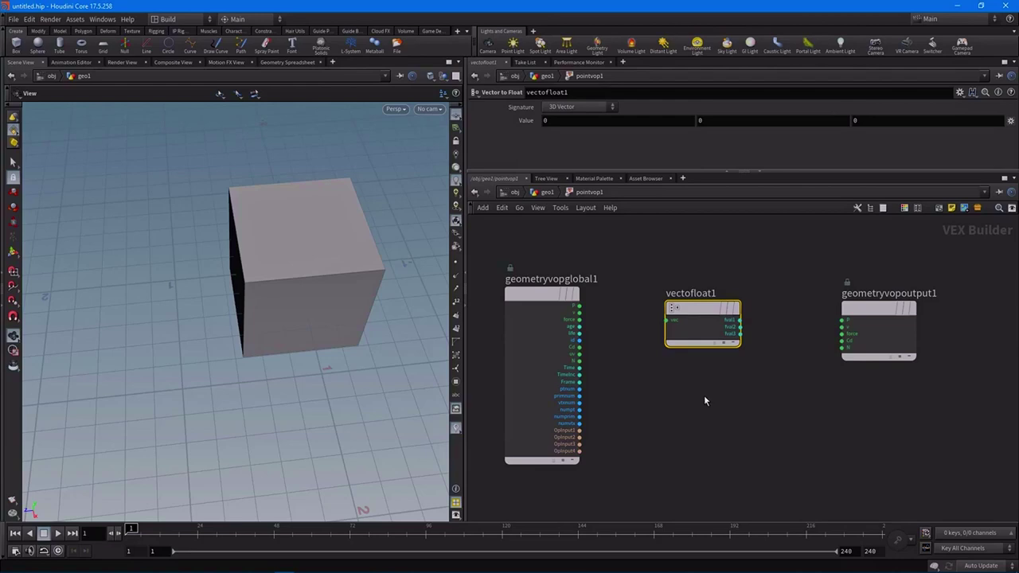
left_click_drag(876, 335, 897, 320)
Wire geometryvopglobal1's P output into the vec input of vectofloat1 and move vectofloat1 closer to it
scroll(539, 313, "up", 5)
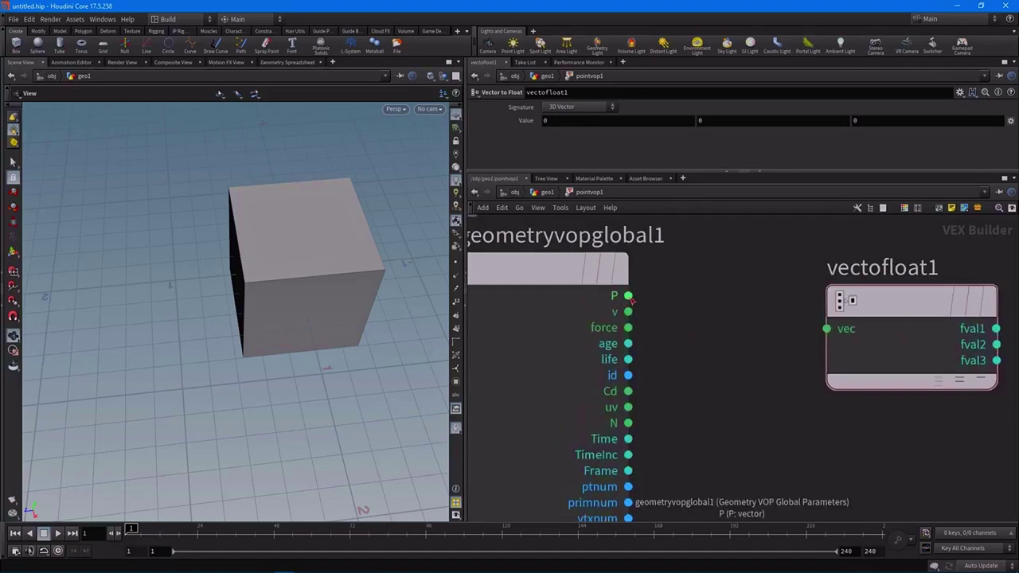
left_click(628, 295)
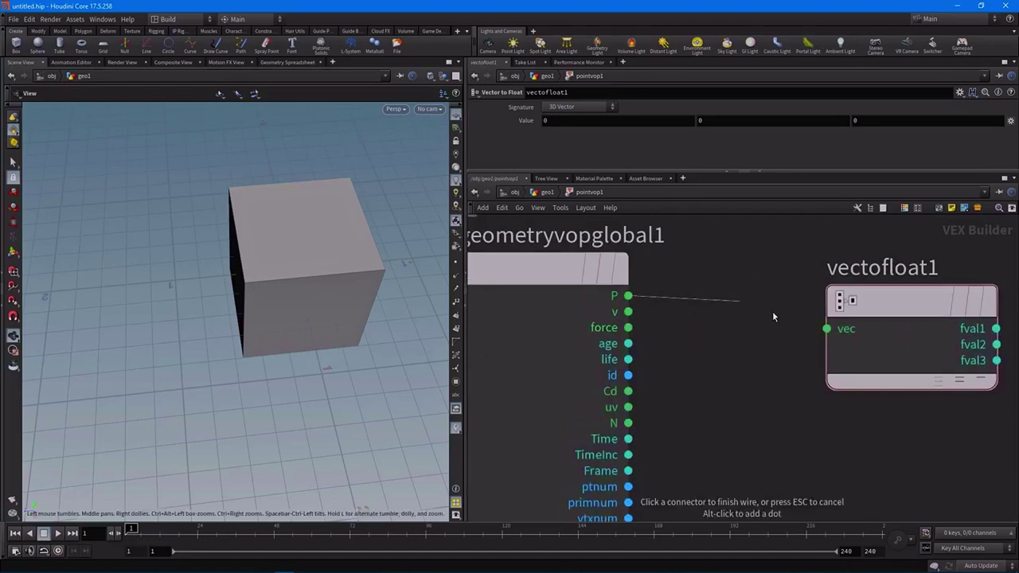
left_click(827, 328)
middle_click_drag(773, 384, 580, 395)
scroll(671, 387, "down", 1)
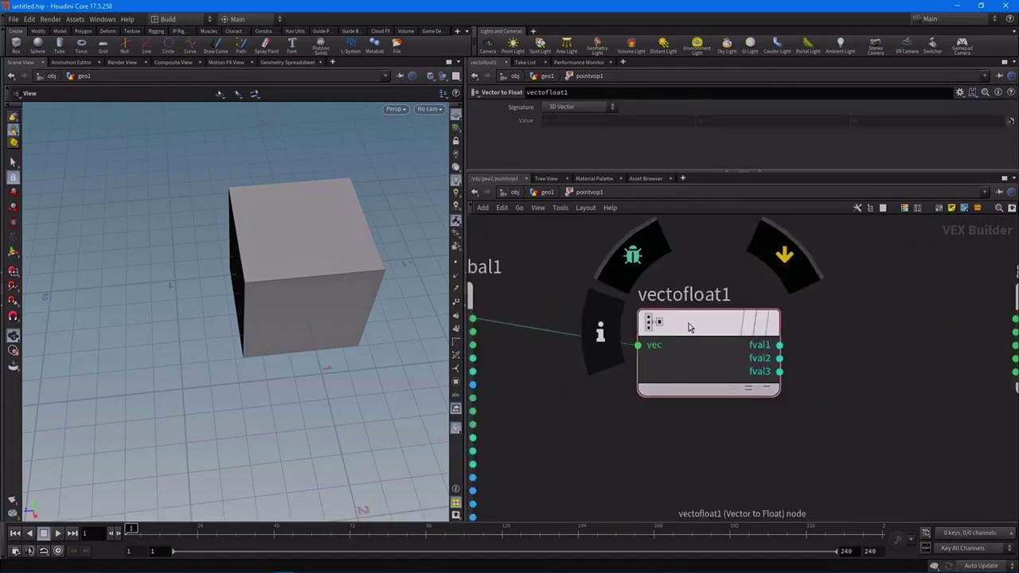
left_click_drag(689, 324, 603, 323)
middle_click_drag(750, 440, 760, 370)
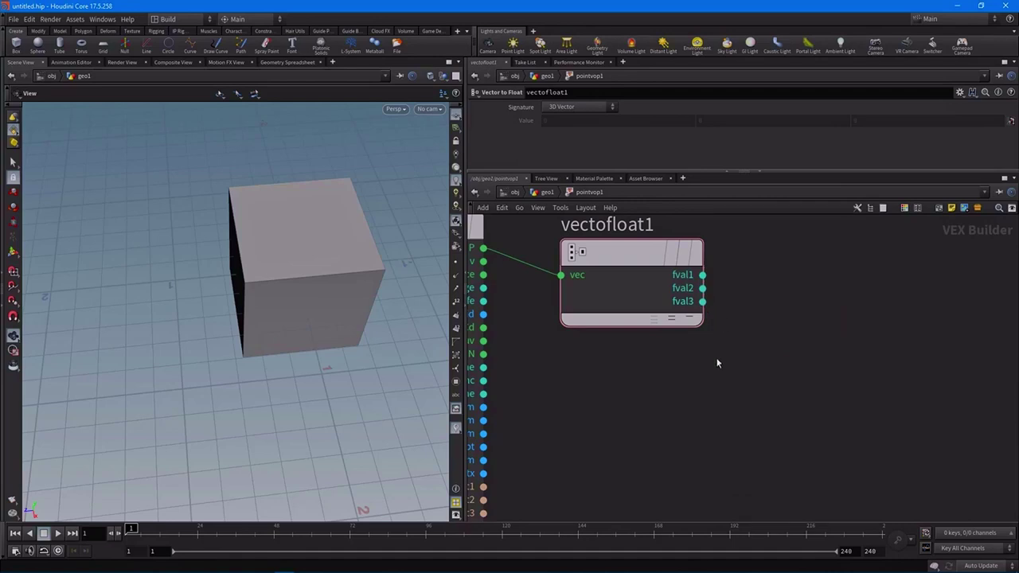
Examine the point position components in the Geometry Spreadsheet and return to the 3D scene view
left_click(285, 62)
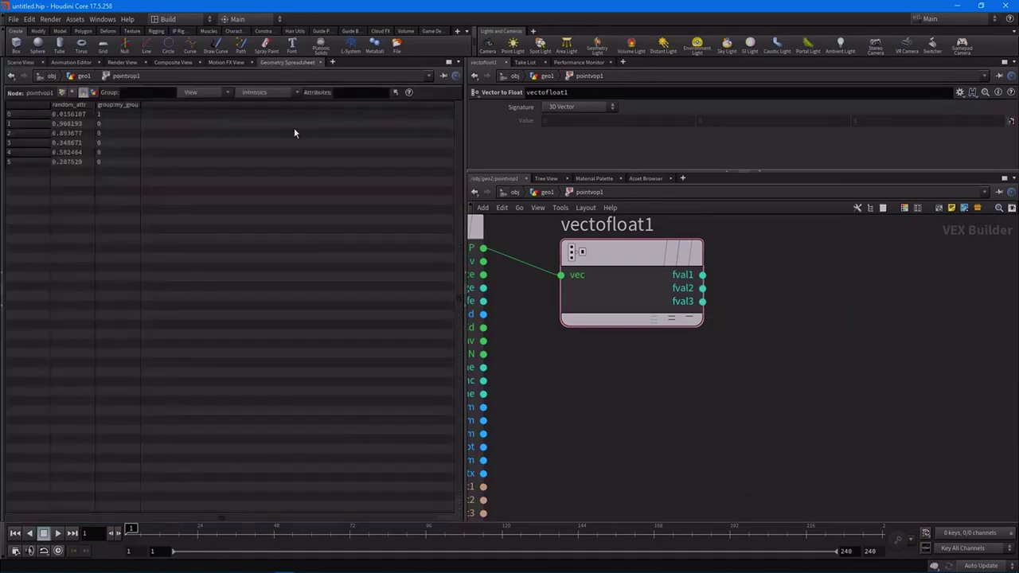
left_click(61, 94)
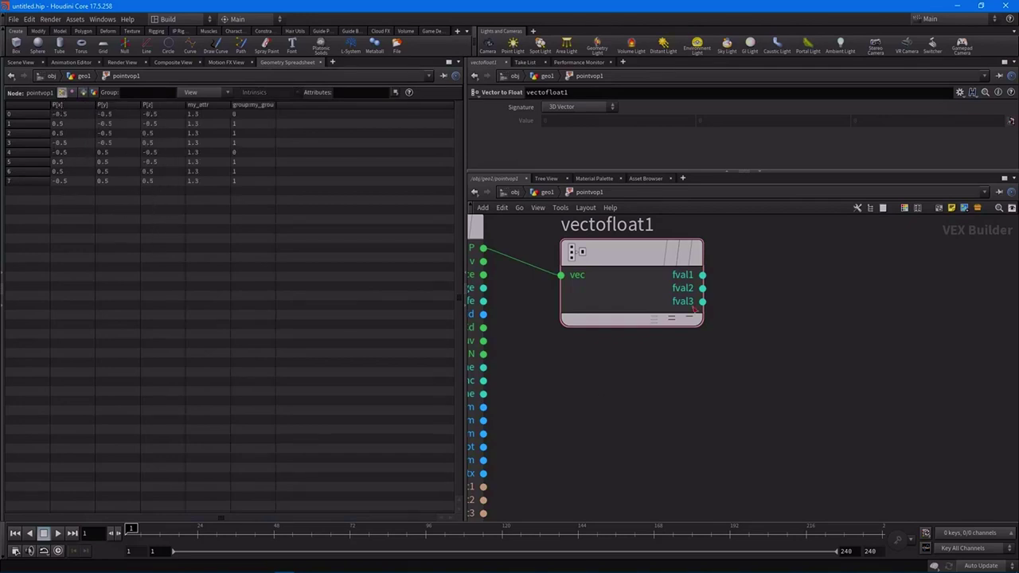
left_click(18, 62)
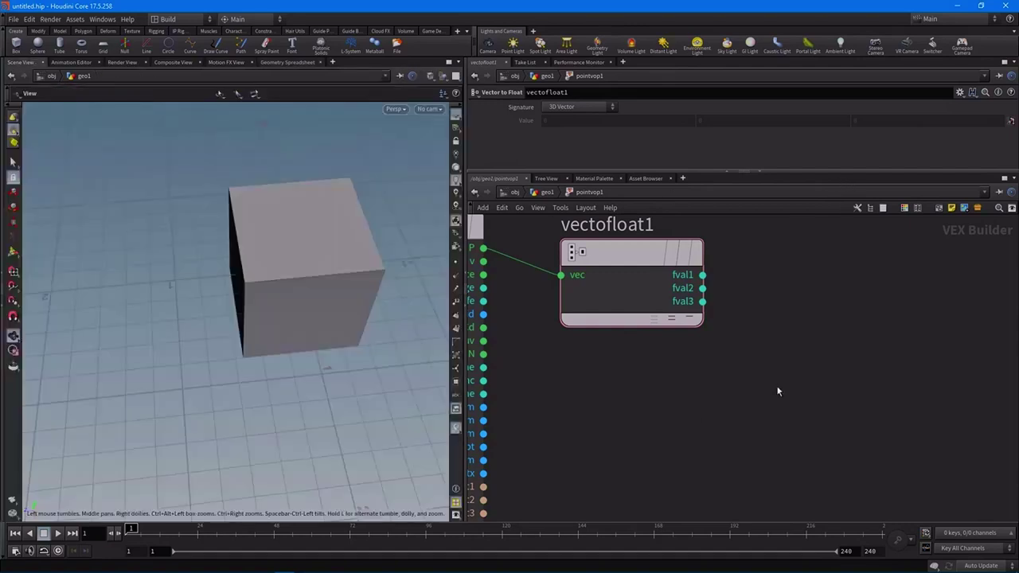
Add a Constant node below vectofloat1 and set its float default to 1
key("h")
key("Tab")
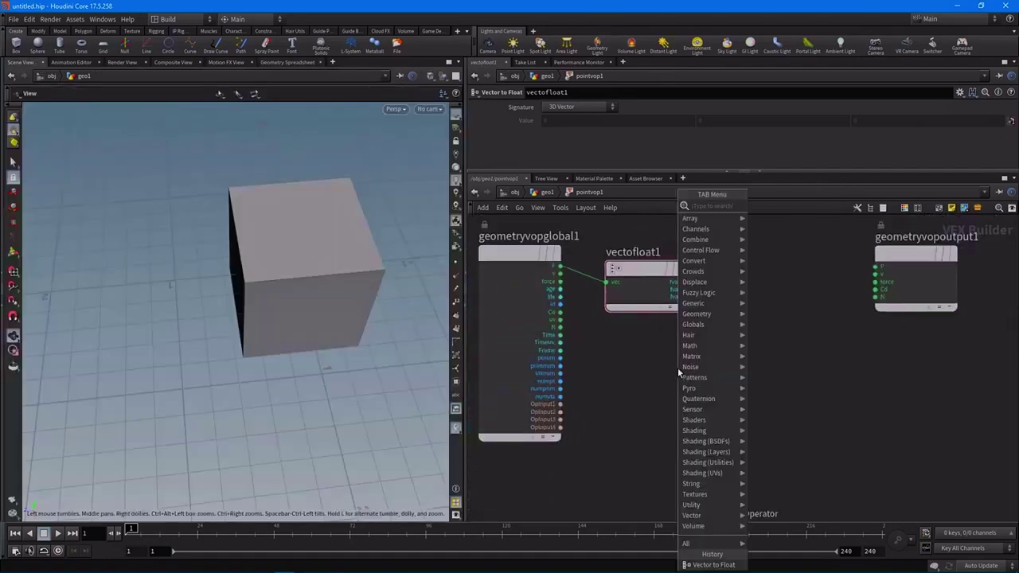
type("con")
key("Return")
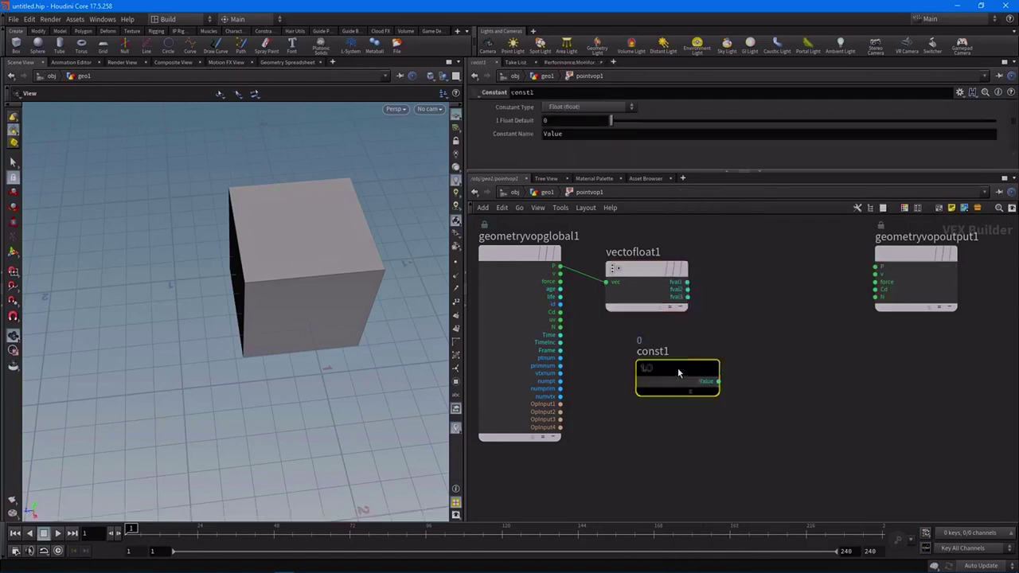
left_click(568, 121)
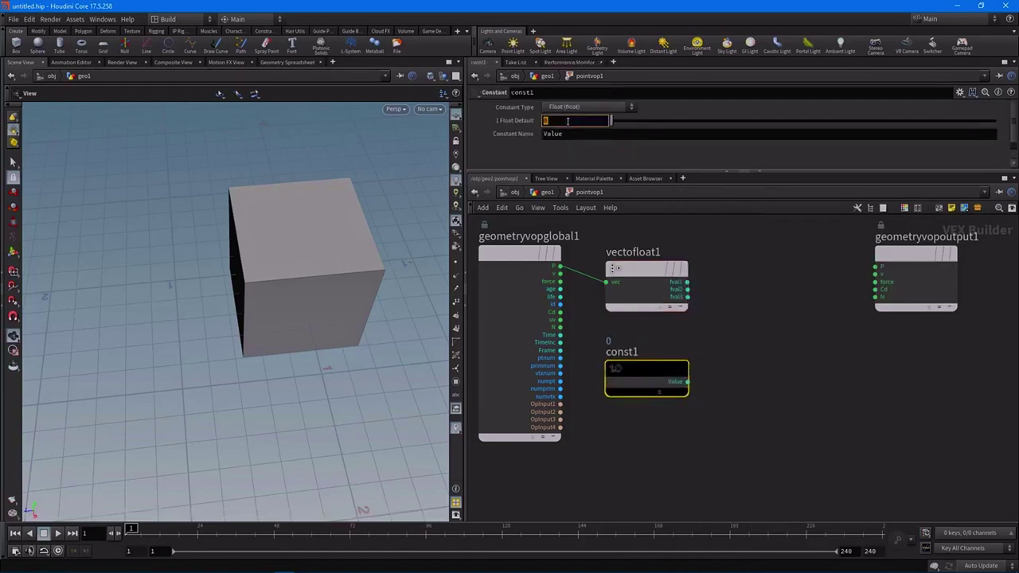
key("Return")
left_click(740, 347)
middle_click_drag(742, 308, 721, 311)
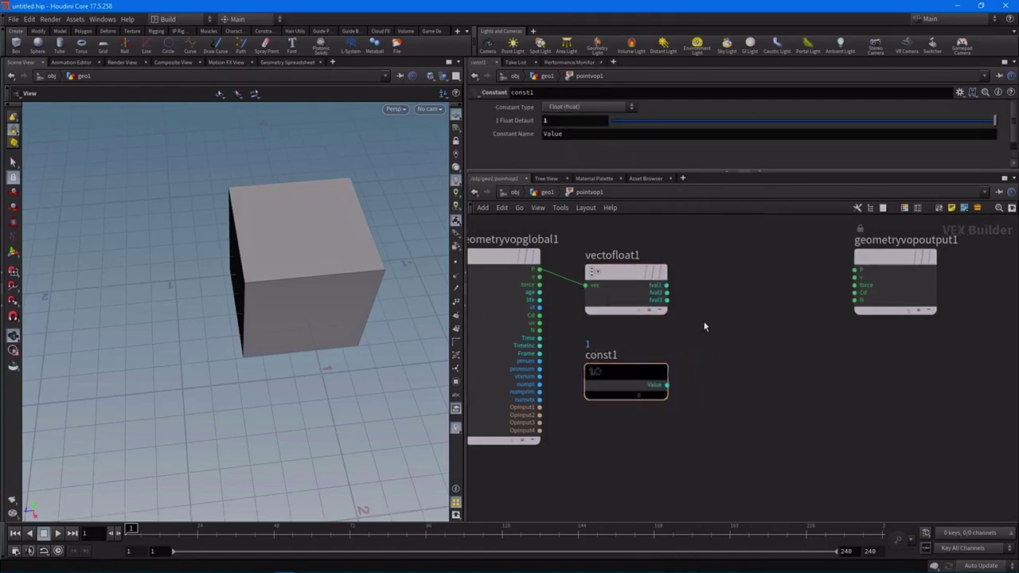
Place an Add node to the right of vectofloat1 and const1
key("Tab")
type("add")
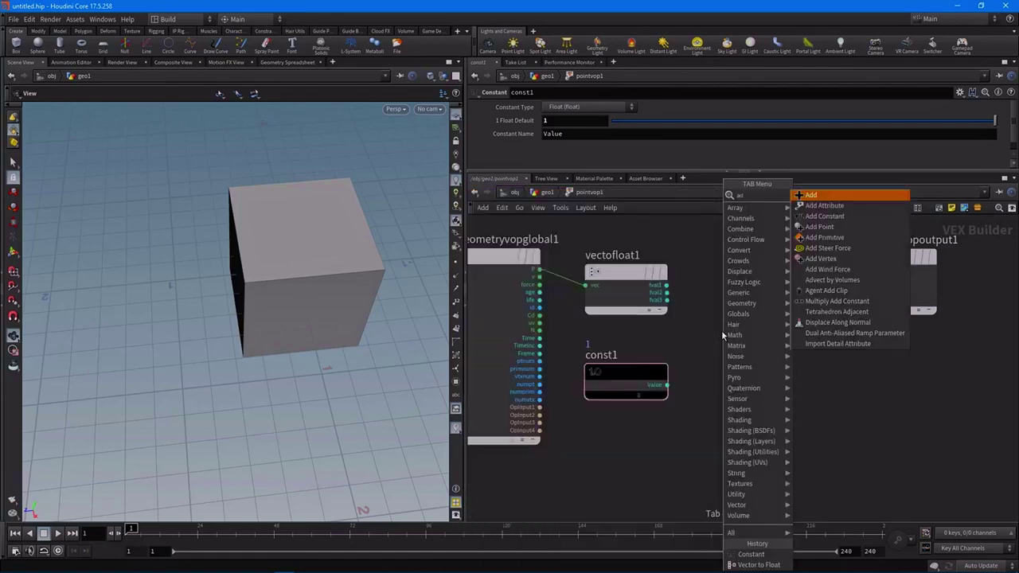
key("Return")
left_click(732, 340)
Wire vectofloat1's fval3 into add1's input1 and const1's Value into add1's input2
scroll(680, 304, "up", 4)
left_click_drag(653, 293, 699, 392)
left_click_drag(773, 364, 804, 354)
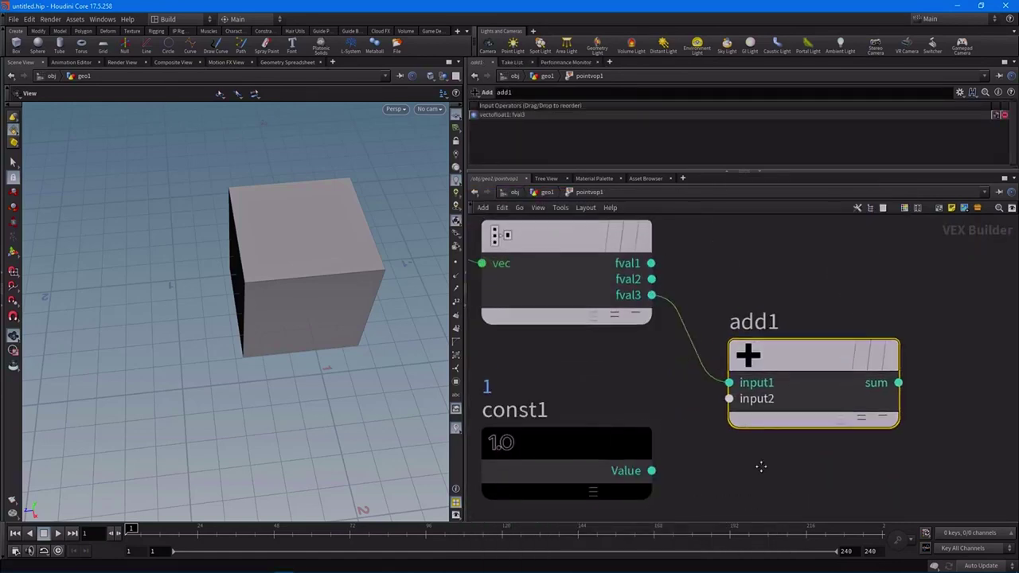
middle_click_drag(776, 491, 734, 418)
left_click_drag(611, 396, 689, 324)
middle_click_drag(919, 406, 801, 415)
scroll(800, 416, "down", 3)
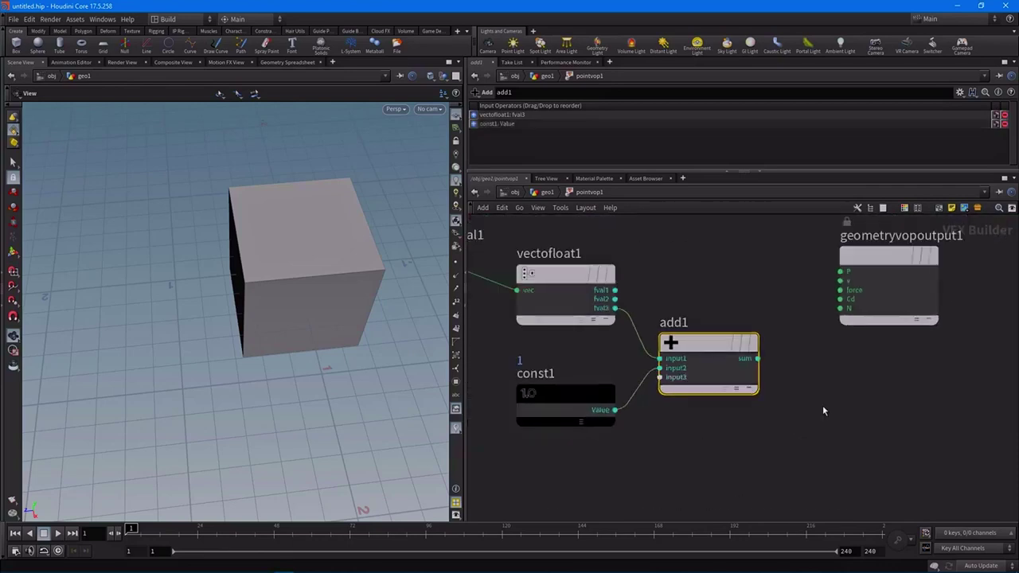
Move geometryvopoutput1 farther from add1 and nudge vectofloat1 up to make room for another node
middle_click_drag(858, 281, 794, 311)
left_click_drag(864, 280, 994, 268)
middle_click_drag(671, 314, 822, 298)
left_click_drag(637, 298, 640, 278)
middle_click_drag(832, 310, 725, 312)
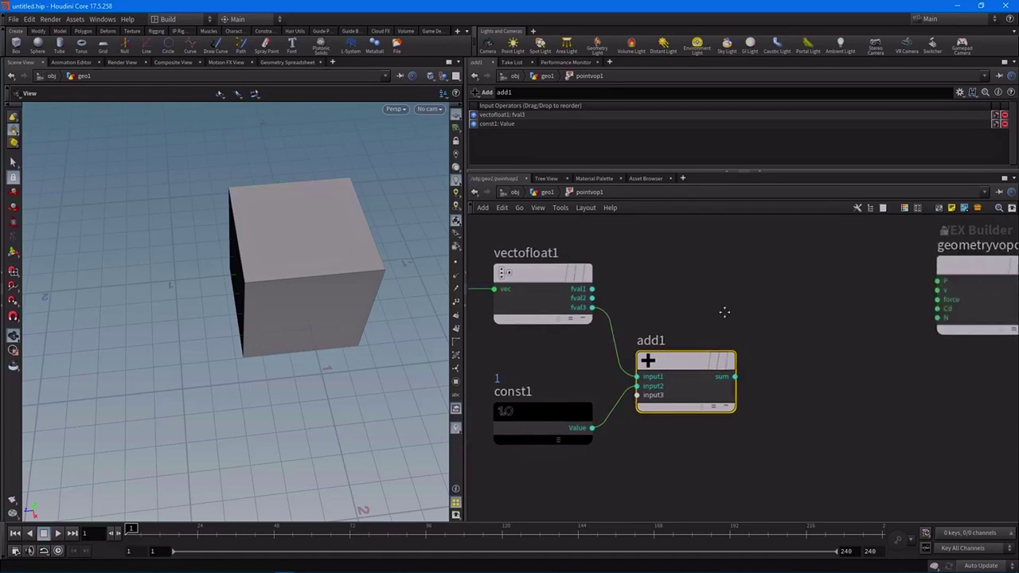
middle_click_drag(675, 289, 578, 294)
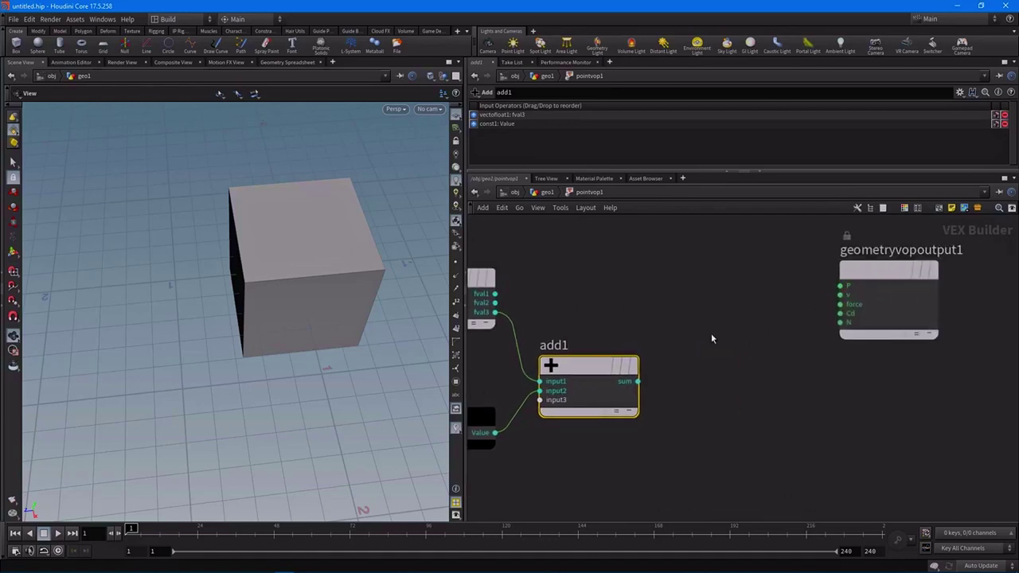
Add a Float to Vector node between add1 and geometryvopoutput1
key("Tab")
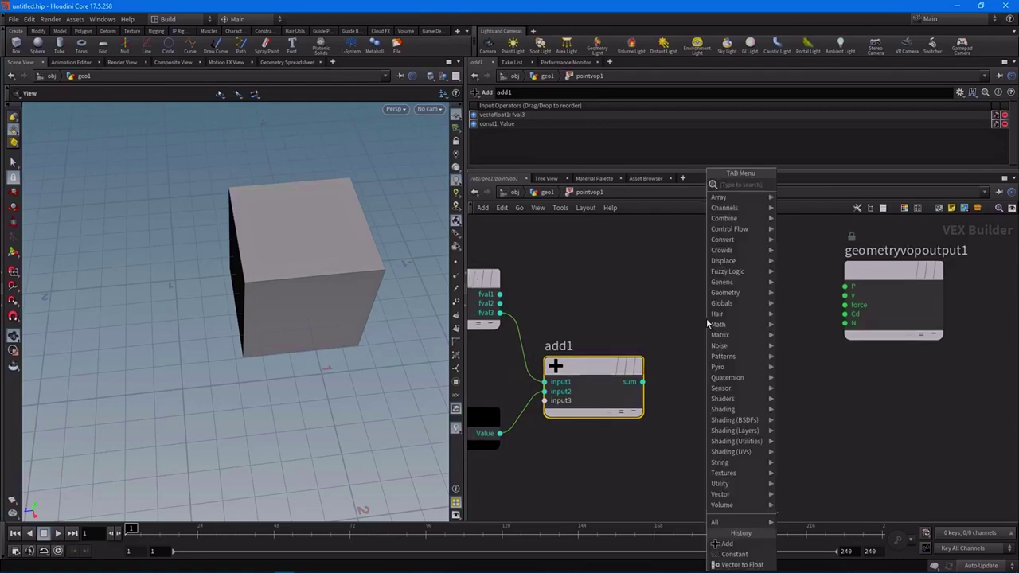
type("float")
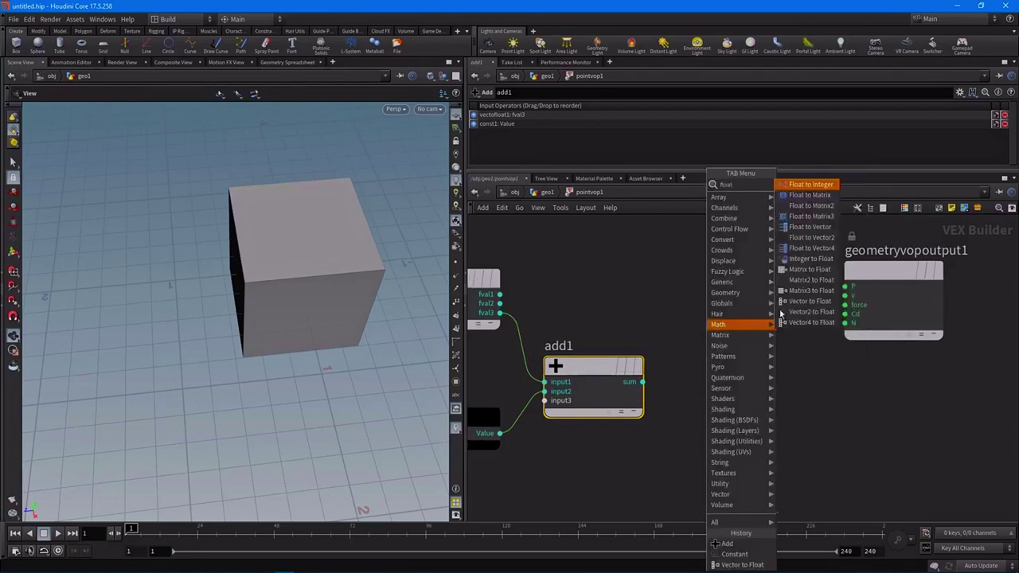
left_click(809, 227)
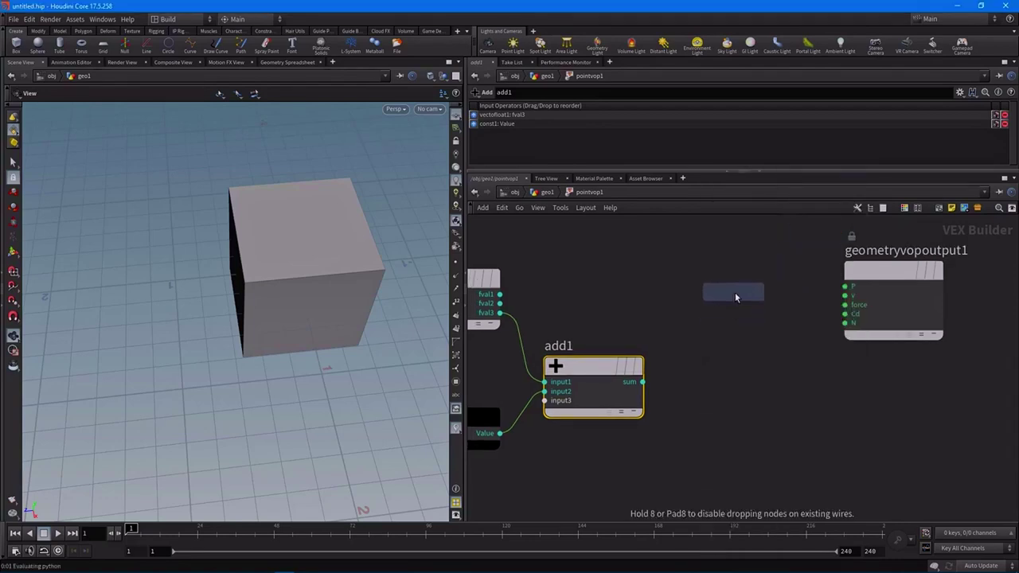
left_click(719, 301)
Wire vectofloat1's fval1 and fval2 into floattovec1's matching inputs, and add1's sum into its fval3 input
scroll(513, 323, "up", 3)
left_click_drag(497, 278, 765, 308)
left_click_drag(506, 290, 773, 320)
left_click_drag(713, 403, 773, 332)
middle_click_drag(948, 368, 760, 399)
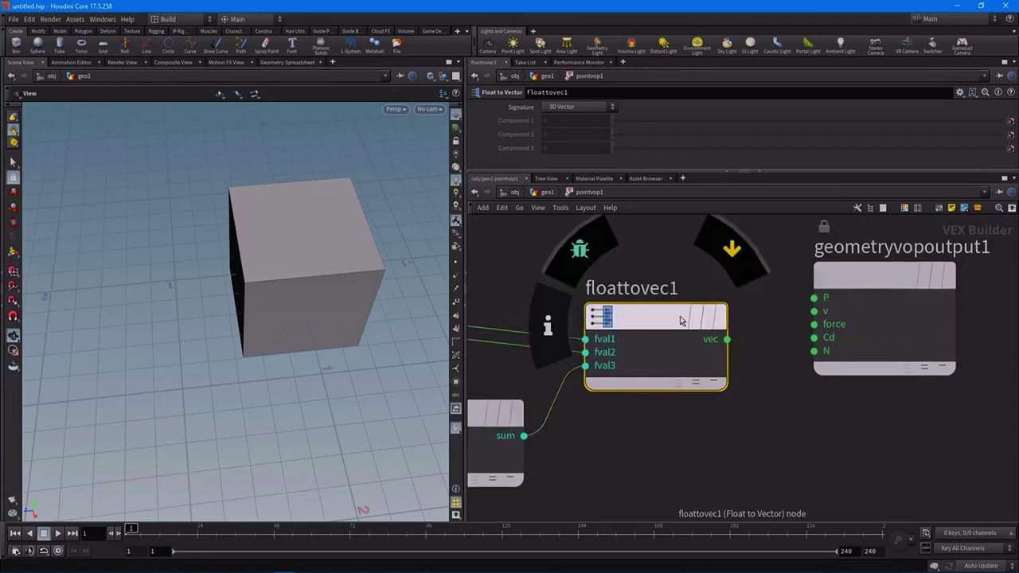
Move floattovec1 up and wire its vec output into the P input of geometryvopoutput1
left_click_drag(679, 317, 675, 287)
left_click_drag(734, 312, 813, 298)
left_click_drag(358, 289, 232, 280)
middle_click_drag(612, 450, 704, 403)
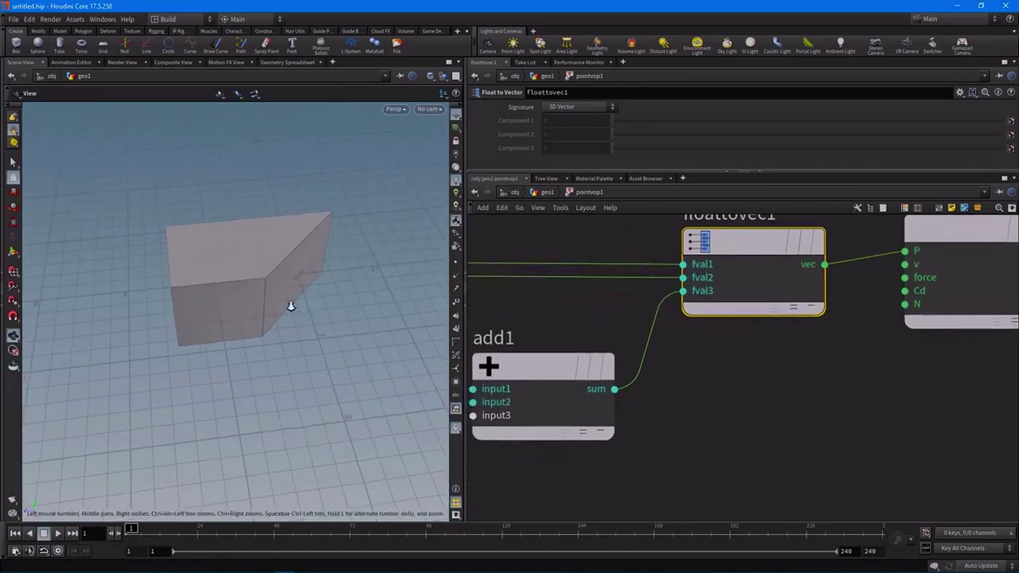
scroll(298, 304, "down", 1)
middle_click_drag(608, 420, 687, 385)
middle_click_drag(633, 431, 670, 420)
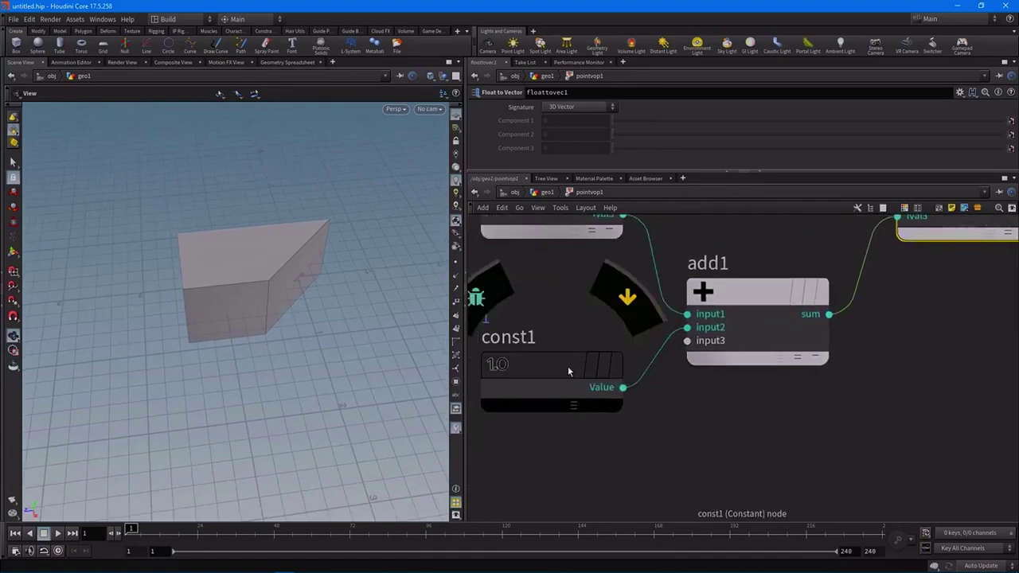
Set const1's float default to 0.65
left_click(567, 366)
left_click_drag(993, 127, 861, 120)
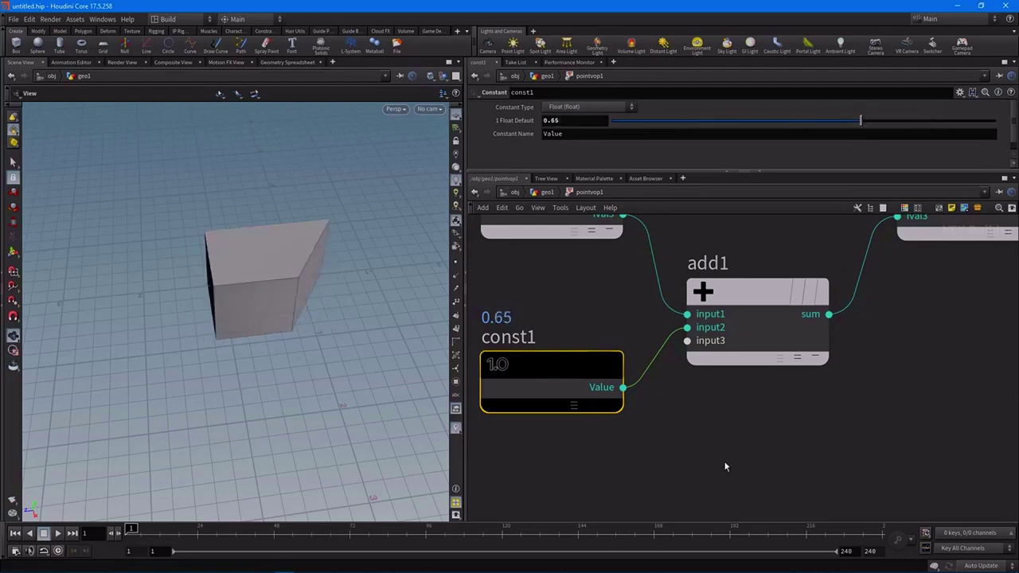
scroll(702, 418, "down", 3)
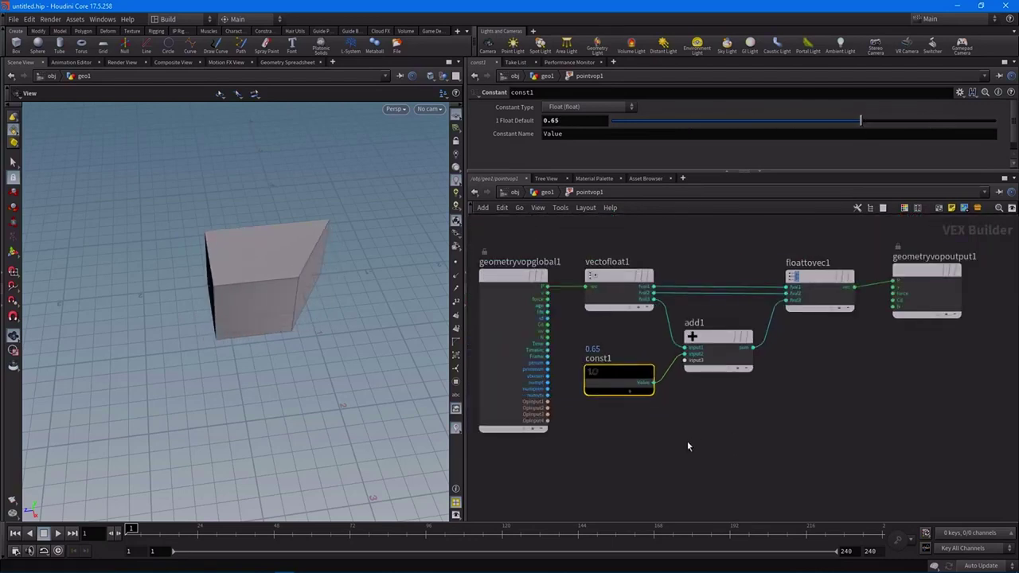
Go back up to the geo1 network, move pointvop1 aside from grouppromote1, and display grouppromote1
left_click(693, 441)
left_click_drag(931, 281, 935, 287)
scroll(865, 397, "down", 2)
left_click_drag(518, 272, 979, 472)
left_click(870, 451)
key("u")
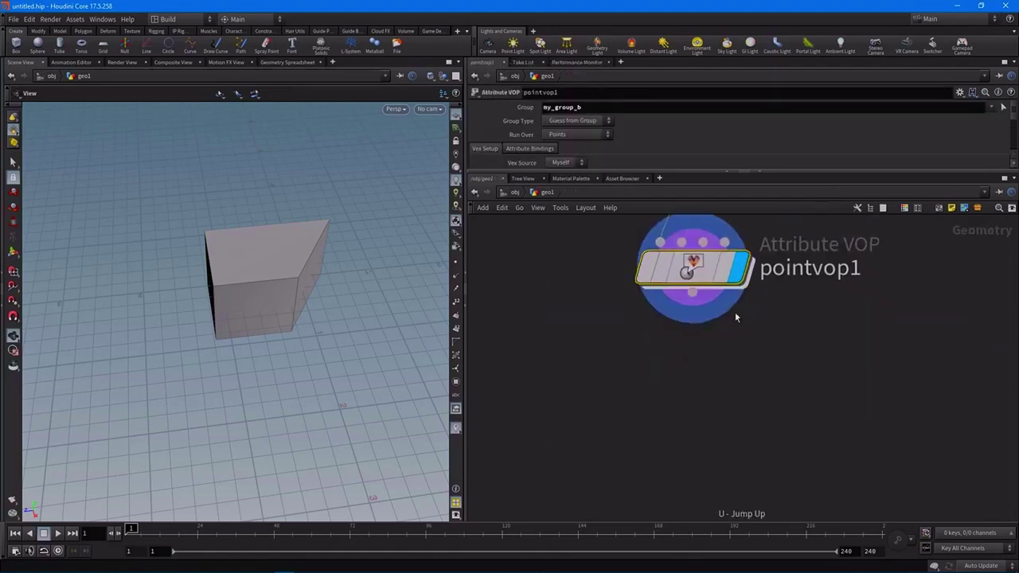
left_click_drag(610, 363, 782, 350)
left_click(680, 278)
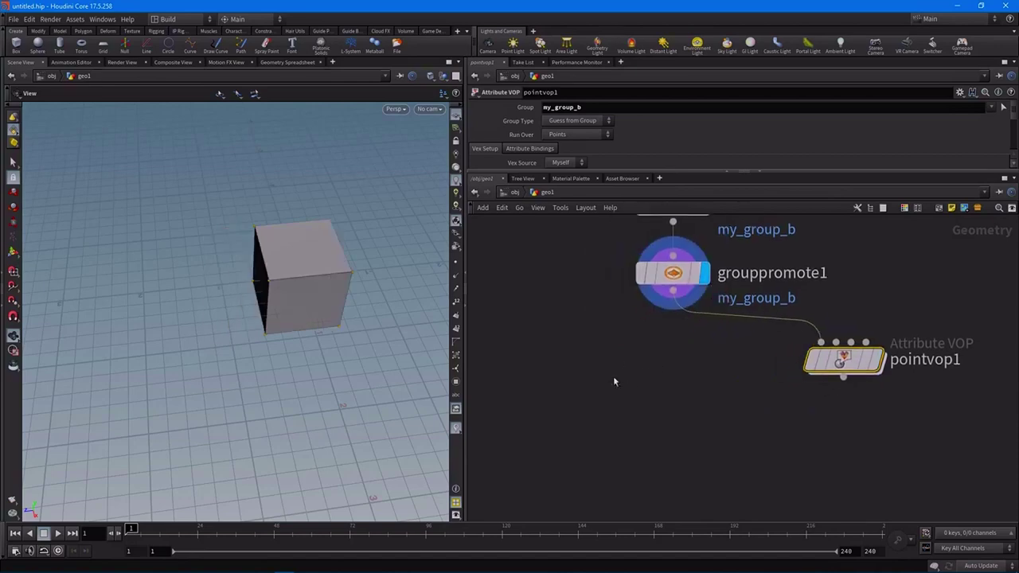
Add an Attribute Wrangle node below grouppromote1, wire grouppromote1's output into its first input, and display it
key("Tab")
type("attr")
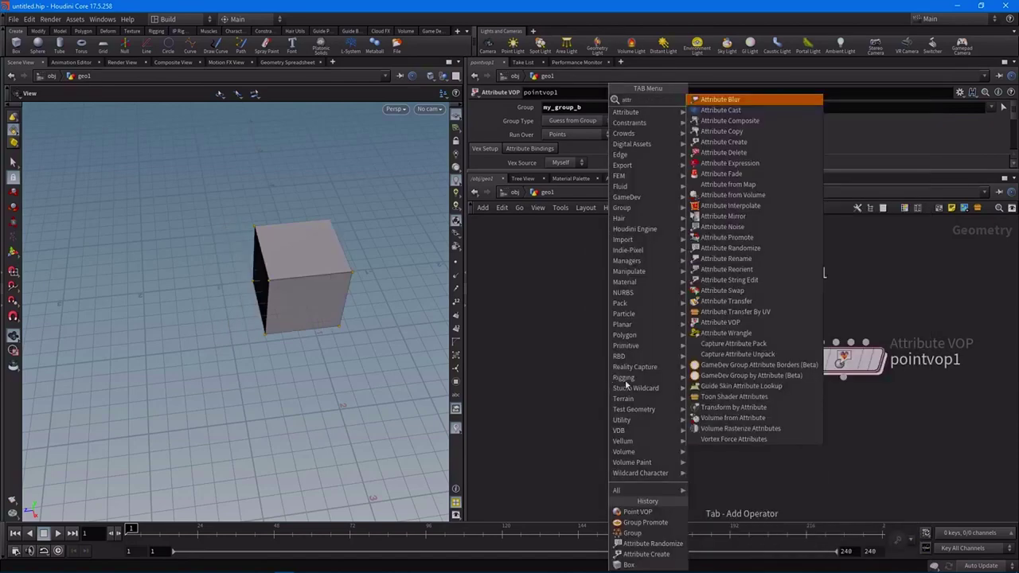
left_click(729, 333)
left_click(617, 383)
scroll(637, 308, "up", 1)
left_click_drag(679, 287, 570, 391)
mouse_move(568, 389)
left_click(612, 343)
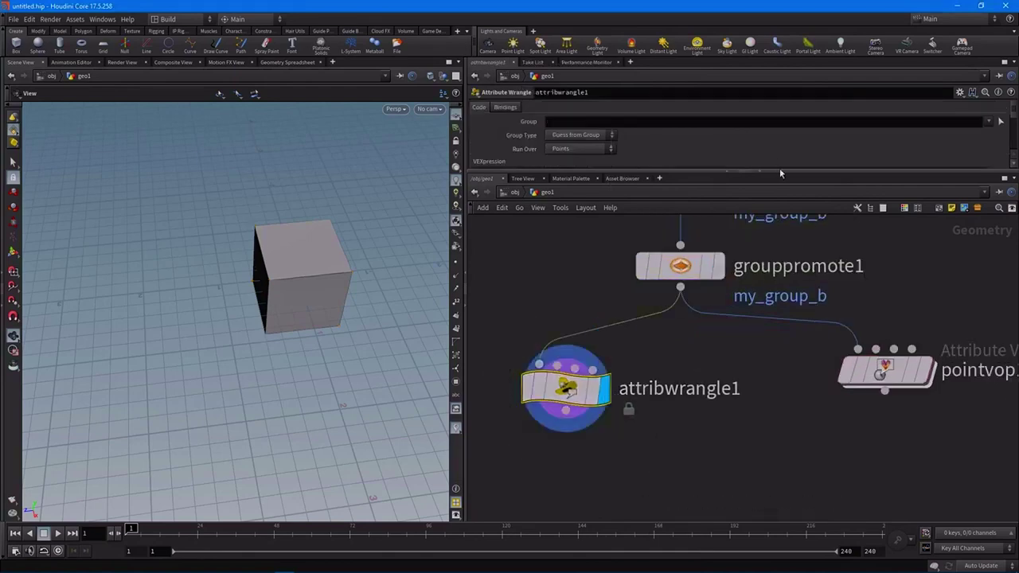
Give attribwrangle1 the VEXpression @P.z += 1; so it offsets the points along Z
left_click_drag(780, 171, 780, 287)
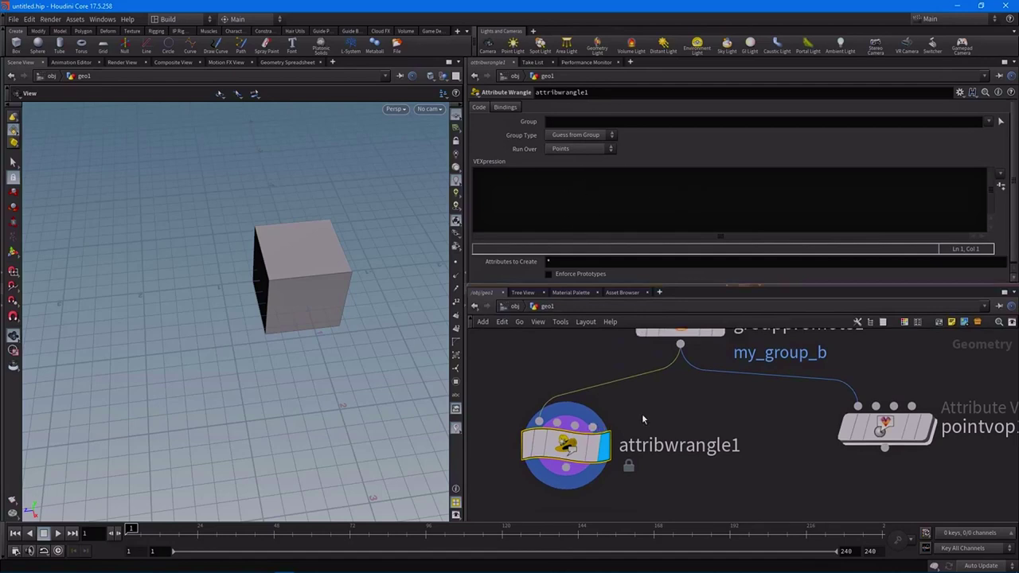
middle_click_drag(642, 413, 734, 403)
left_click_drag(660, 439, 633, 420)
mouse_move(634, 422)
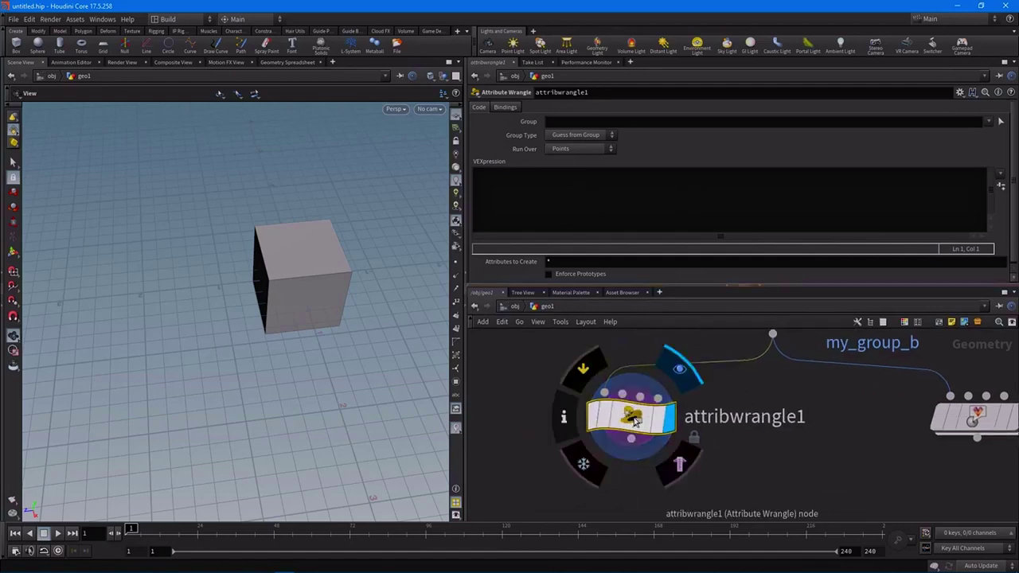
left_click(597, 193)
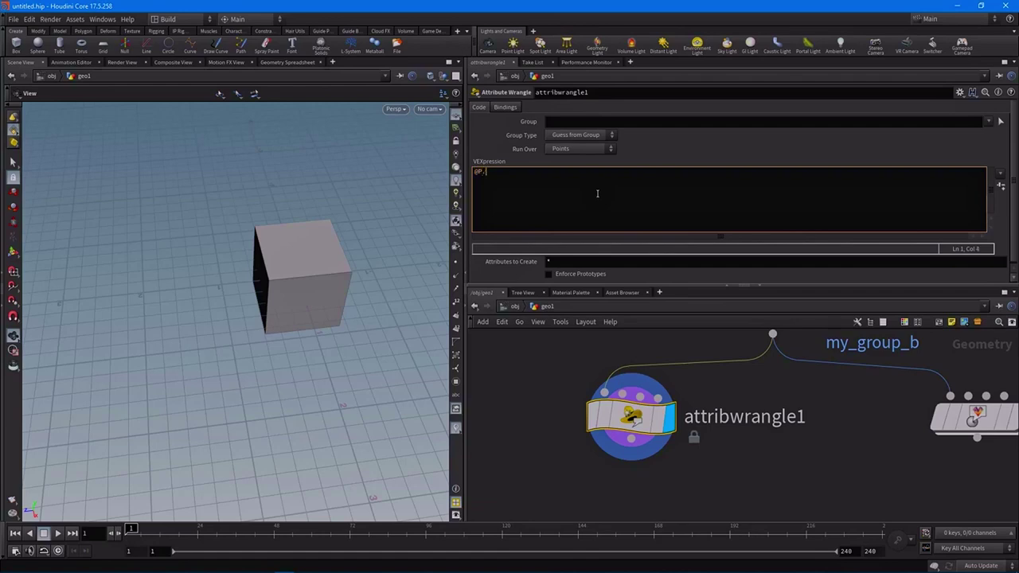
type("1;")
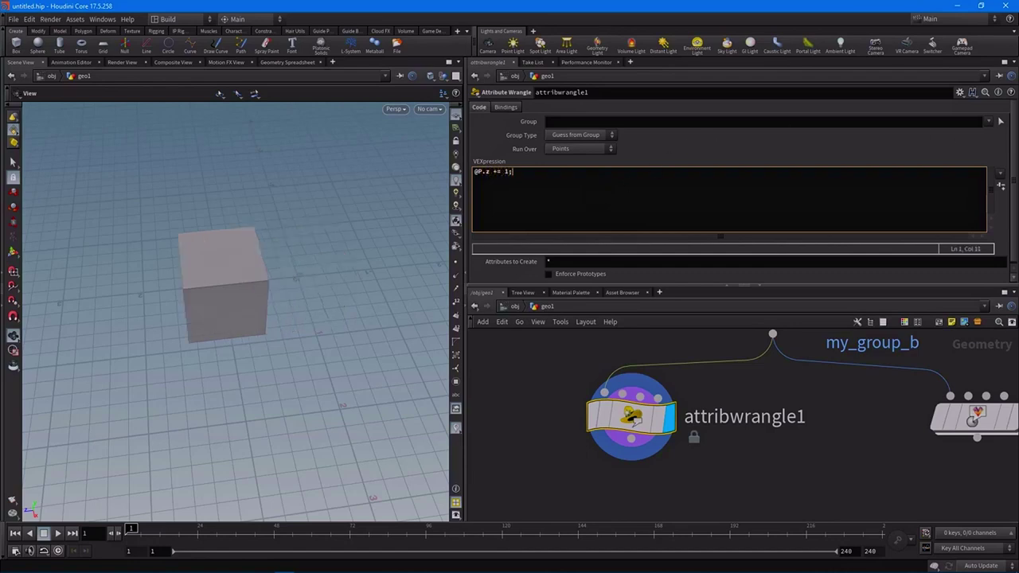
Limit attribwrangle1 to the group my_group_b and look at the deformed box from a closer angle
left_click(1000, 122)
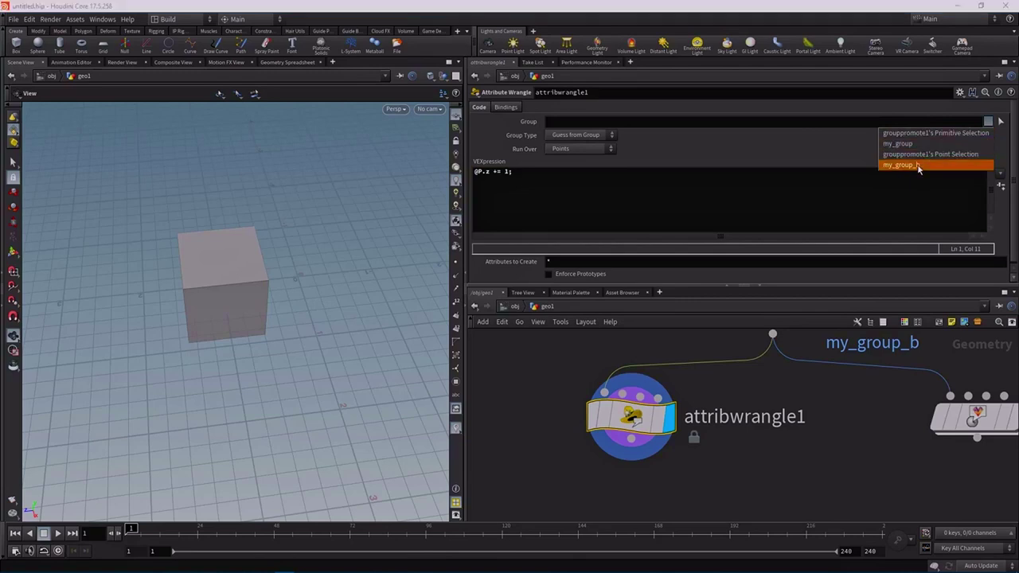
left_click(896, 165)
left_click_drag(392, 276, 303, 292)
scroll(302, 291, "up", 3)
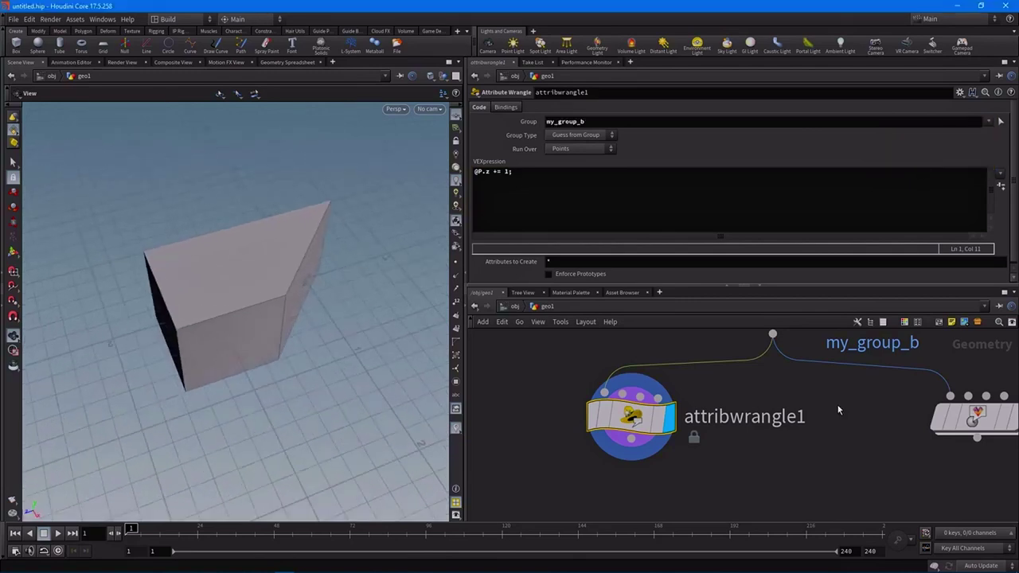
Look inside pointvop1 at the four nodes that the wrangle expression stands in for
scroll(840, 407, "down", 3)
double_click(898, 413)
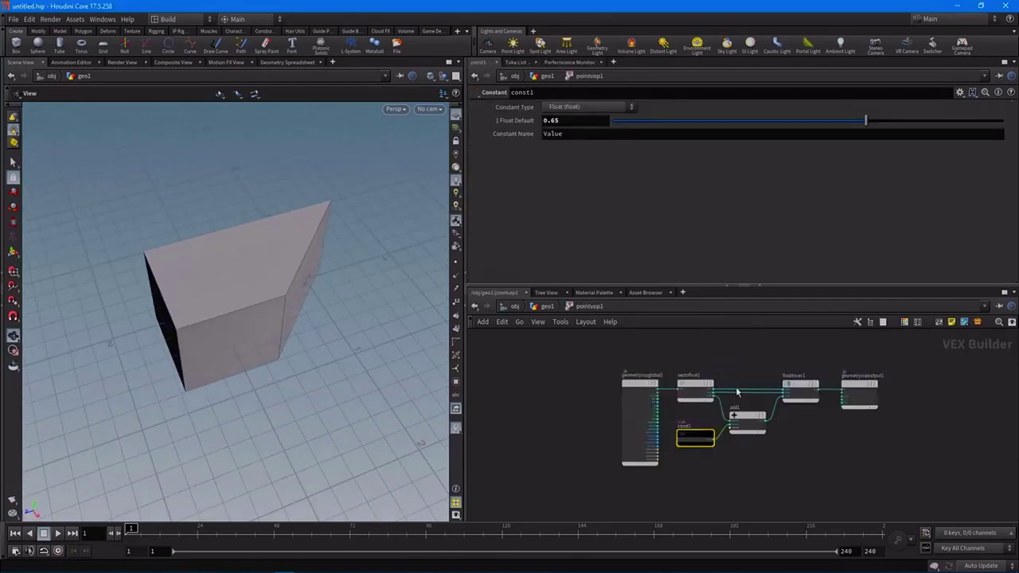
left_click_drag(681, 371, 809, 493)
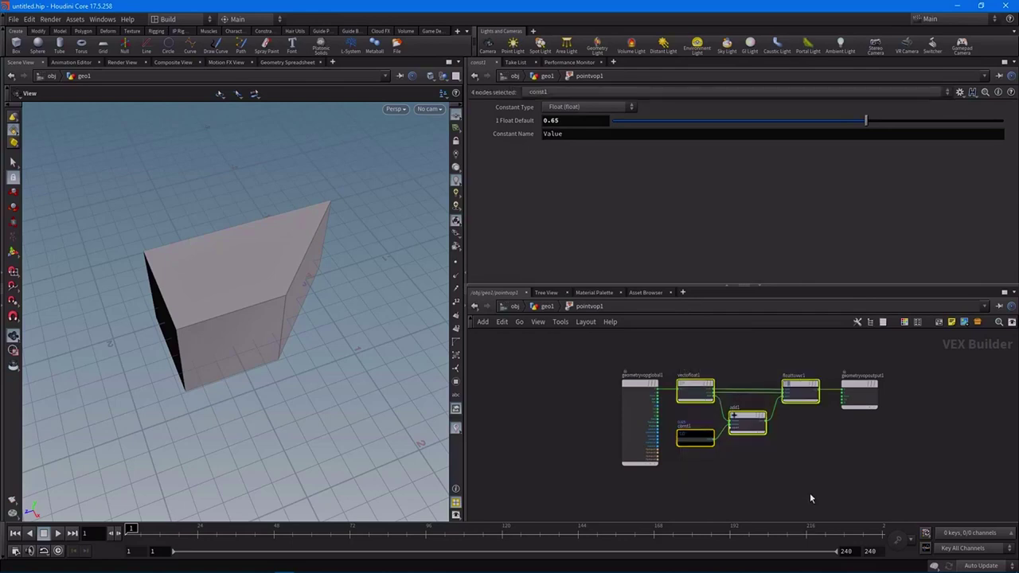
Back in geo1, replace the value 1 in attribwrangle1's expression with chf("offset") and generate the Offset parameter, trying out its values
left_click(547, 306)
left_click(657, 412)
left_click(552, 168)
key("Left")
key("BackSpace")
type("chf()")
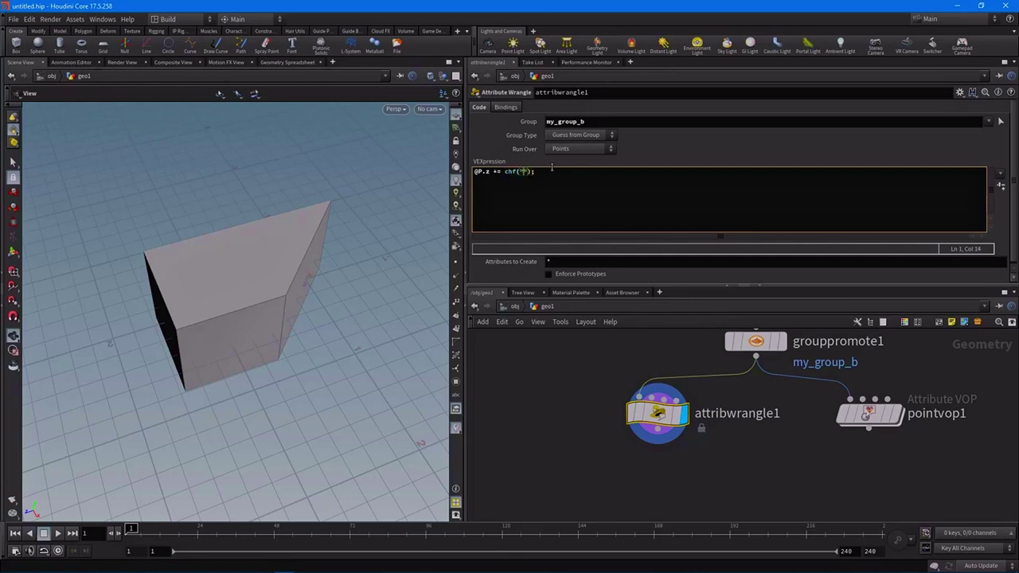
type("\"offset")
left_click(1002, 188)
mouse_move(615, 280)
left_mouse_down()
mouse_move(946, 284)
mouse_move(621, 280)
mouse_move(939, 280)
mouse_move(637, 280)
mouse_move(844, 284)
mouse_move(609, 290)
left_mouse_up()
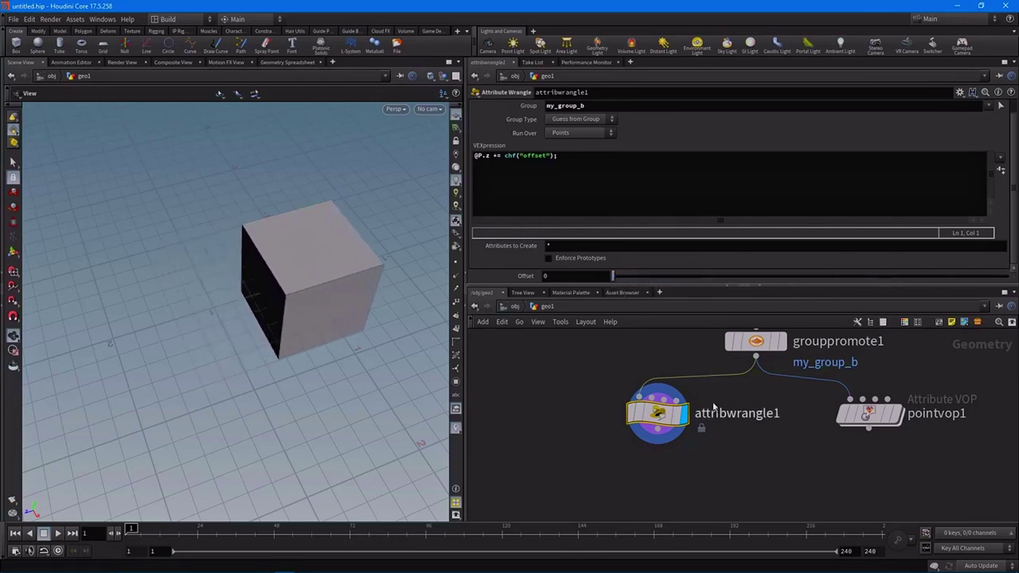
Compare attribwrangle1 with pointvop1 and review the whole node chain from the box down to both branches
middle_click_drag(733, 417, 685, 418)
left_click(846, 416)
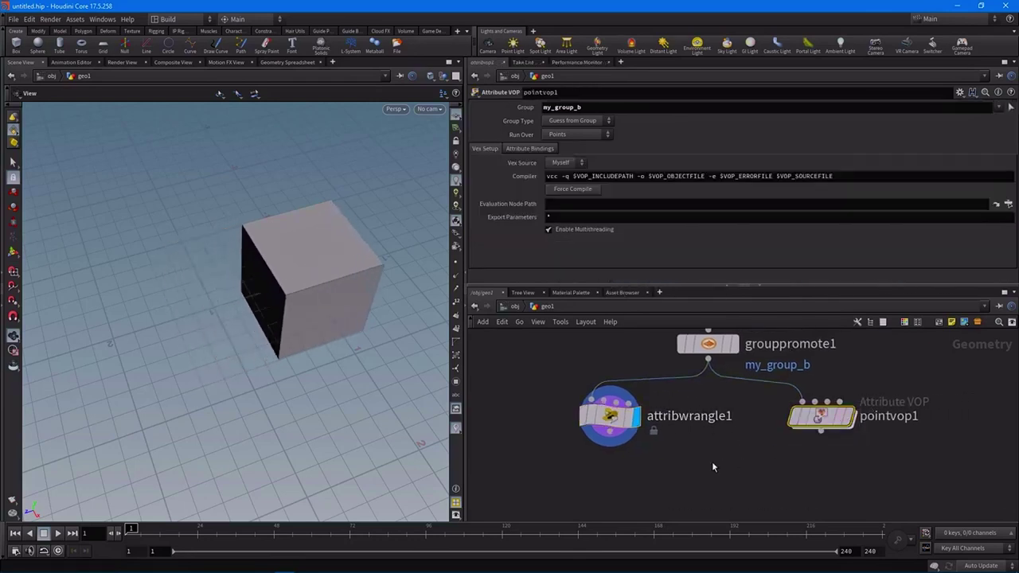
left_click(582, 434)
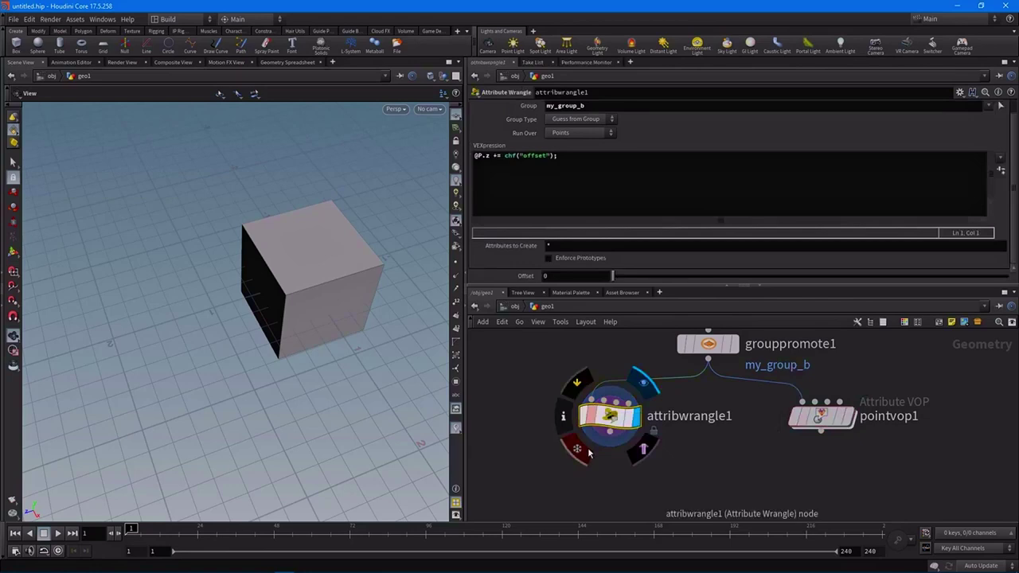
left_click_drag(318, 345, 179, 325)
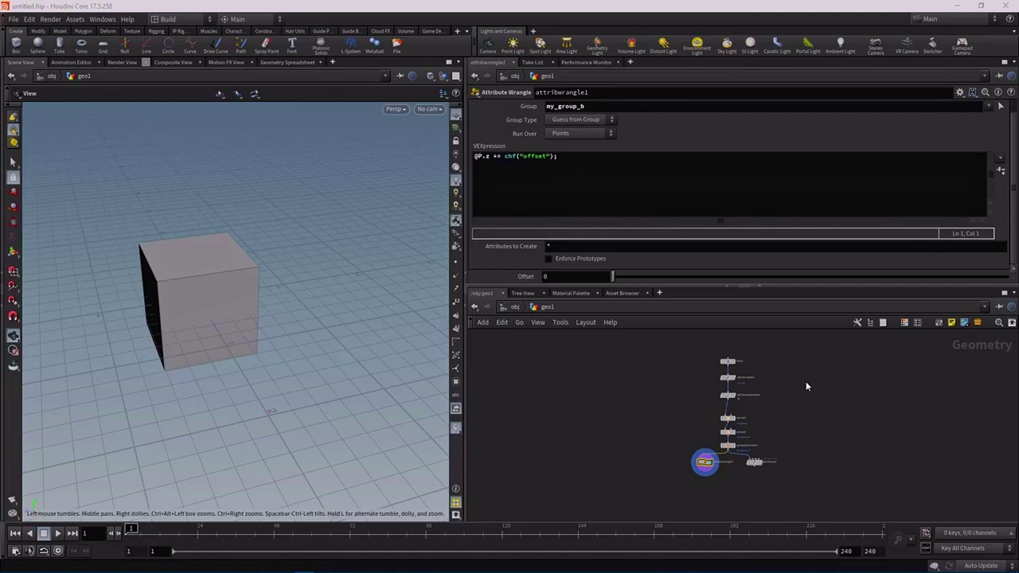
scroll(757, 389, "up", 3)
left_click_drag(653, 353, 773, 447)
middle_click_drag(790, 440, 791, 382)
left_click_drag(795, 378, 656, 518)
left_click(834, 414)
scroll(831, 405, "down", 3)
middle_click_drag(832, 411, 791, 441)
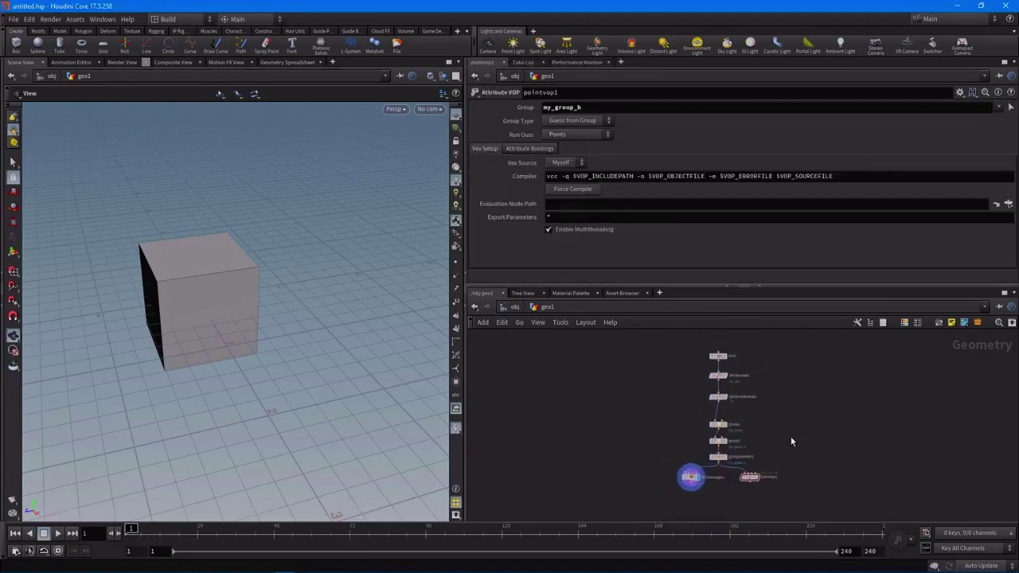
Go up to the object level and rename the geo1 object as box_generator
key("u")
left_click_drag(774, 288, 774, 231)
middle_click_drag(759, 414, 752, 391)
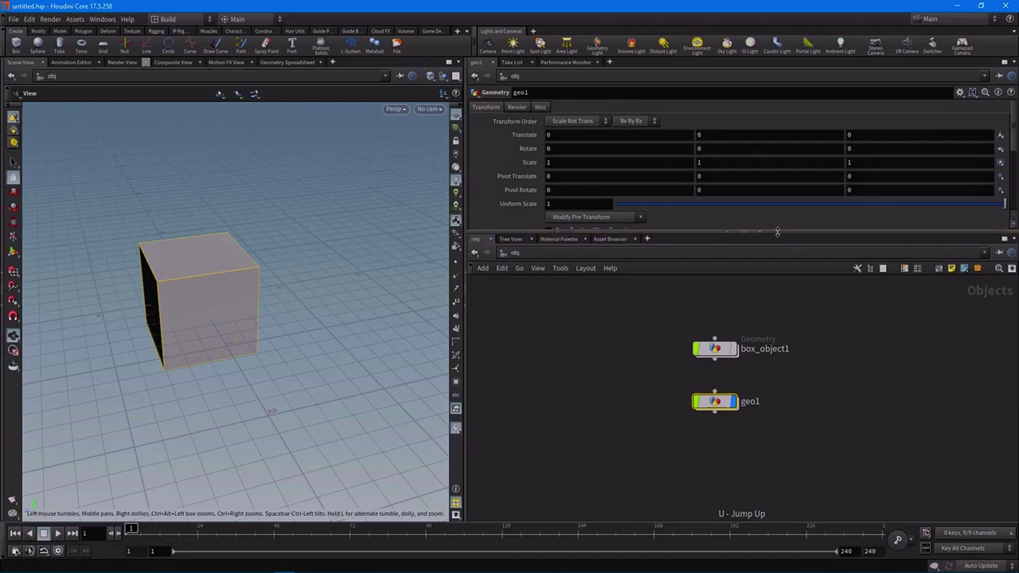
scroll(724, 379, "up", 3)
left_click_drag(188, 285, 209, 287)
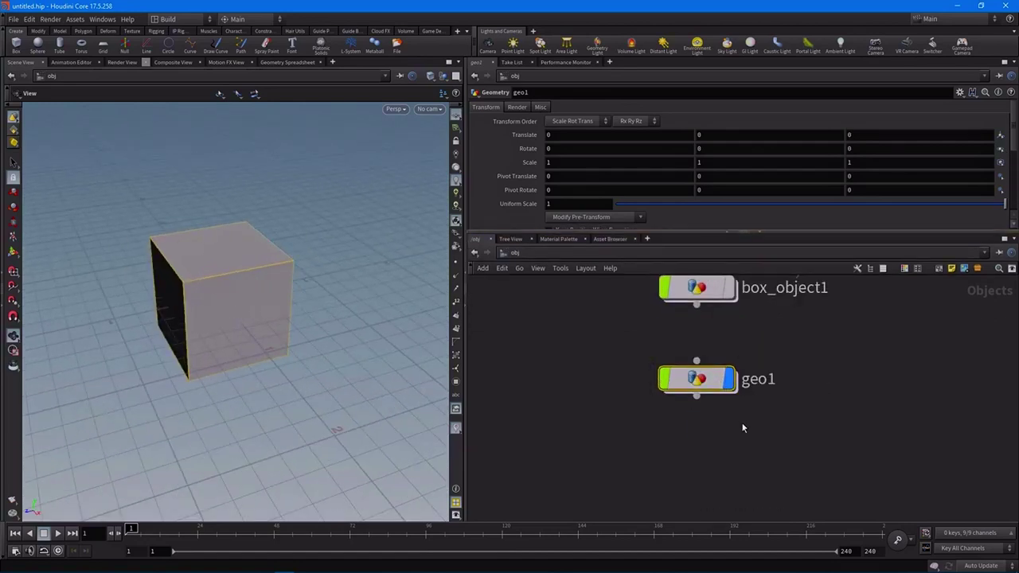
double_click(760, 380)
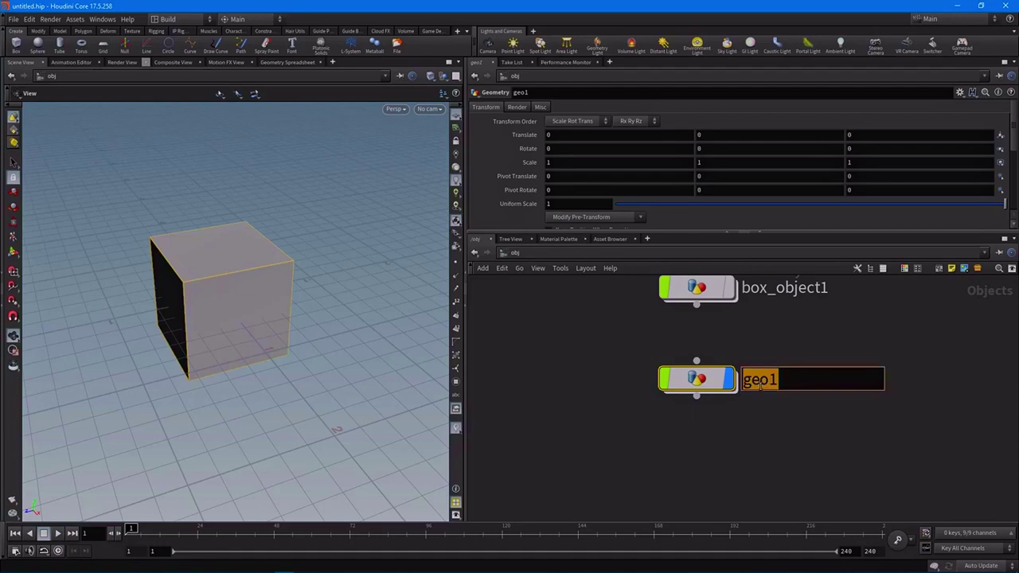
type("box_")
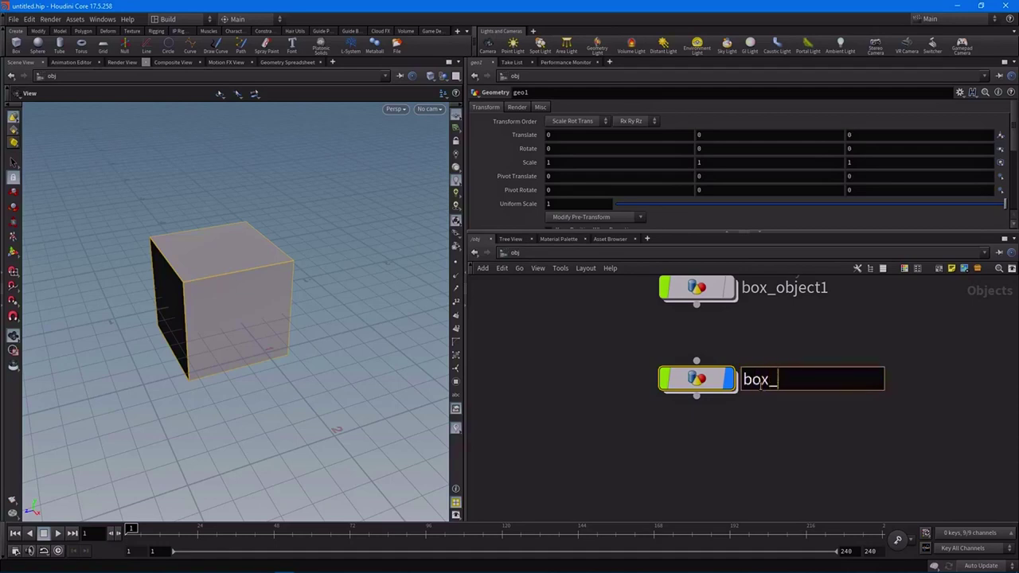
type("generator")
key("Return")
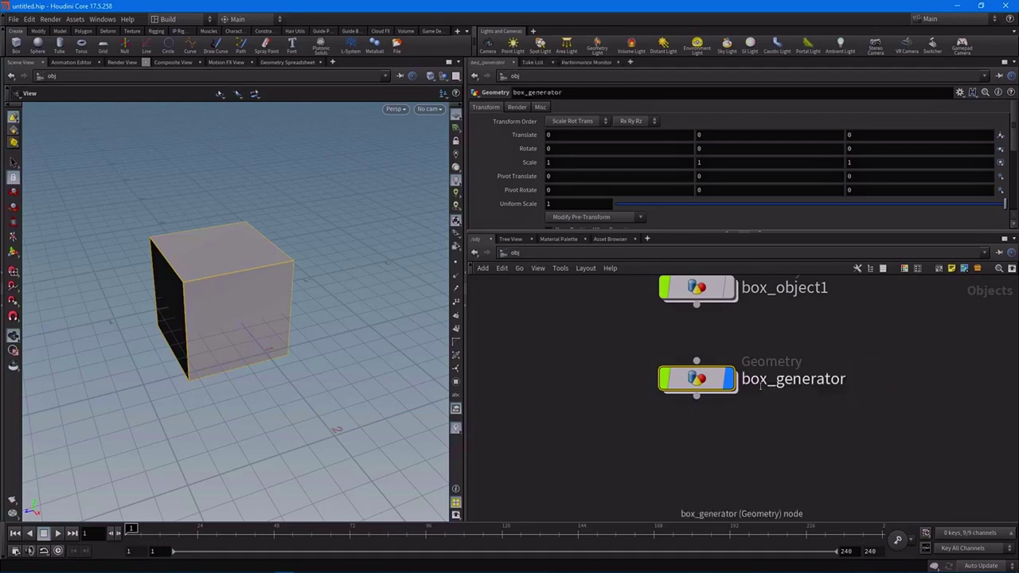
Create a digital asset from box_generator with the operator label Box Generator, keeping the suggested library file
right_click(692, 396)
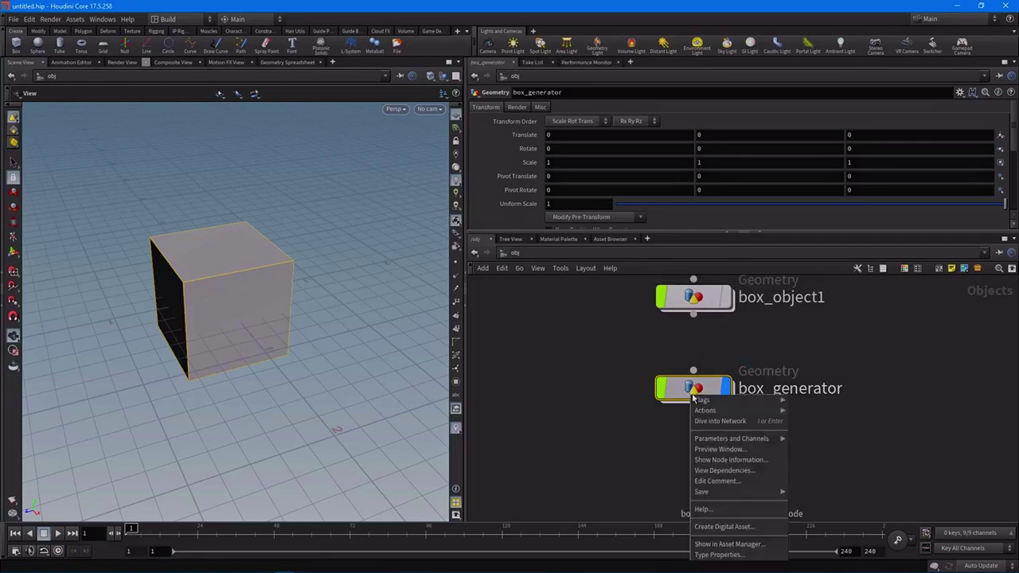
left_click(726, 527)
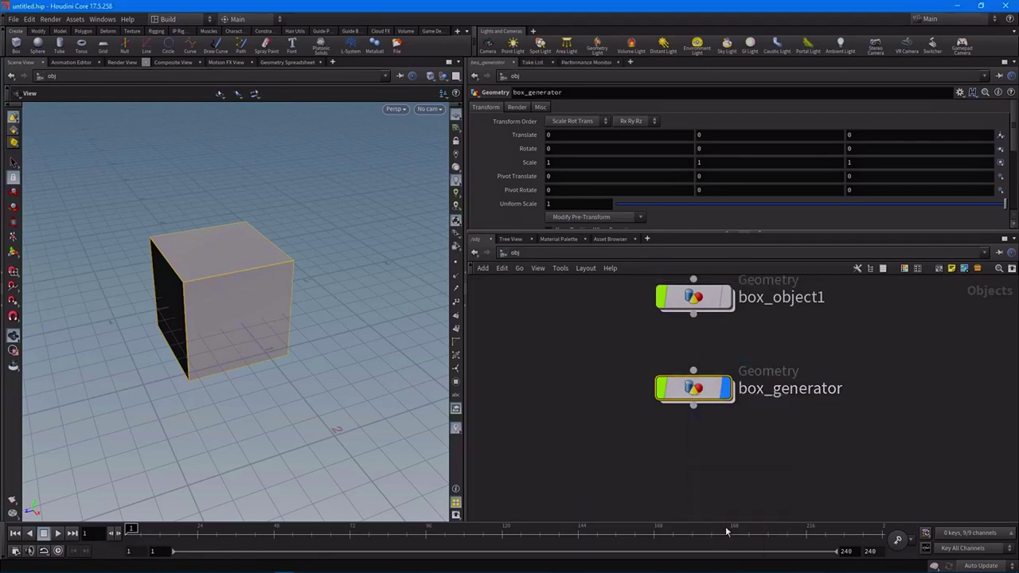
left_click_drag(417, 271, 434, 269)
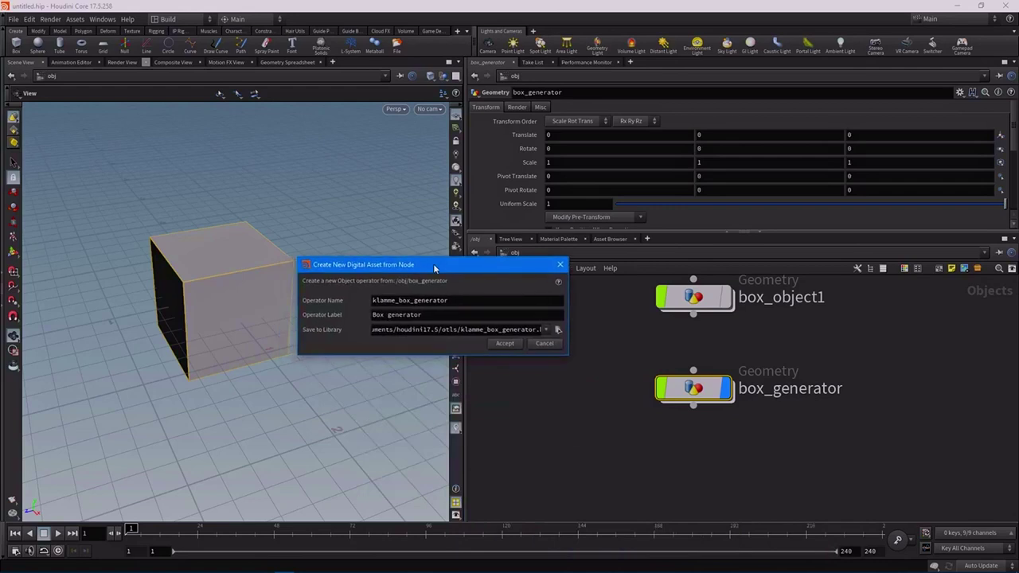
left_click(440, 315)
key("Left")
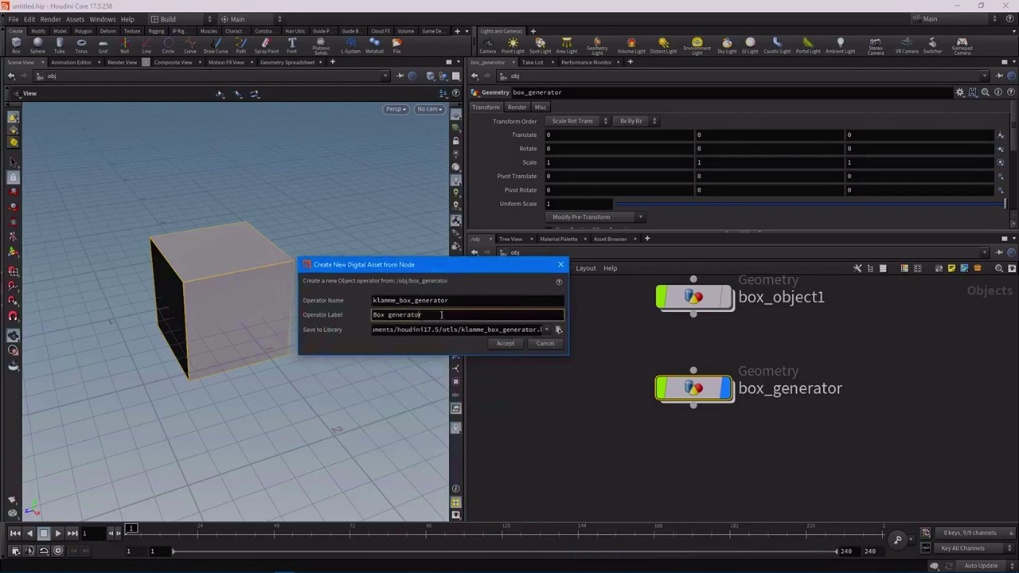
key("BackSpace")
type("G")
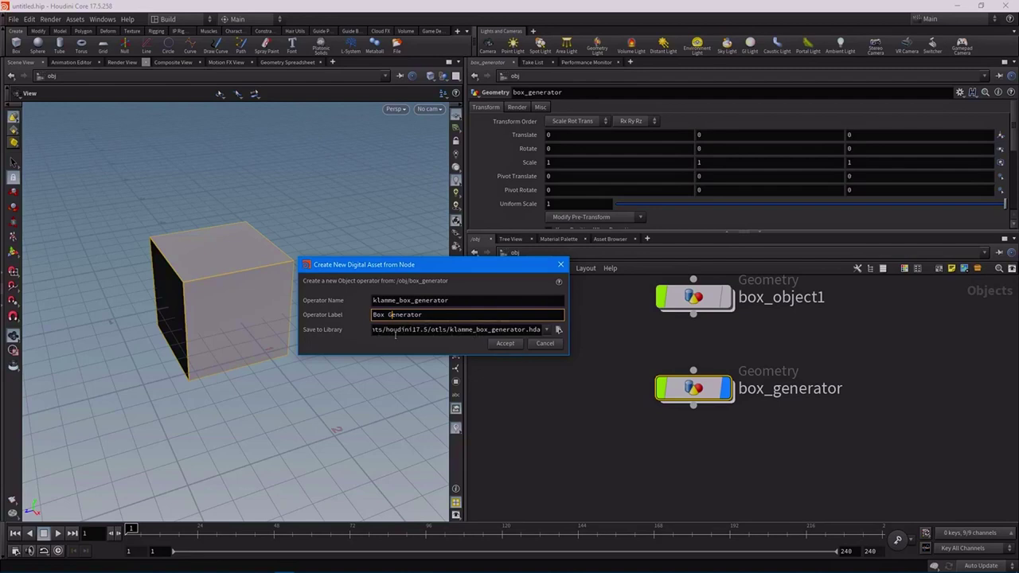
left_click(505, 343)
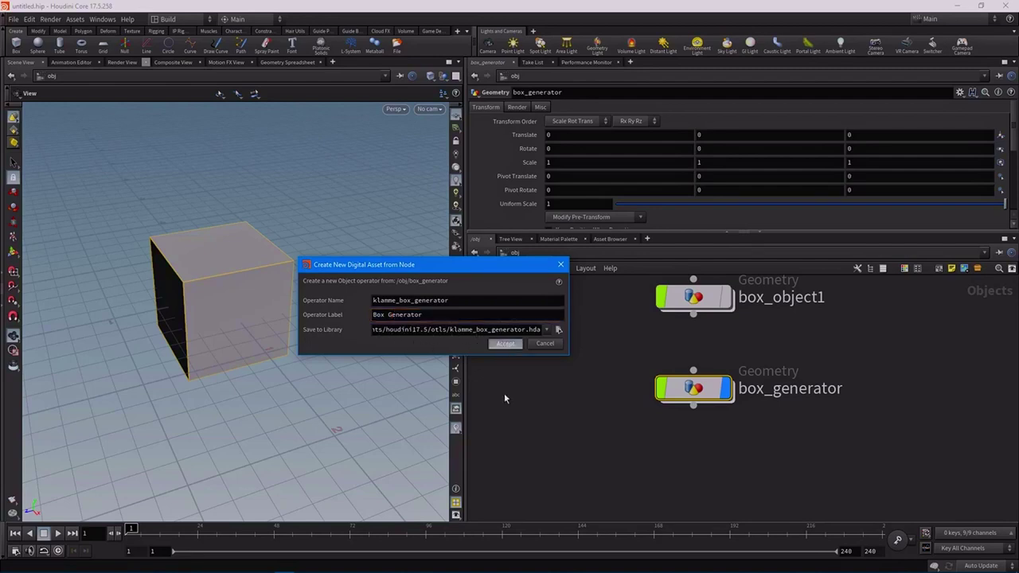
In the asset's type properties, show its parameters and collapse the Transform, Render and Misc folders
left_click(718, 443)
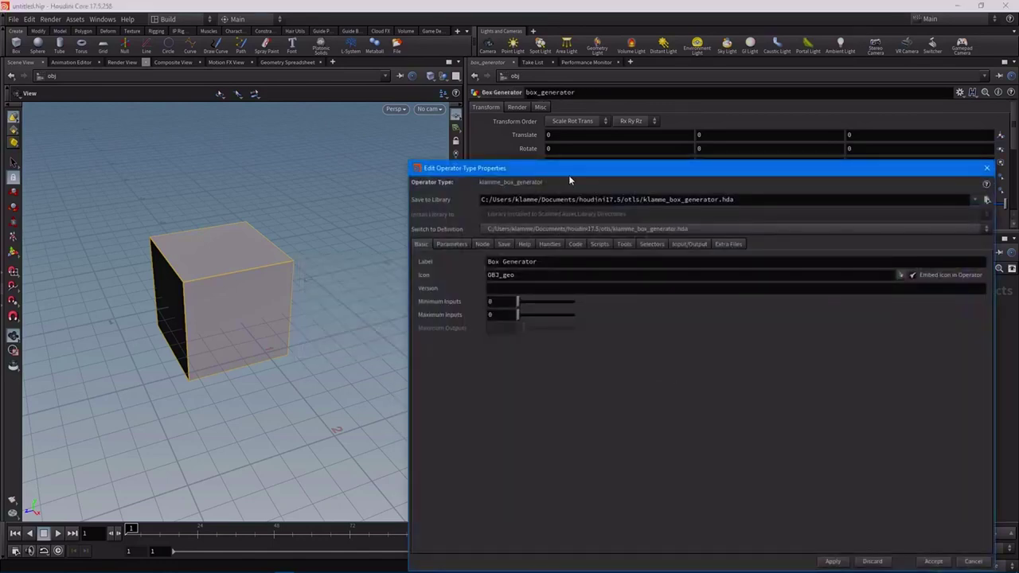
left_click_drag(568, 174, 153, 55)
left_click(59, 135)
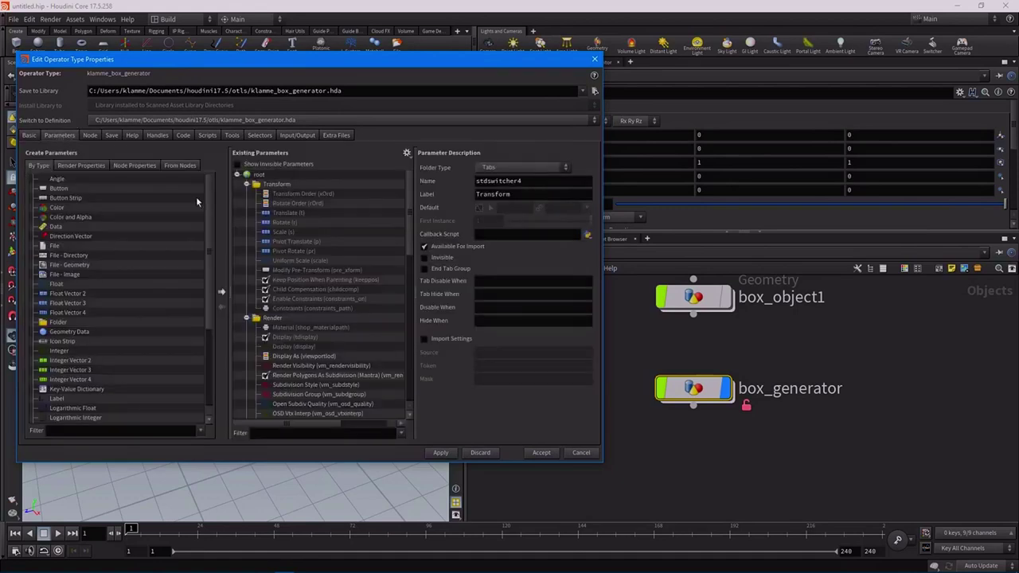
left_click(247, 185)
left_click(246, 195)
left_click(247, 203)
middle_click_drag(701, 432, 742, 425)
mouse_move(733, 393)
left_click_drag(731, 393, 731, 406)
middle_click_drag(781, 320, 781, 349)
mouse_move(724, 332)
left_mouse_down()
mouse_move(724, 358)
mouse_move(725, 344)
left_mouse_up()
middle_click_drag(792, 372, 784, 335)
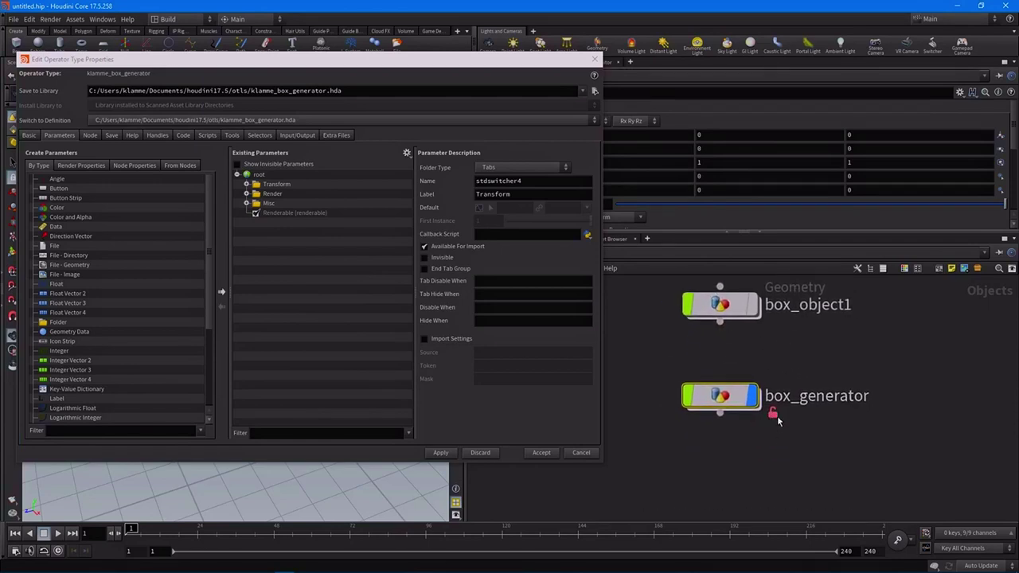
mouse_move(721, 398)
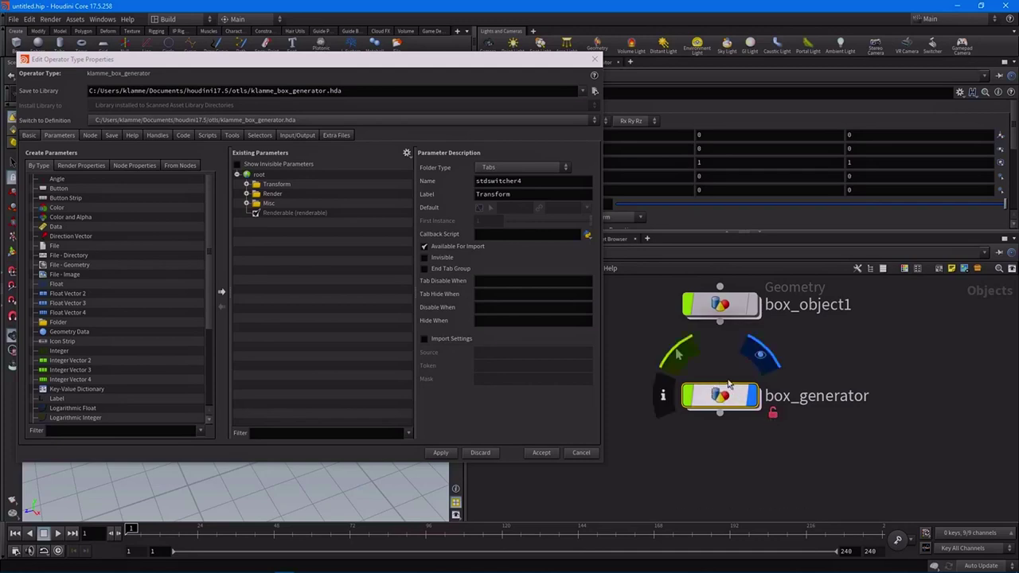
mouse_move(721, 398)
left_mouse_down()
mouse_move(721, 385)
mouse_move(726, 410)
left_mouse_up()
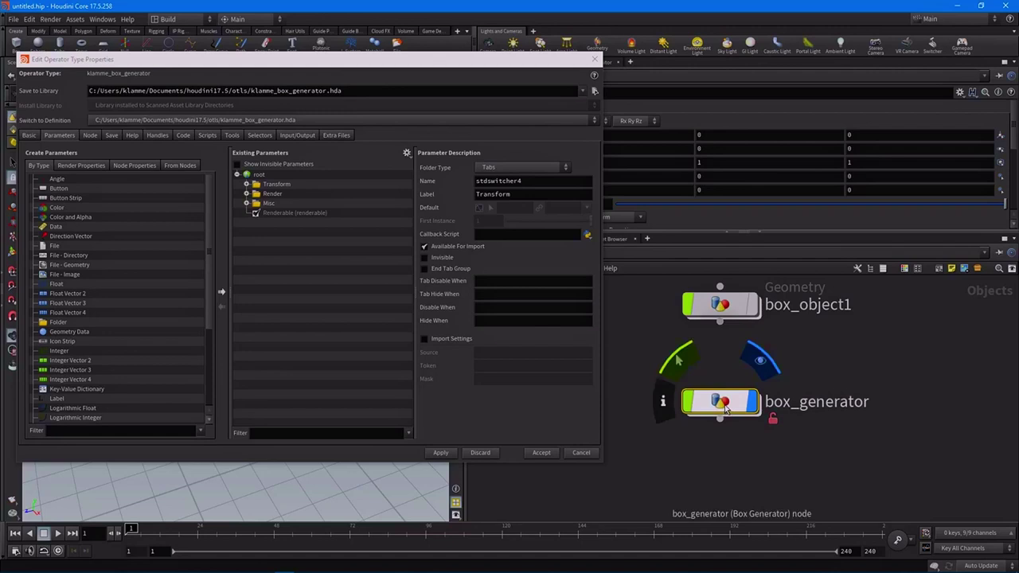
Make the Transform, Render and Misc folders and the Renderable parameter invisible, and apply the change to the asset
left_click_drag(422, 65, 354, 67)
double_click(210, 185)
left_click(208, 217, "shift")
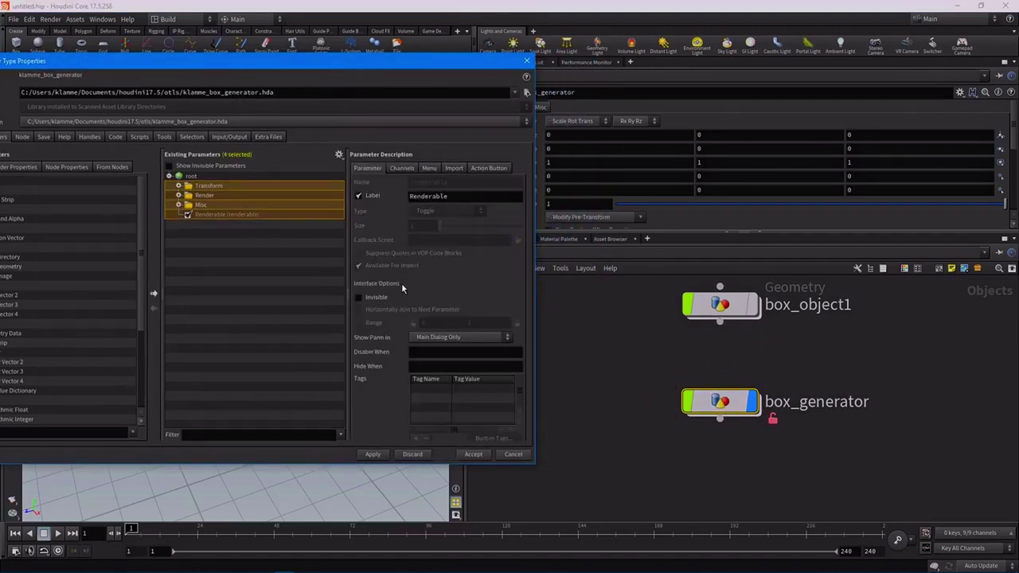
left_click(371, 299)
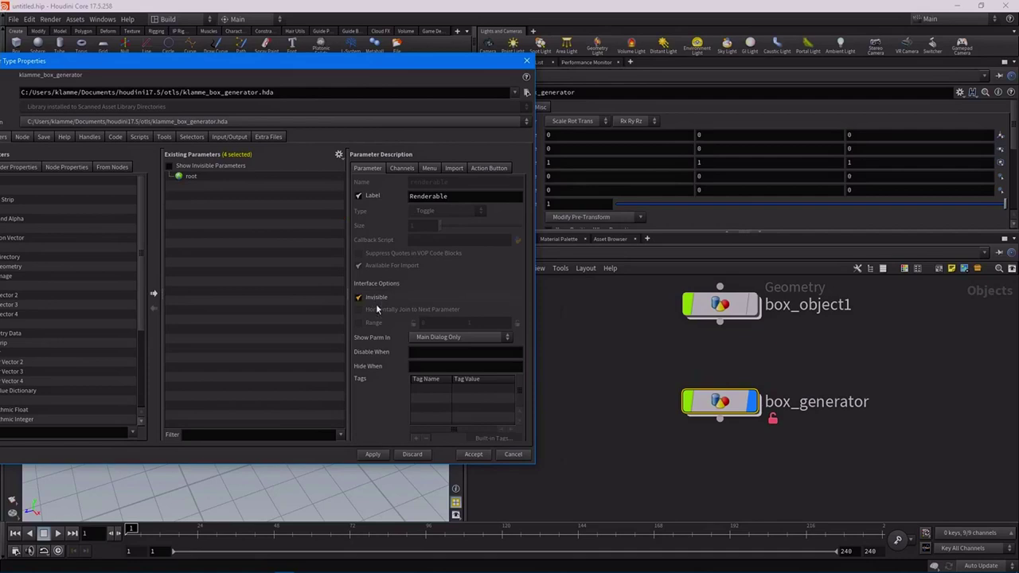
left_click(371, 454)
Inside box_generator, add the box1 node's Size parameter to the asset's existing parameters
left_click_drag(784, 238, 784, 258)
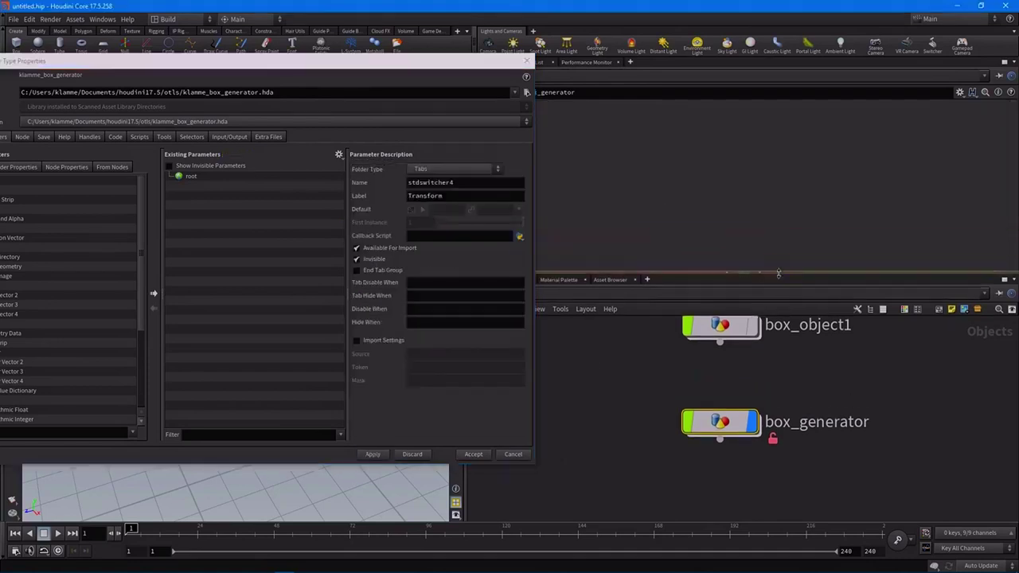
left_click_drag(475, 71, 406, 89)
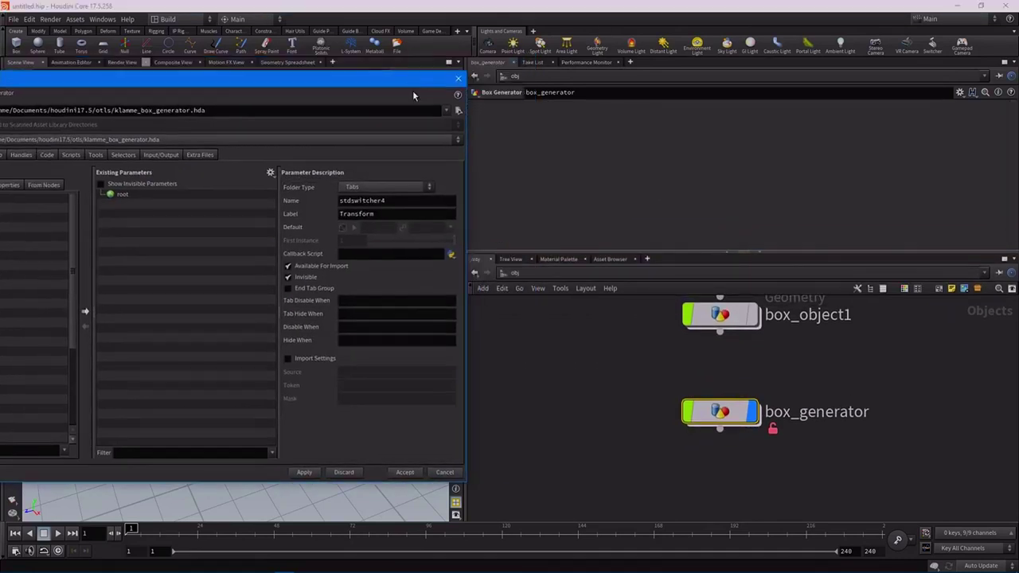
double_click(715, 415)
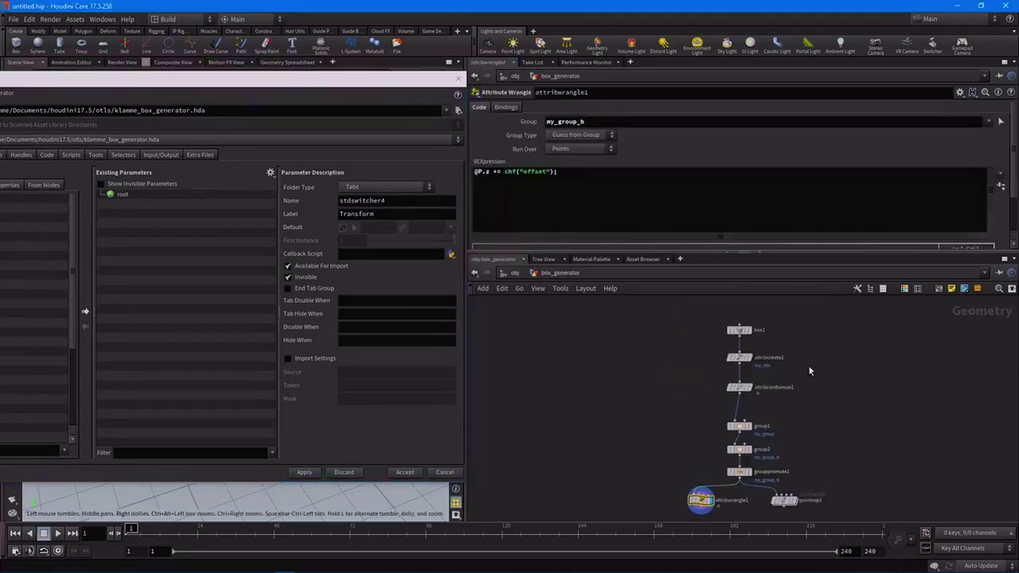
left_click_drag(778, 252, 779, 224)
left_click(739, 317)
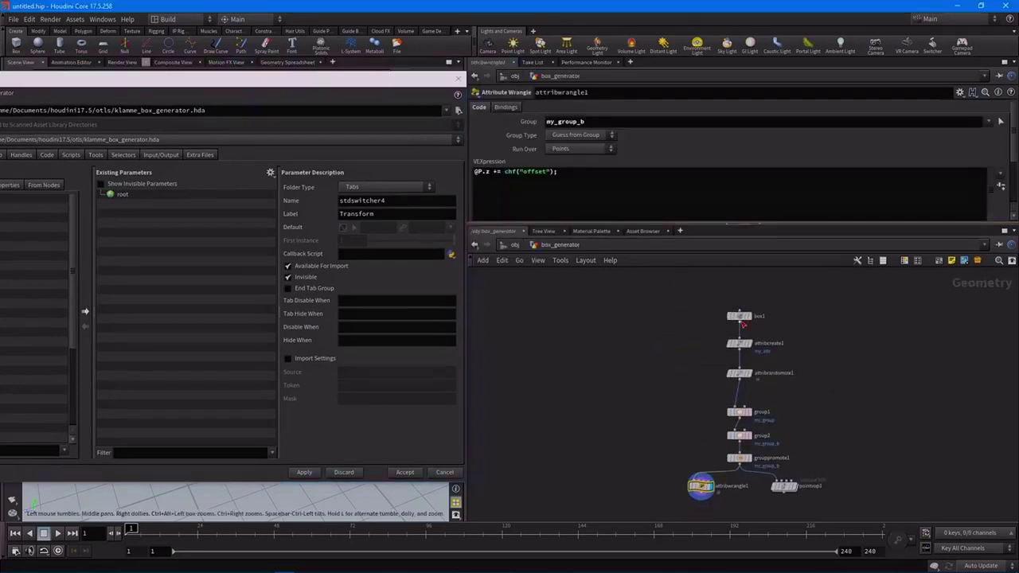
scroll(726, 307, "up", 3)
left_click_drag(527, 146, 216, 328)
Add the Offset parameter of attribwrangle1 to the asset's existing parameters, below Size
scroll(689, 389, "down", 5)
left_click(647, 428)
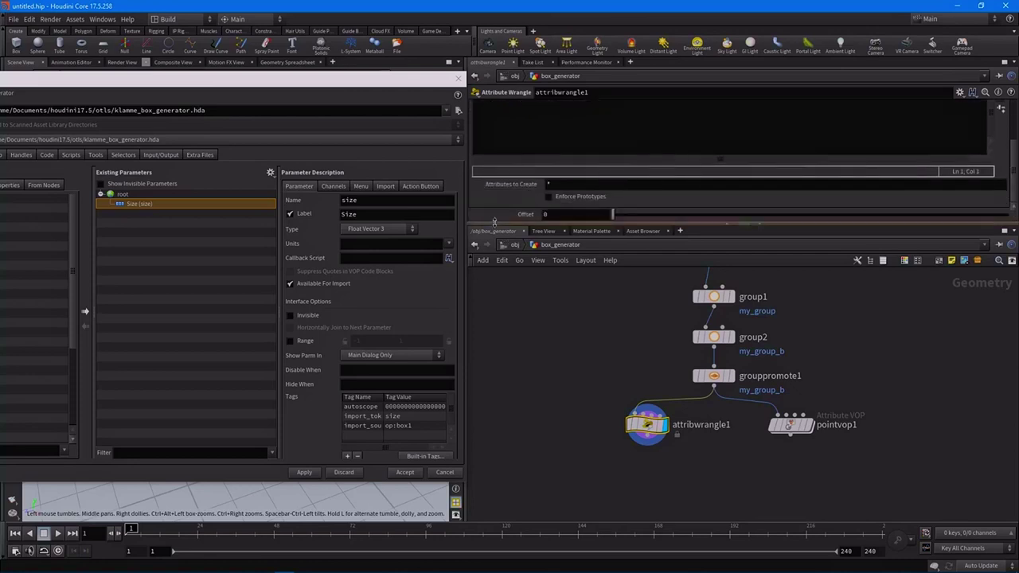
left_click_drag(528, 214, 209, 260)
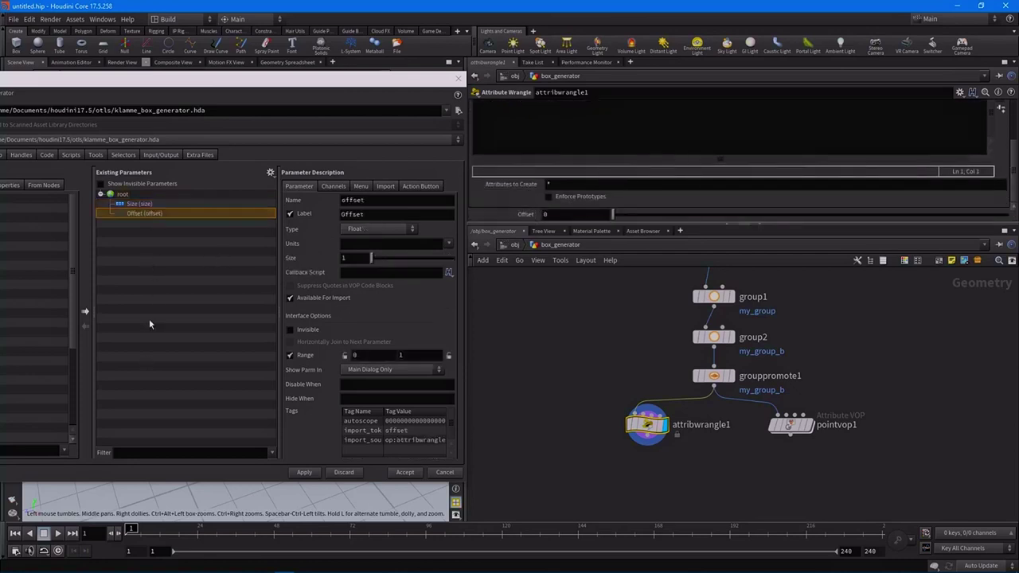
Apply and accept the asset's type properties and go back up to the object level
left_click_drag(211, 83, 283, 90)
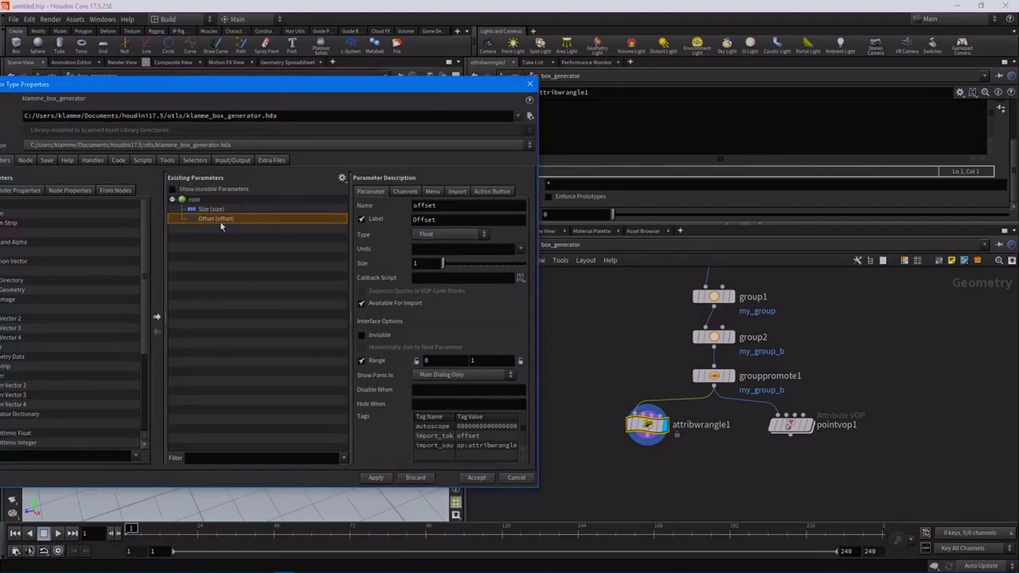
left_click(374, 478)
left_click(474, 477)
key("u")
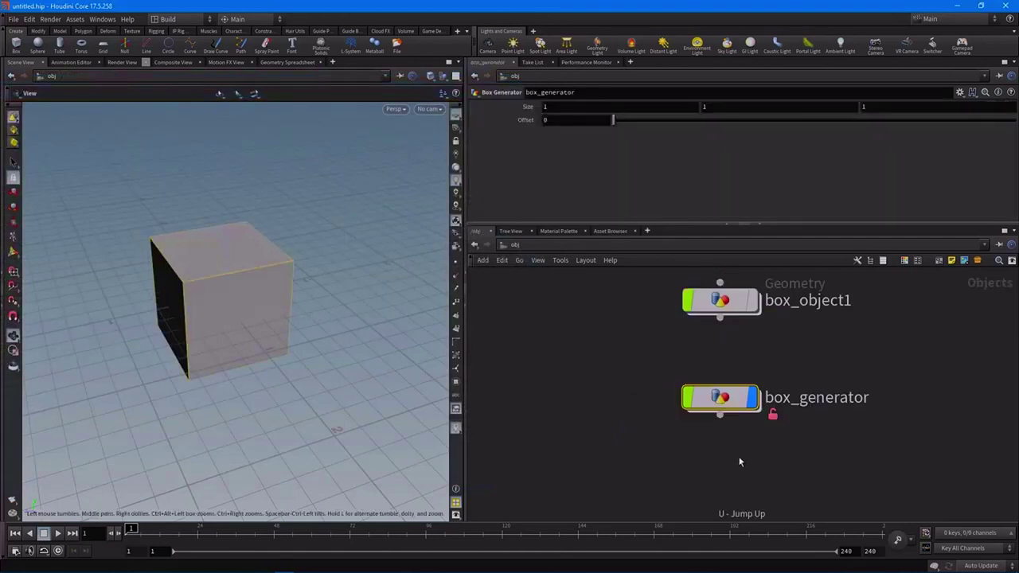
Set box_generator's X size to 2.5, its Y size to 1.3 and its Offset to 0.25
mouse_move(613, 122)
left_mouse_down()
mouse_move(835, 125)
mouse_move(647, 122)
mouse_move(633, 136)
mouse_move(716, 131)
mouse_move(597, 145)
mouse_move(761, 138)
mouse_move(760, 119)
mouse_move(610, 121)
left_mouse_up()
middle_click_drag(569, 106, 660, 107)
left_click_drag(619, 135, 713, 121)
mouse_move(732, 106)
middle_mouse_down()
mouse_move(734, 97)
mouse_move(794, 109)
mouse_move(749, 106)
middle_mouse_up()
Add a new instance of the Box Generator digital asset in free space beside the existing objects
middle_click_drag(856, 395, 725, 394)
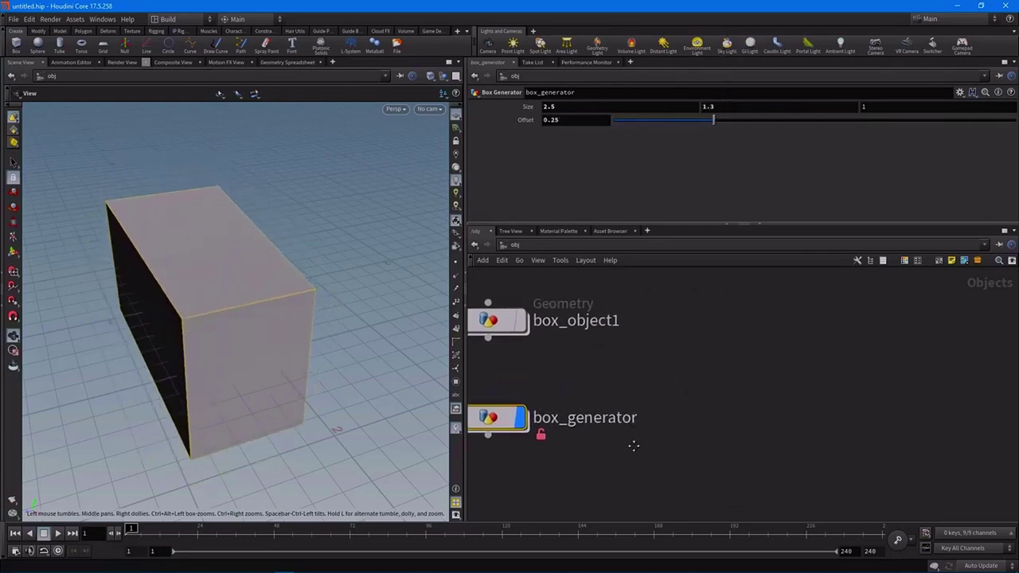
key("Tab")
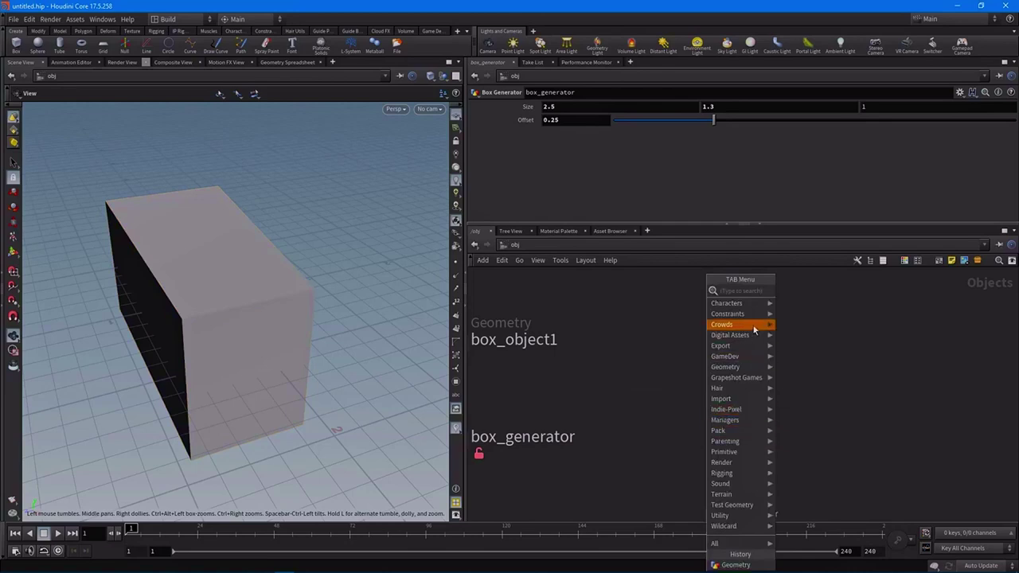
mouse_move(750, 334)
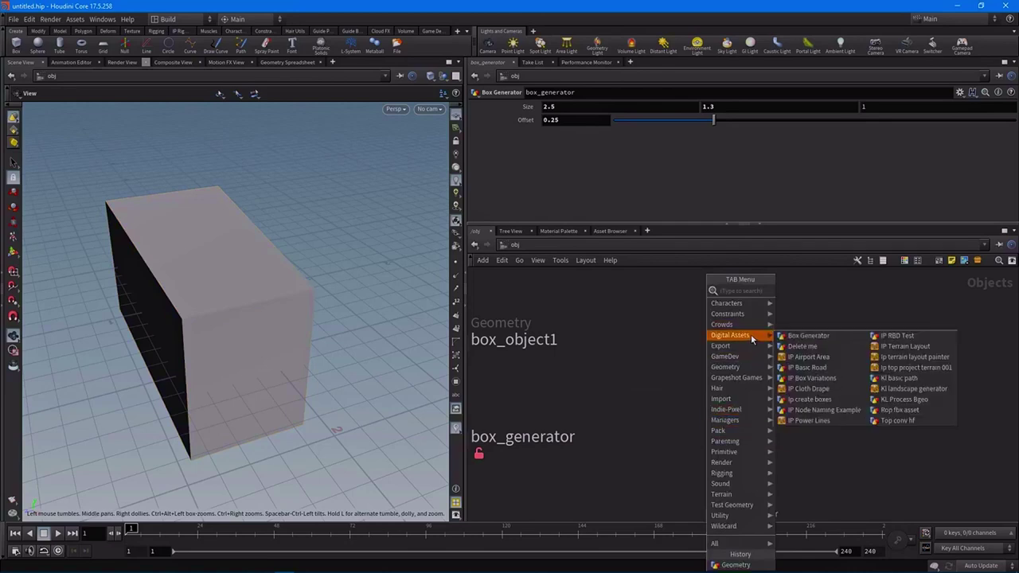
left_click(812, 339)
left_click(728, 371)
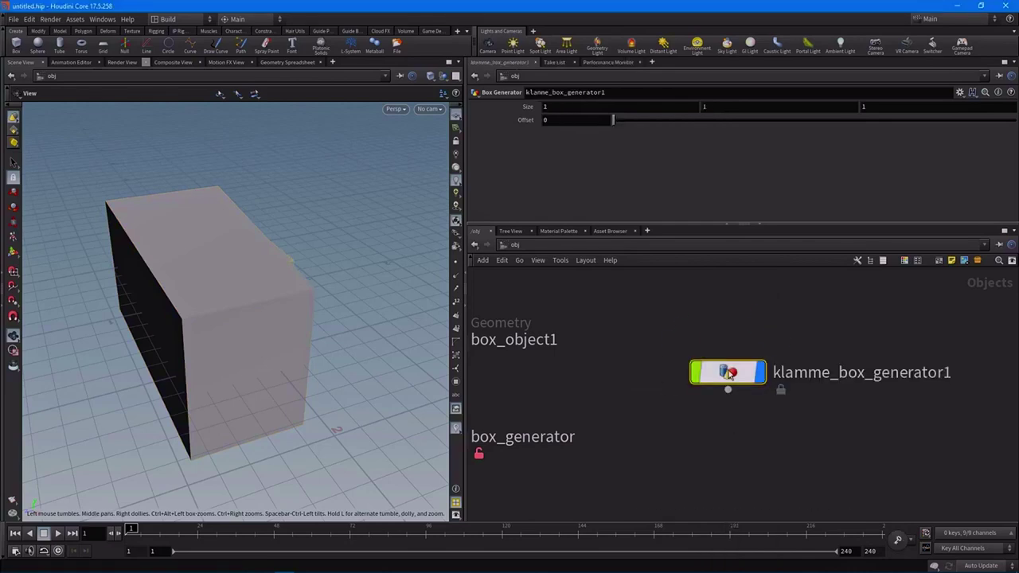
left_click_drag(728, 371, 718, 395)
Set the new Box Generator instance's Offset to 0.417 and line its node up beside box_generator
left_click_drag(271, 286, 545, 215)
left_click_drag(633, 121, 612, 119)
right_click_drag(213, 290, 188, 287)
left_click_drag(188, 287, 247, 282)
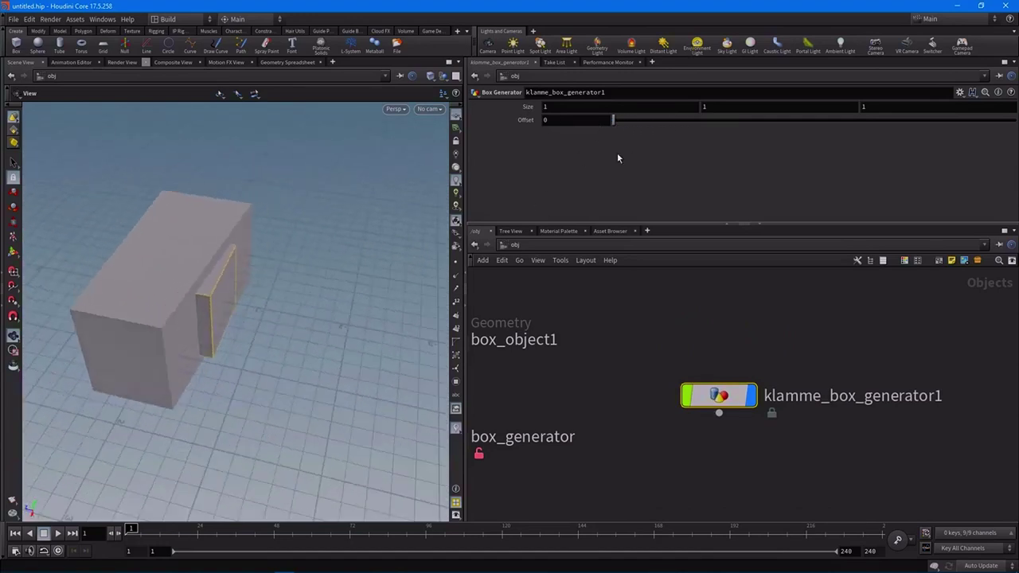
left_click_drag(636, 121, 781, 120)
left_click_drag(302, 232, 163, 304)
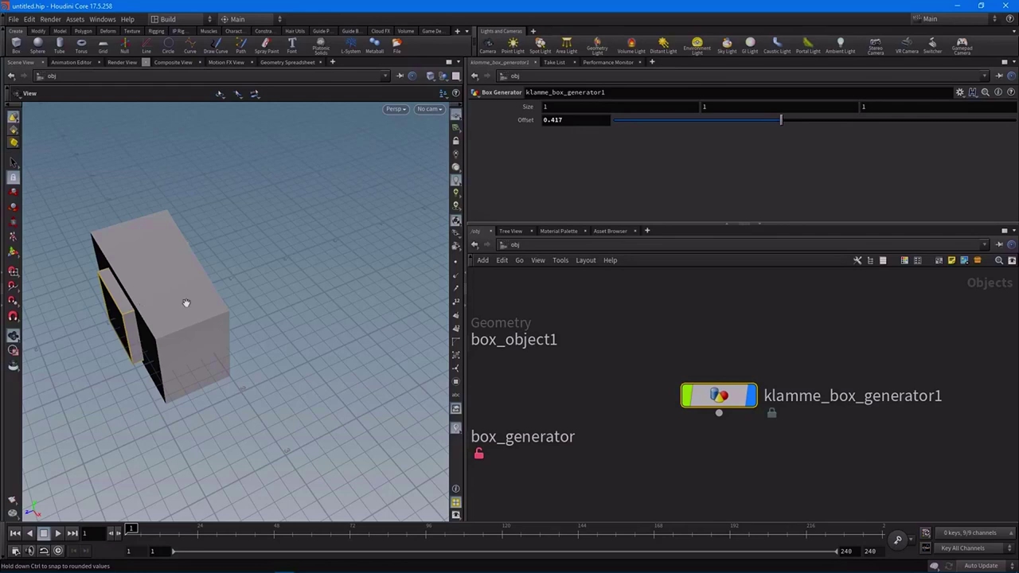
key("h")
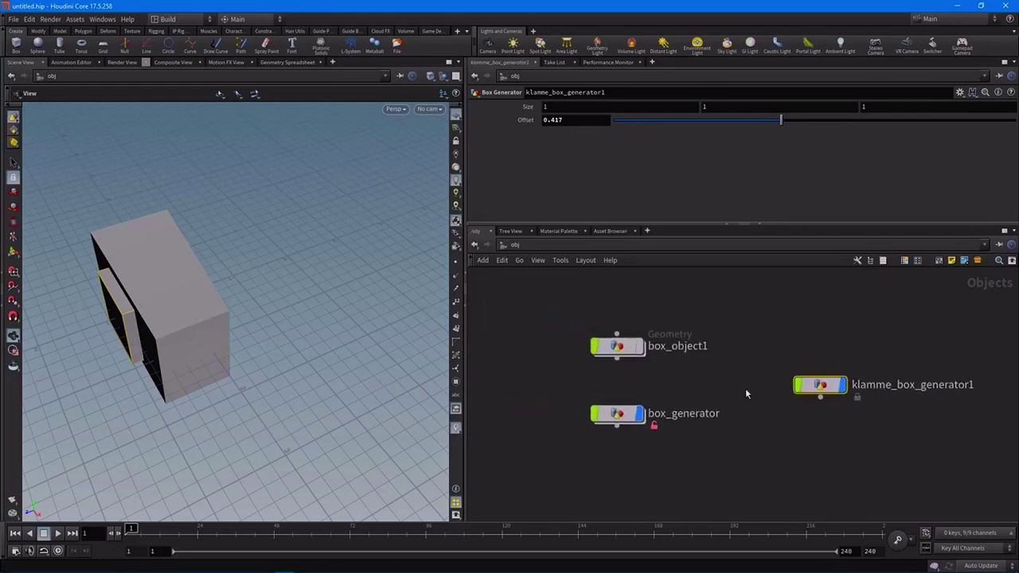
left_click_drag(820, 384, 793, 413)
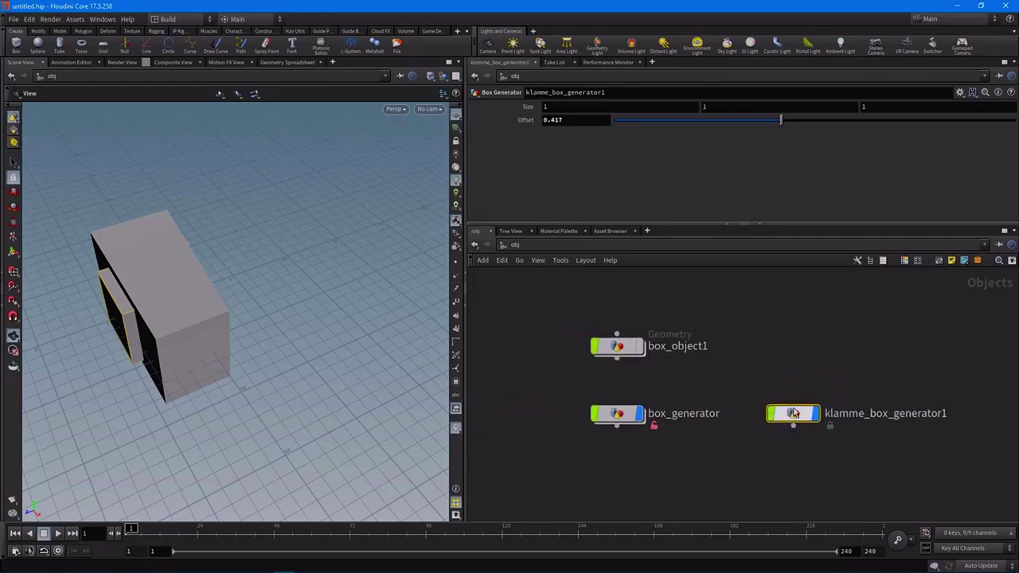